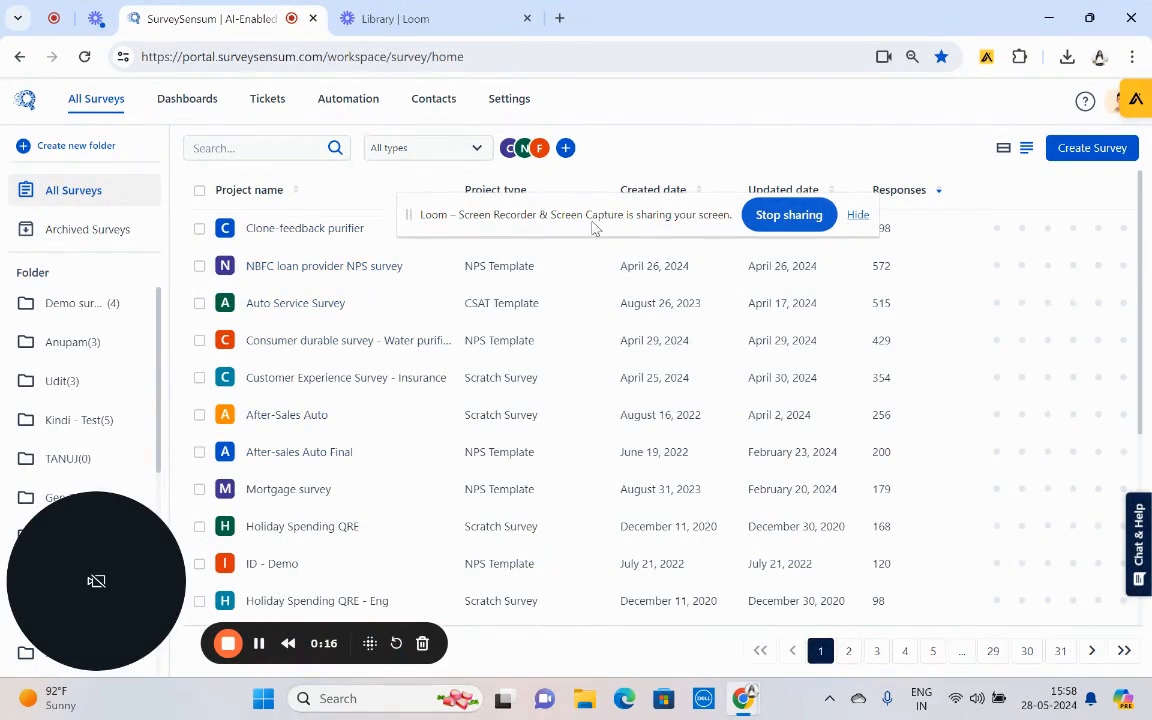
- Start a new survey and look through the product, employee, marketing and customer experience templates and the blank survey form
left_click_drag(592, 228, 590, 96)
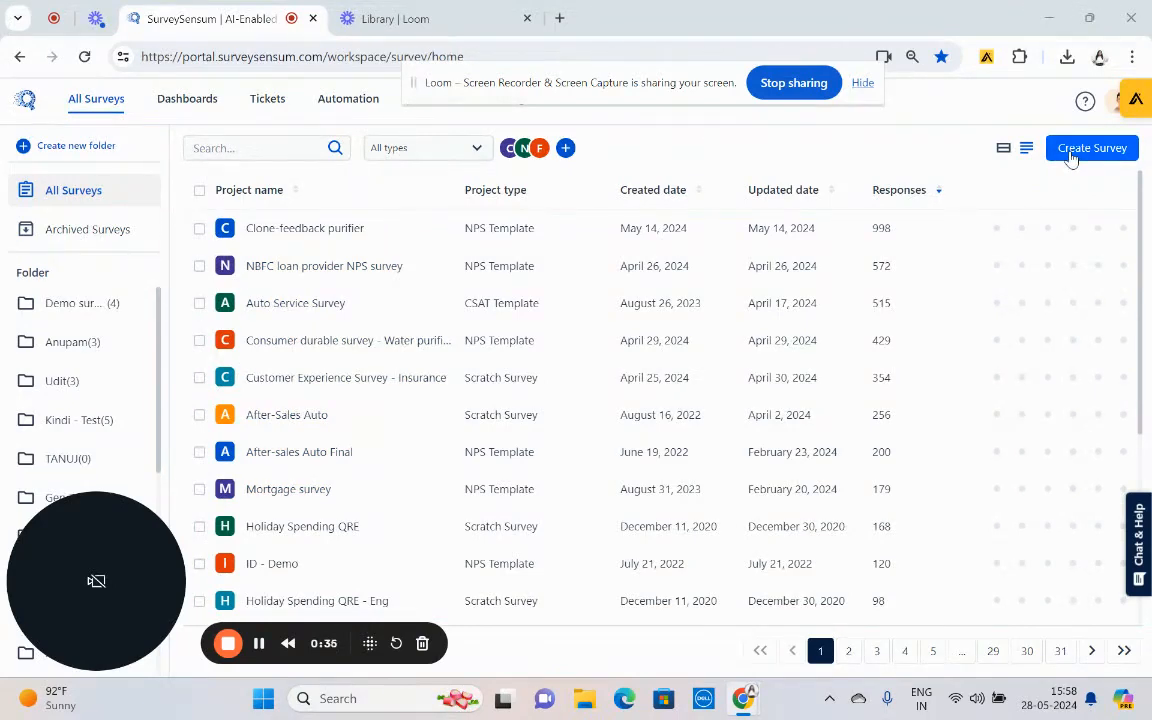
left_click(1070, 150)
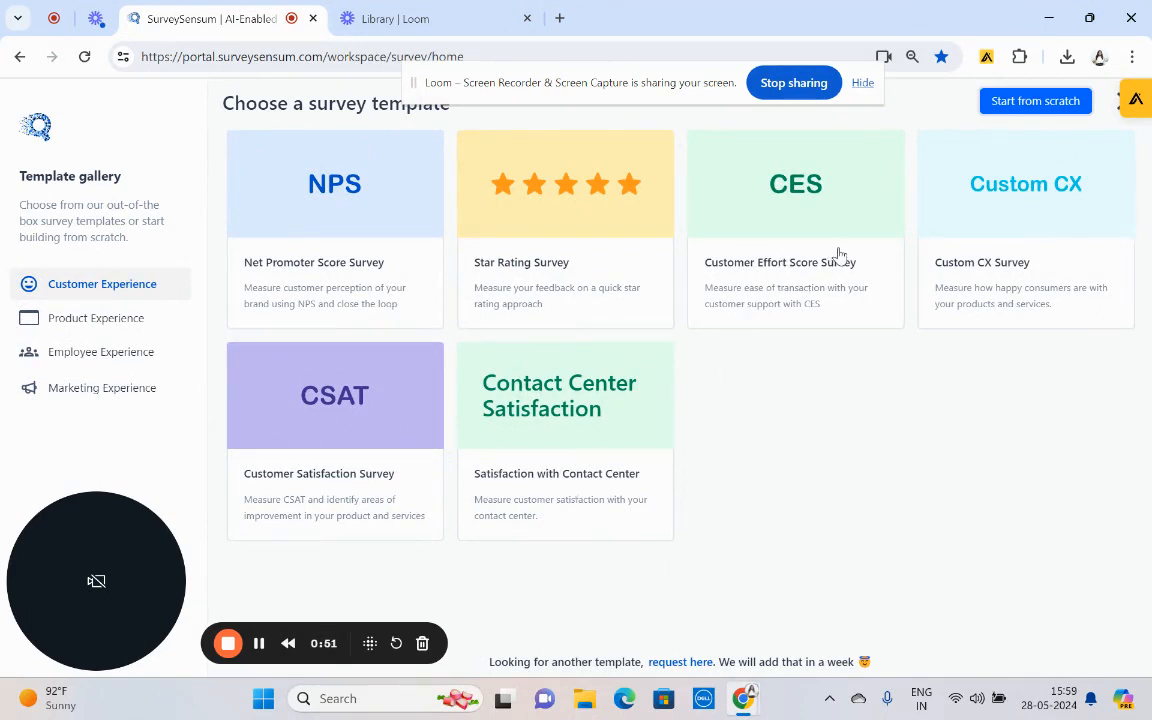
left_click(84, 320)
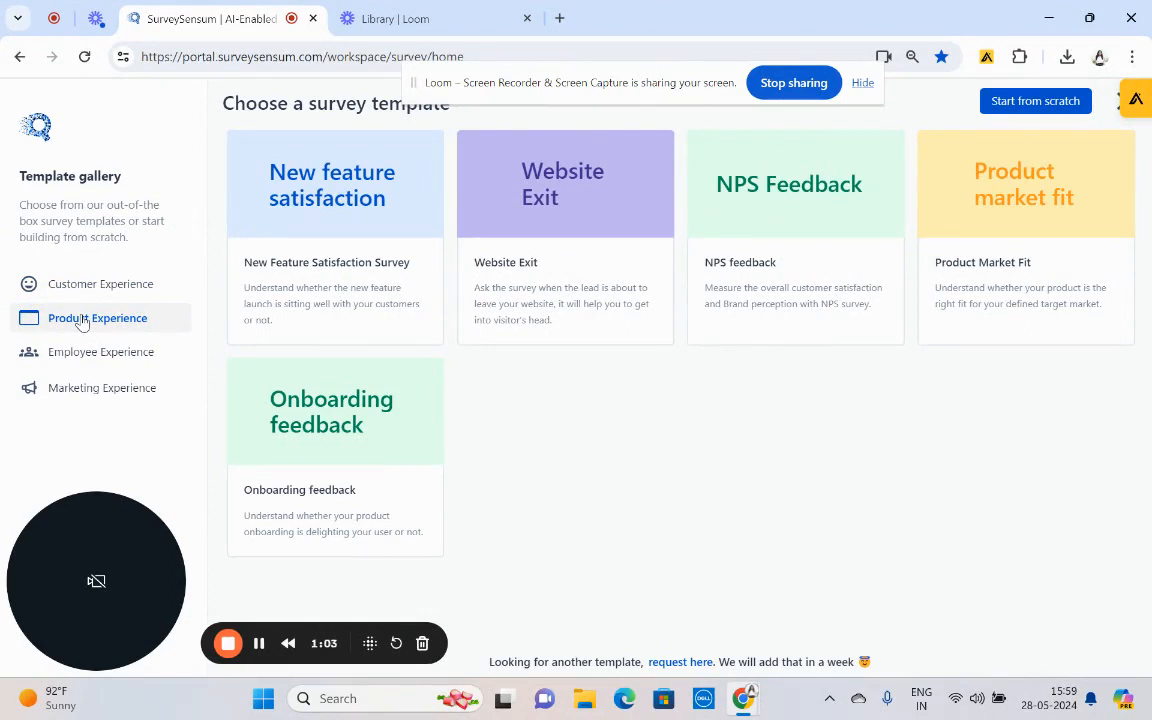
left_click(82, 354)
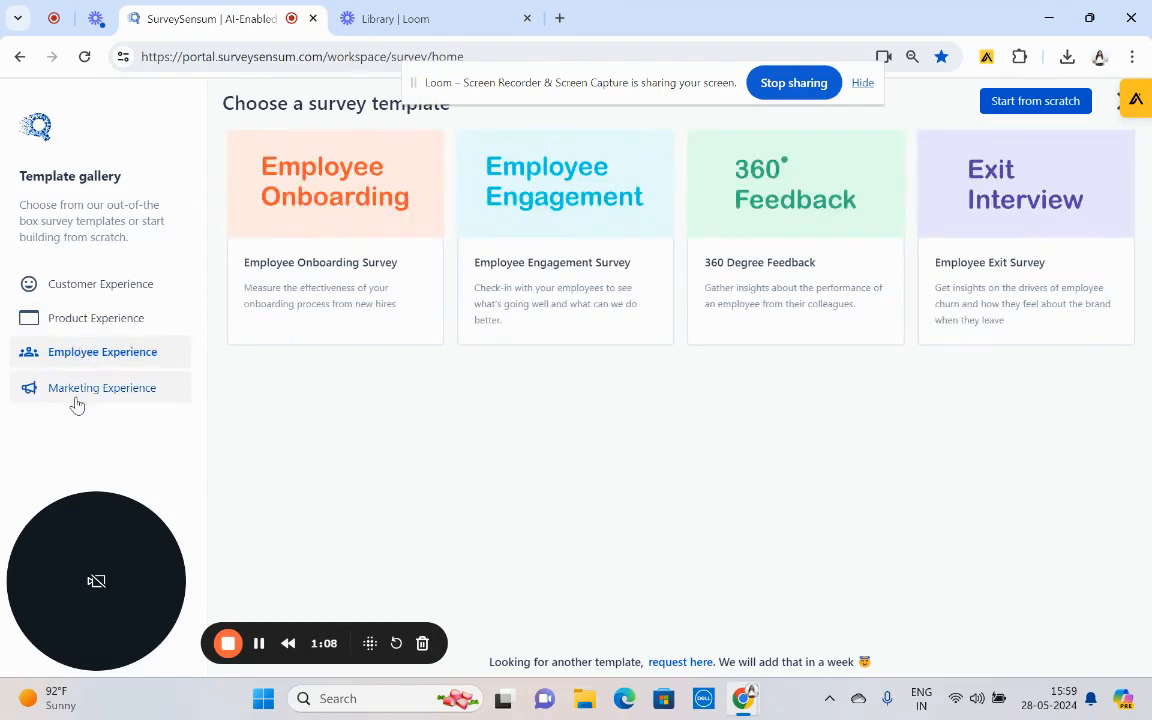
left_click(77, 395)
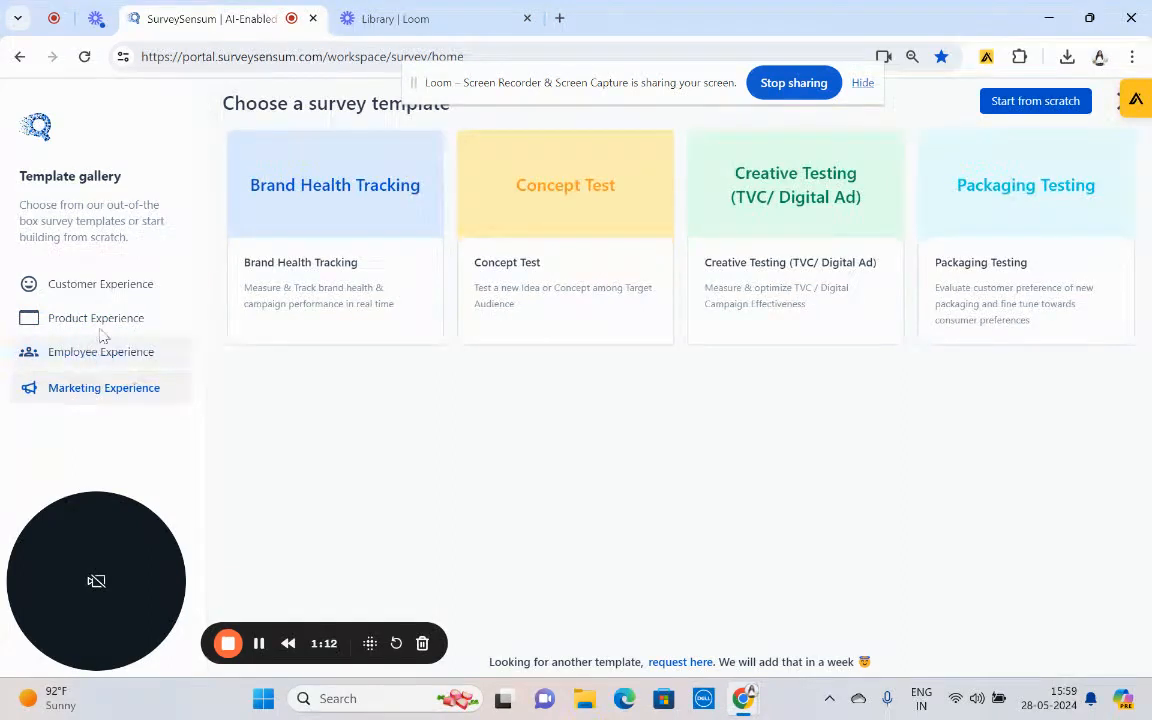
left_click(100, 285)
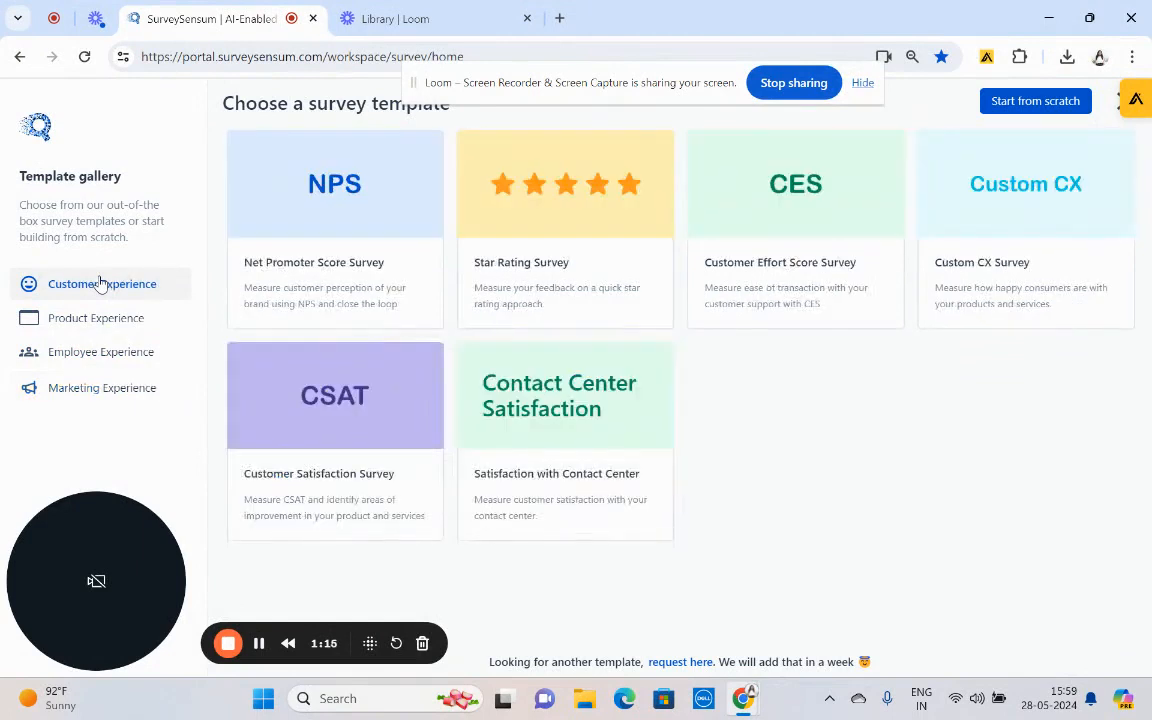
left_click(1036, 104)
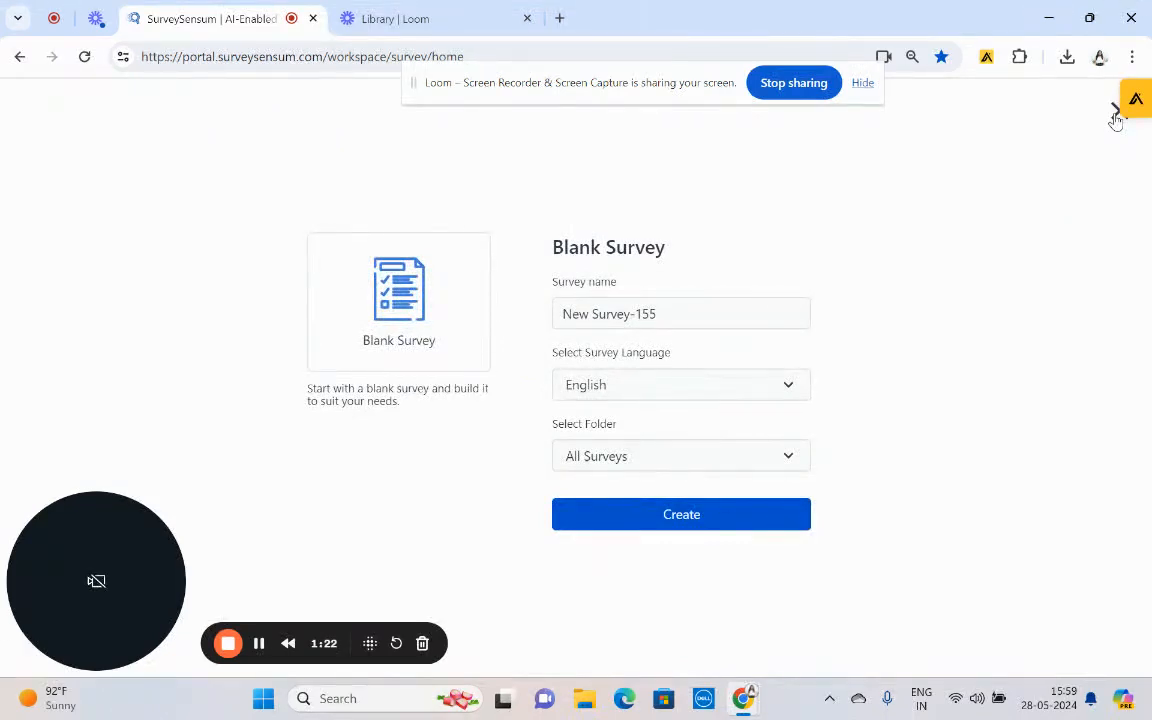
left_click(1116, 118)
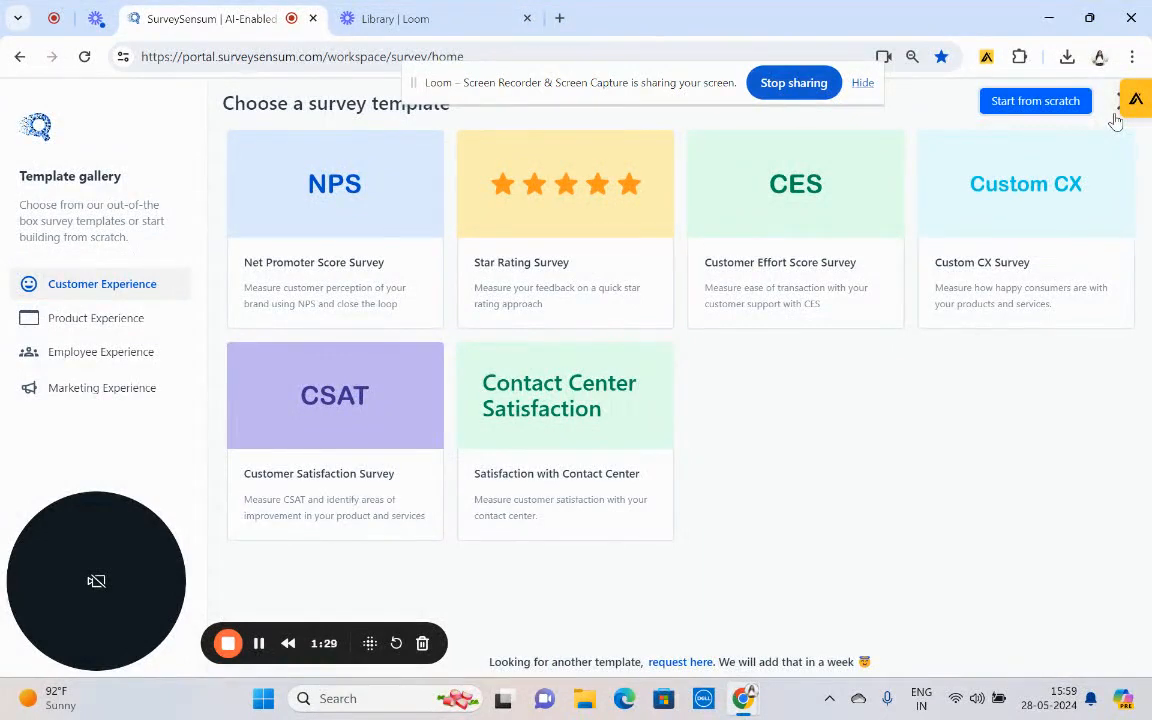
- Create a survey from the Net Promoter Score Survey template, named "Net Promoter Score Survey-ABC Company"
left_click(377, 274)
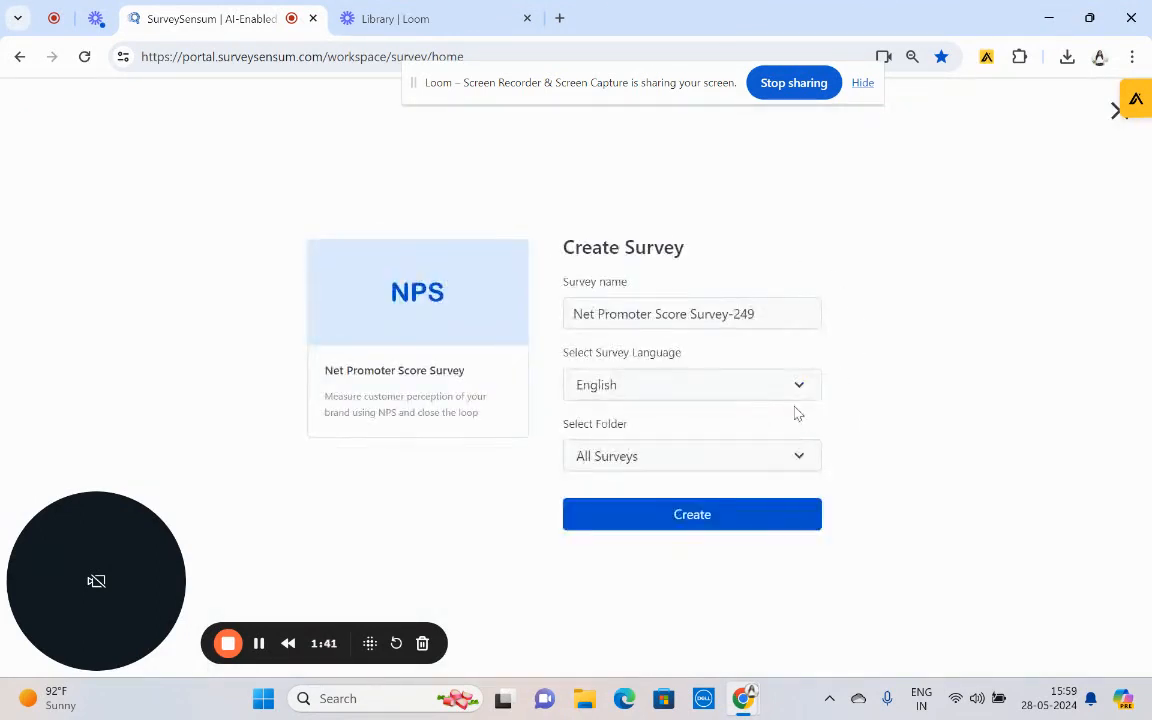
left_click(770, 310)
key("BackSpace")
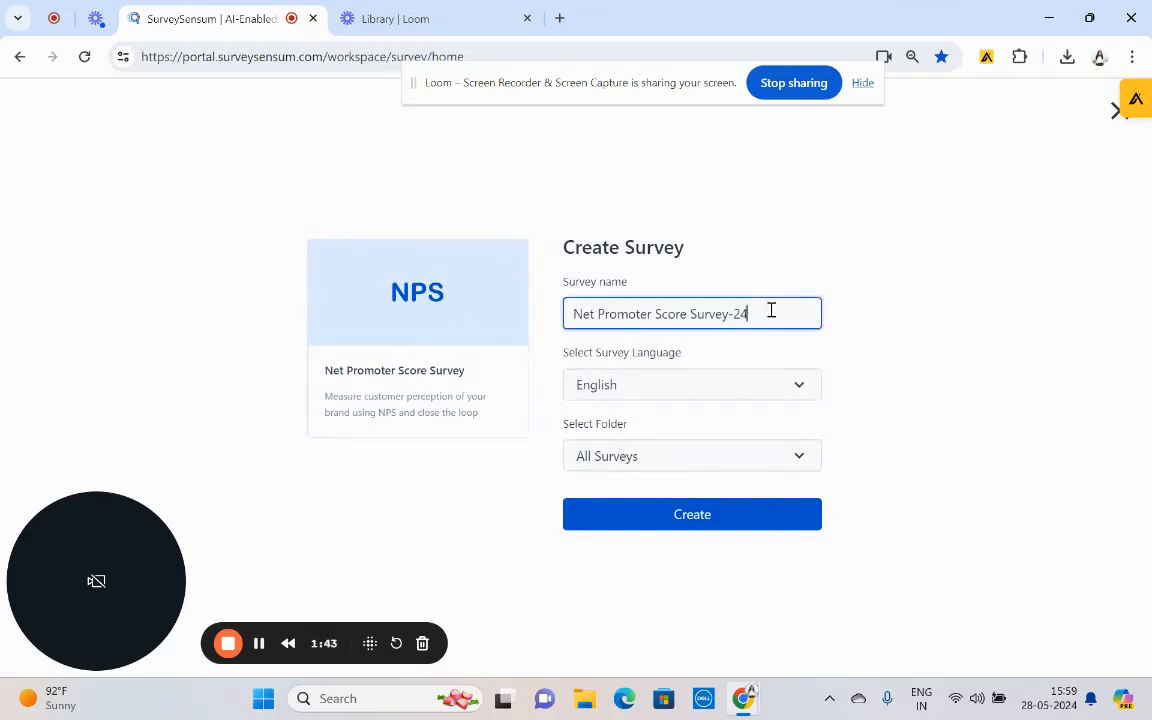
type("ABC Company")
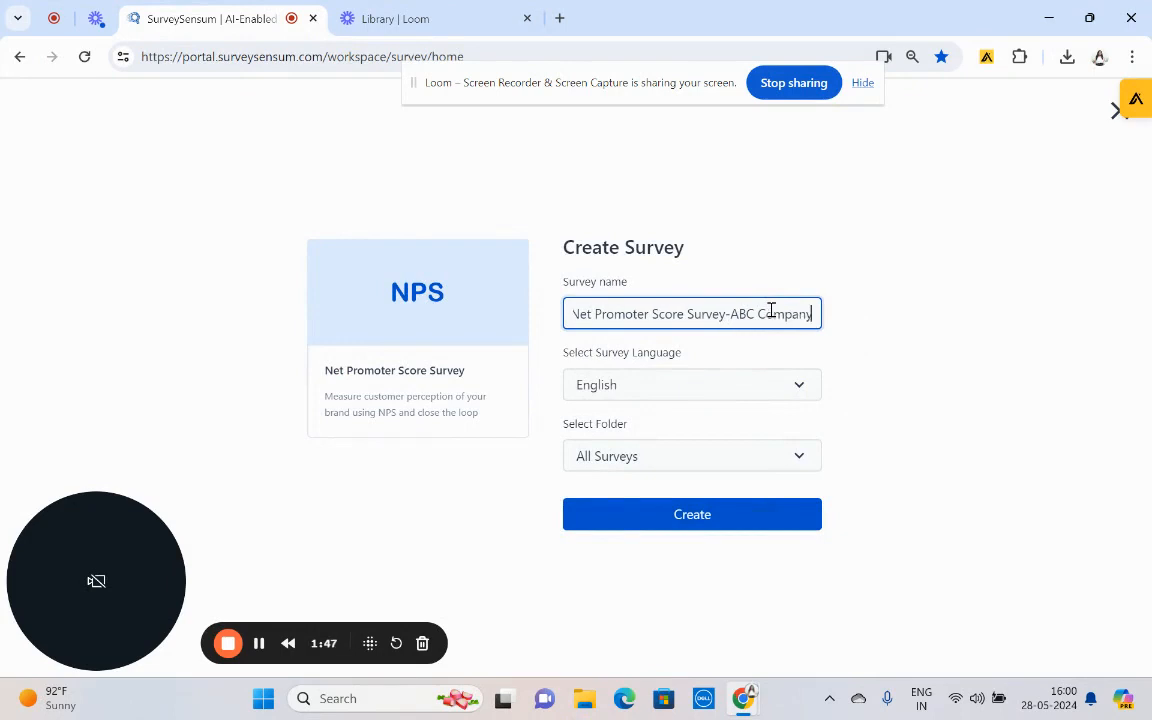
left_click(680, 522)
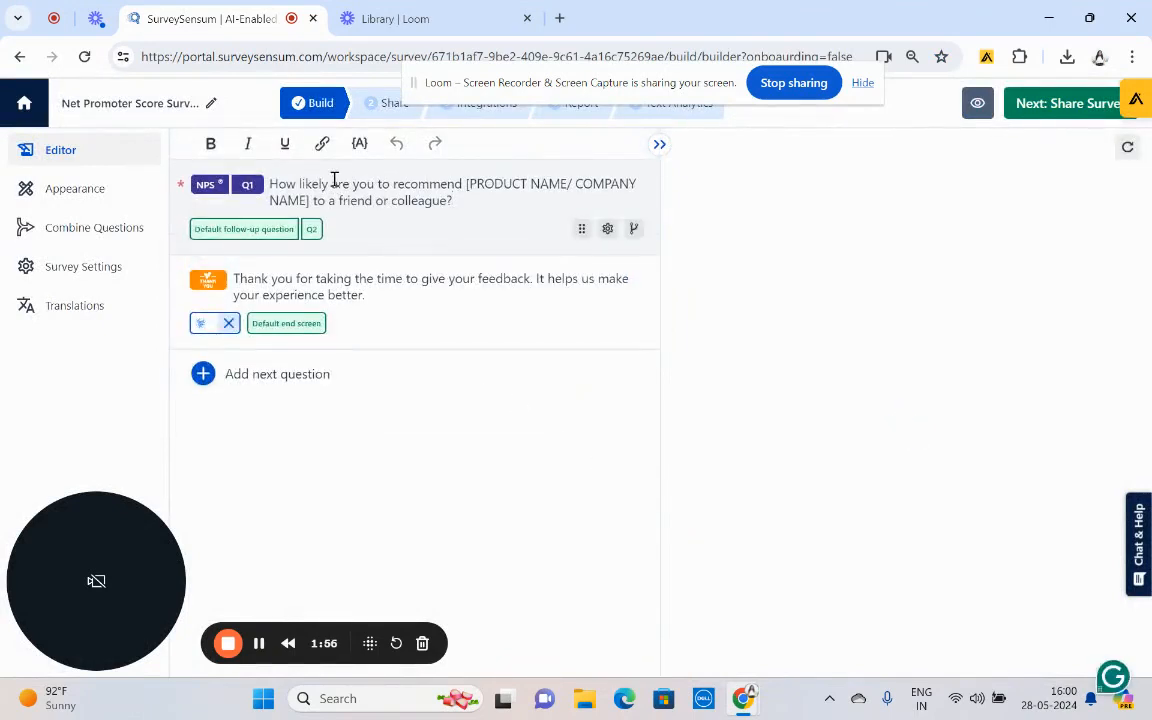
- Replace the product/company name placeholder in the NPS question with "ABC Company"
left_click_drag(466, 183, 312, 205)
key("BackSpace")
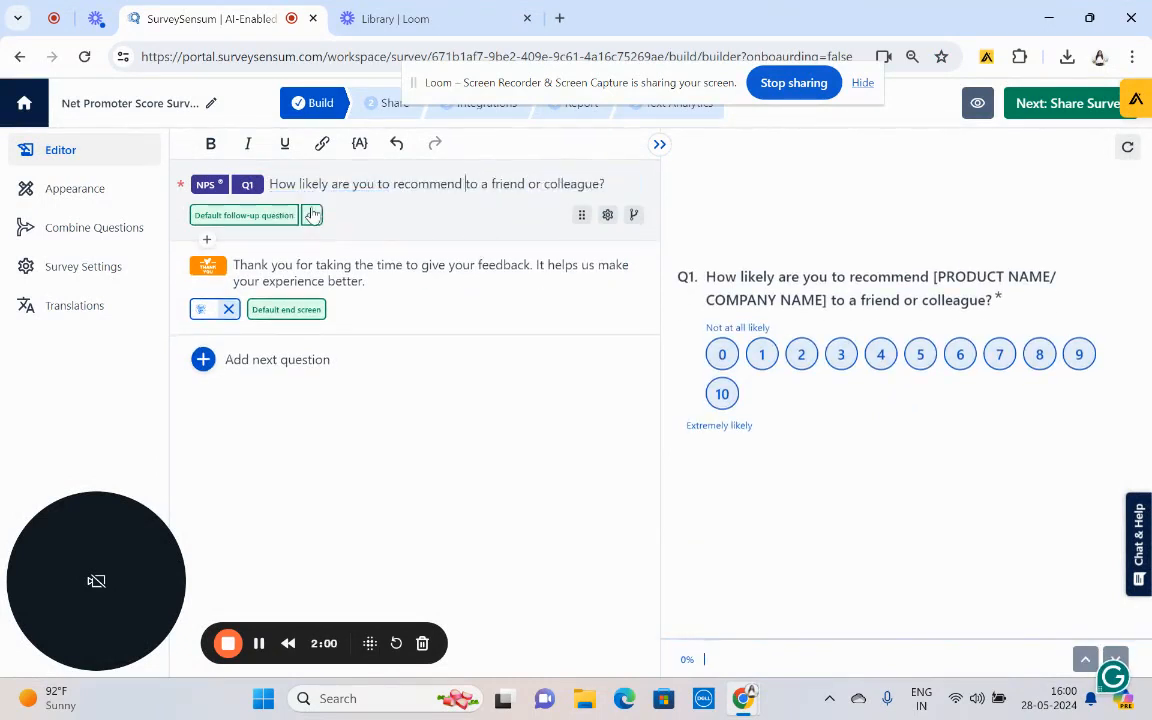
type("AB")
type("C Com")
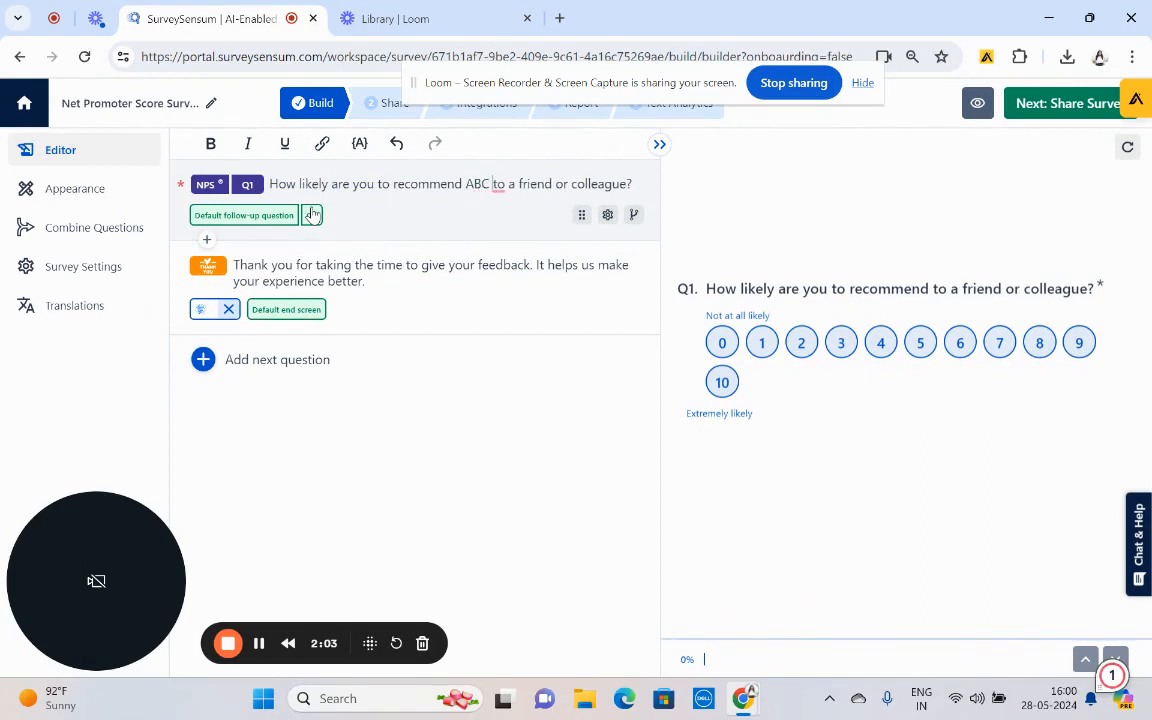
type("pany")
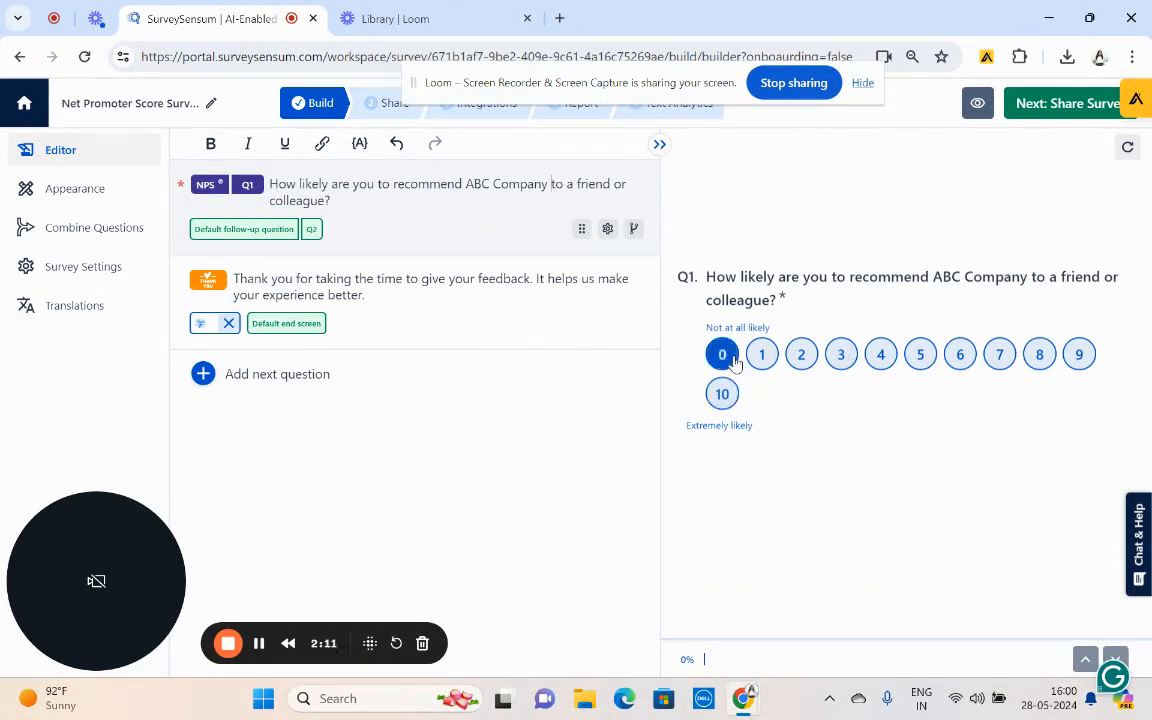
- Switch the NPS question's follow-up to custom questions unique by score, keeping the suggested promoter, passive and detractor texts
left_click(288, 240)
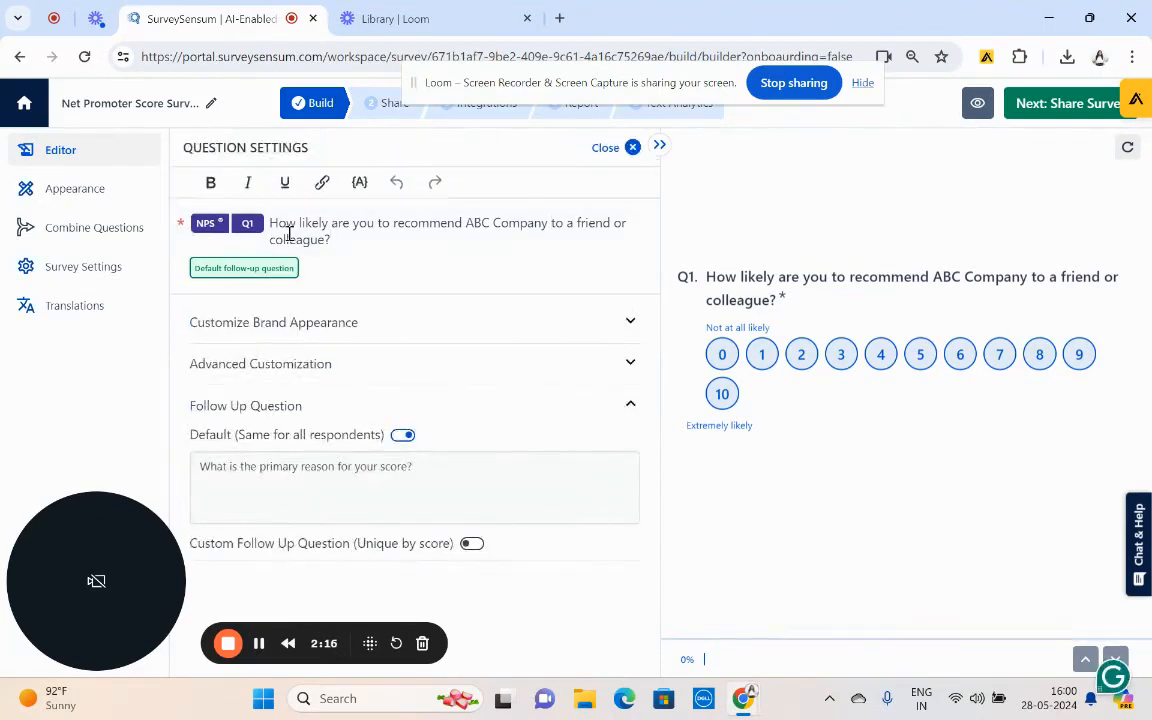
left_click(255, 473)
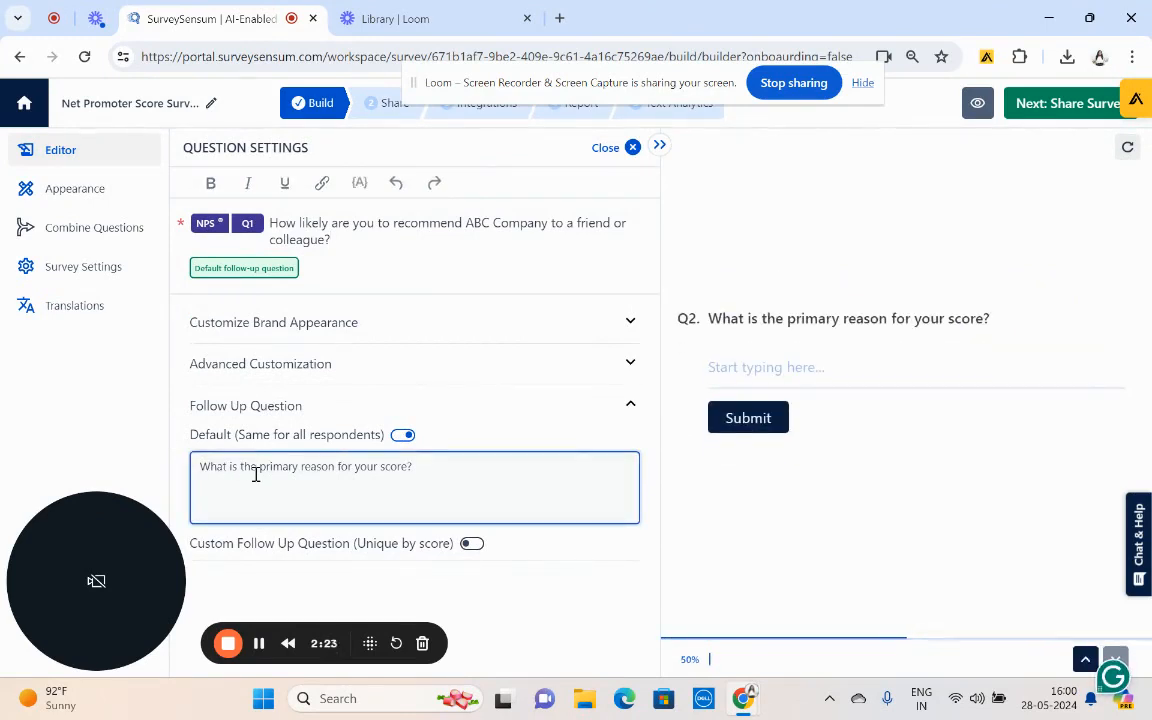
left_click(472, 544)
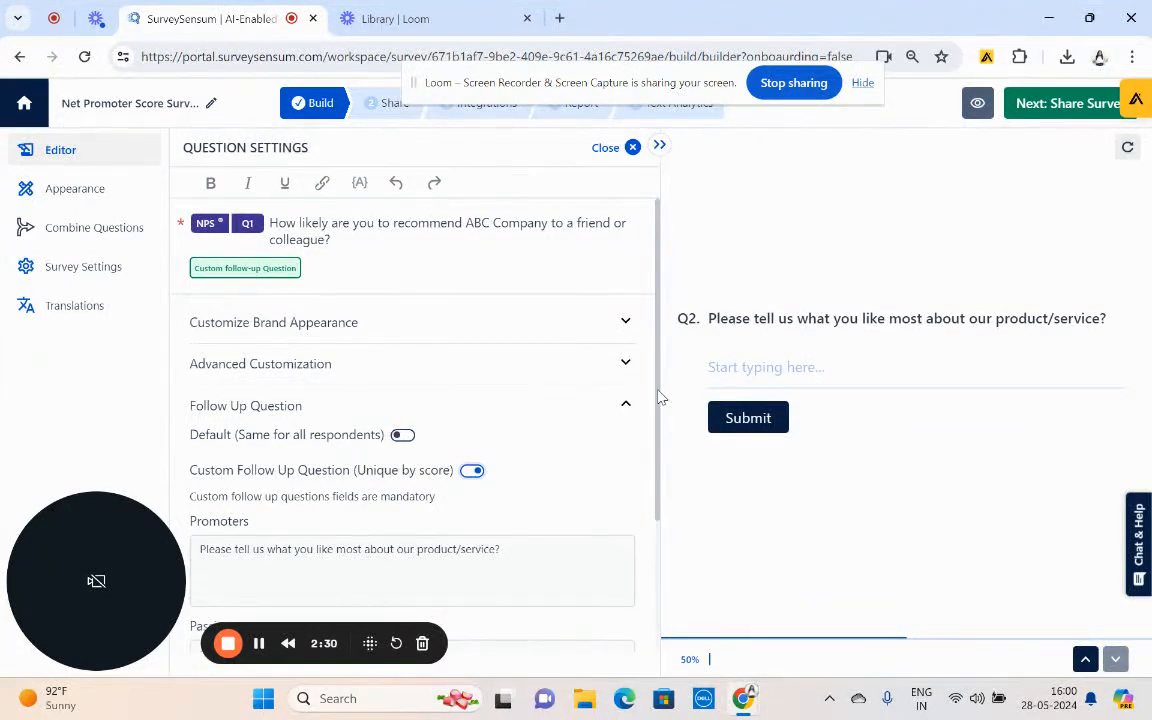
left_click_drag(659, 397, 663, 527)
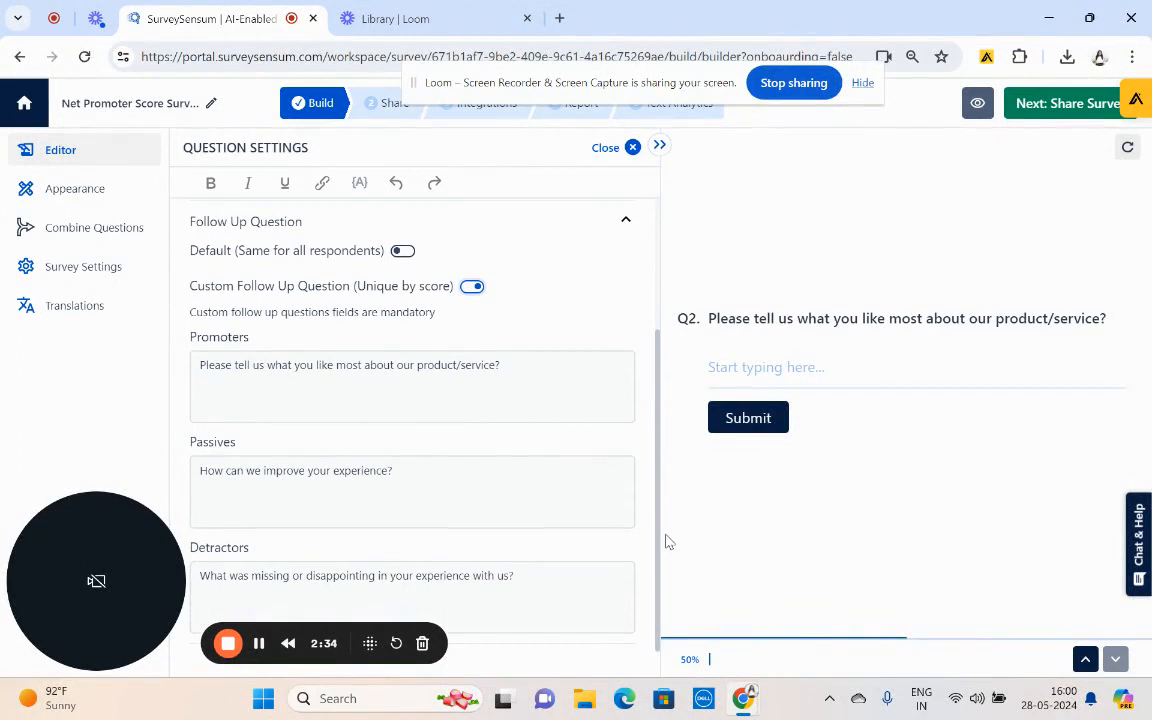
left_click(398, 371)
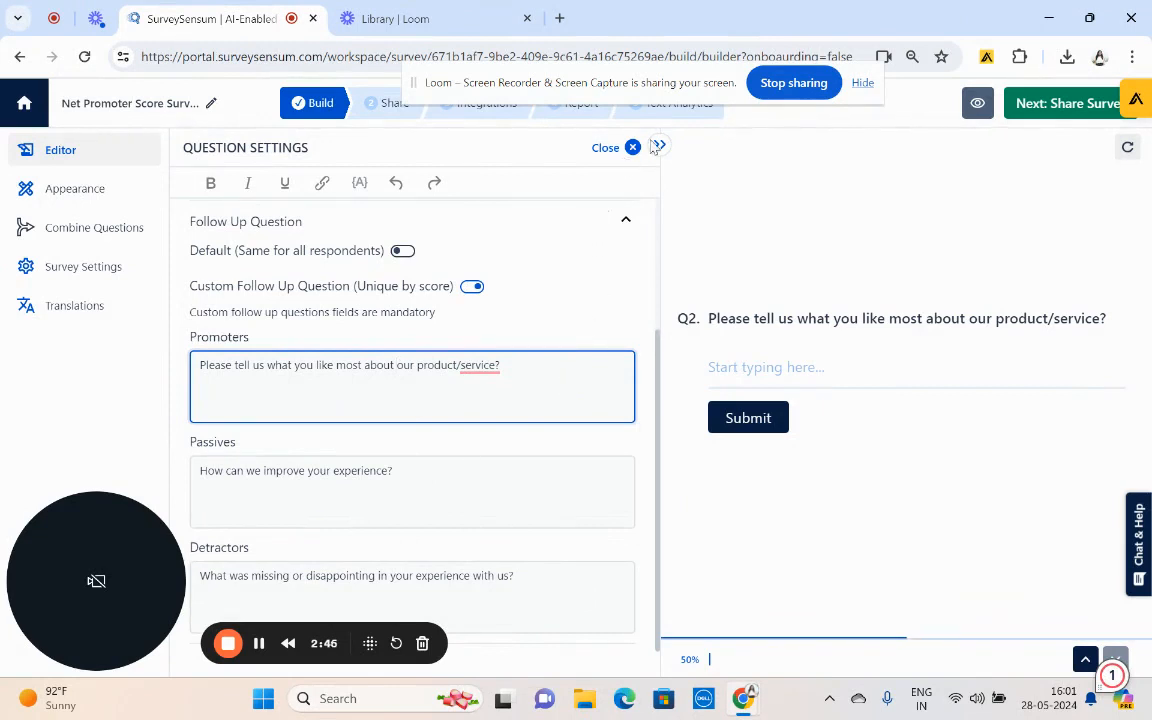
left_click(623, 155)
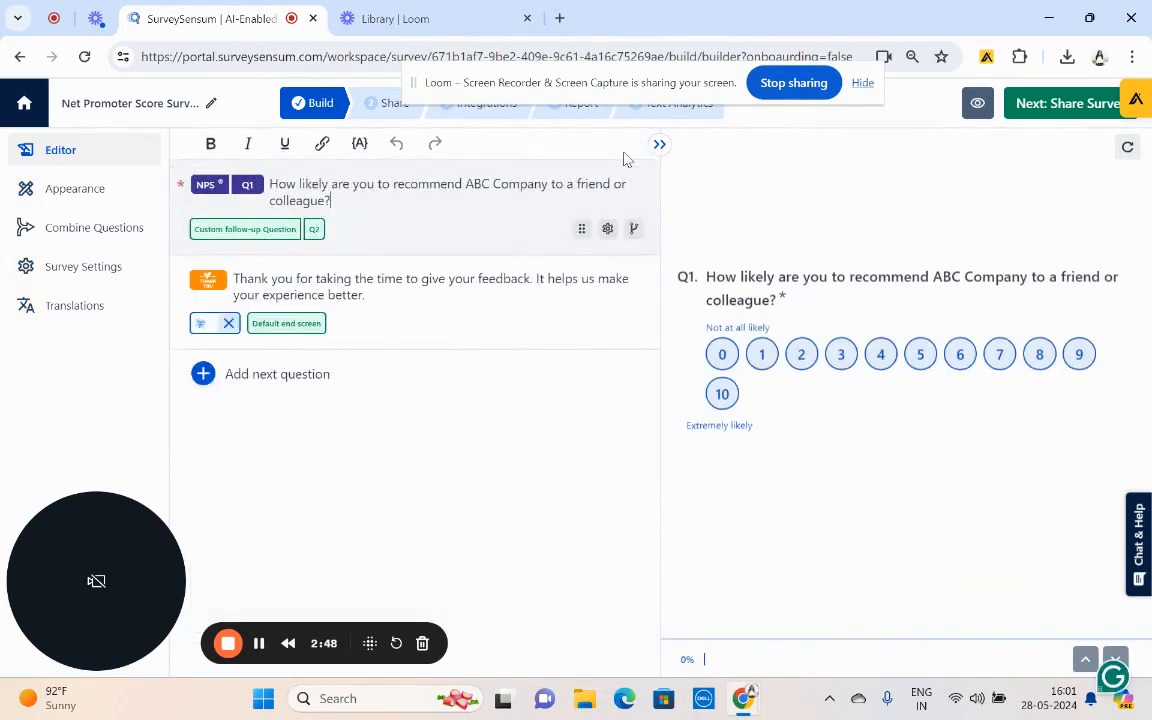
- Add a Rate Attributes question with the text "Rate us on the following:"
left_click(282, 377)
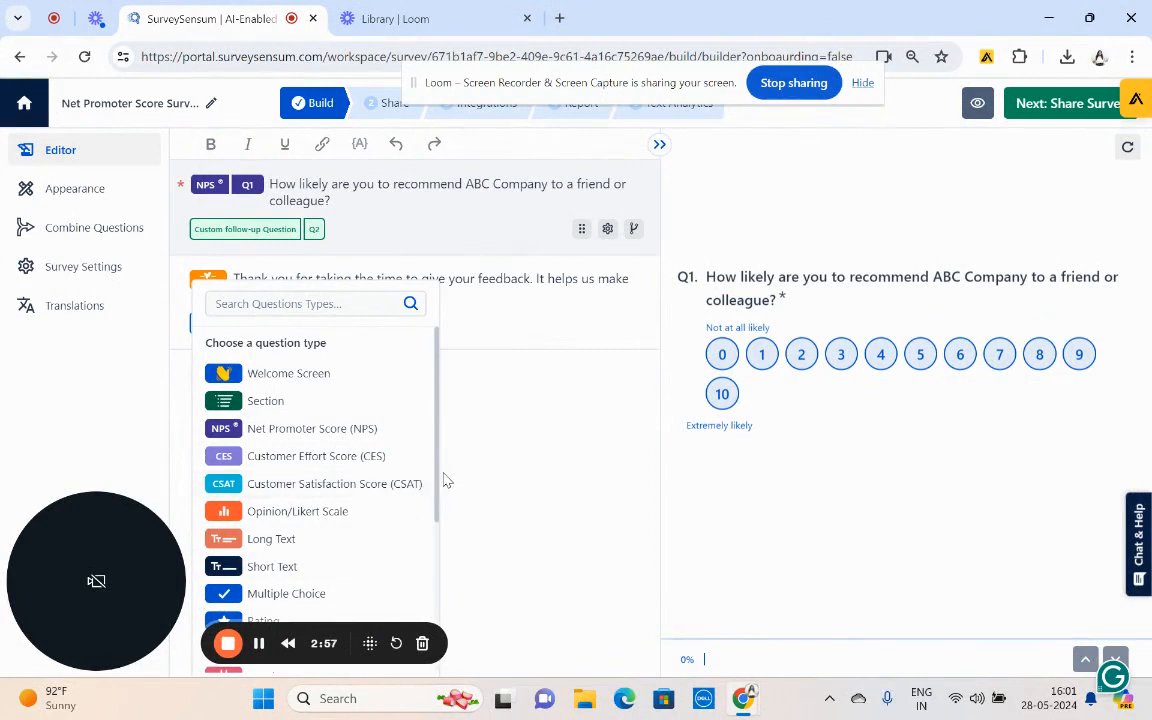
left_click_drag(438, 484, 443, 648)
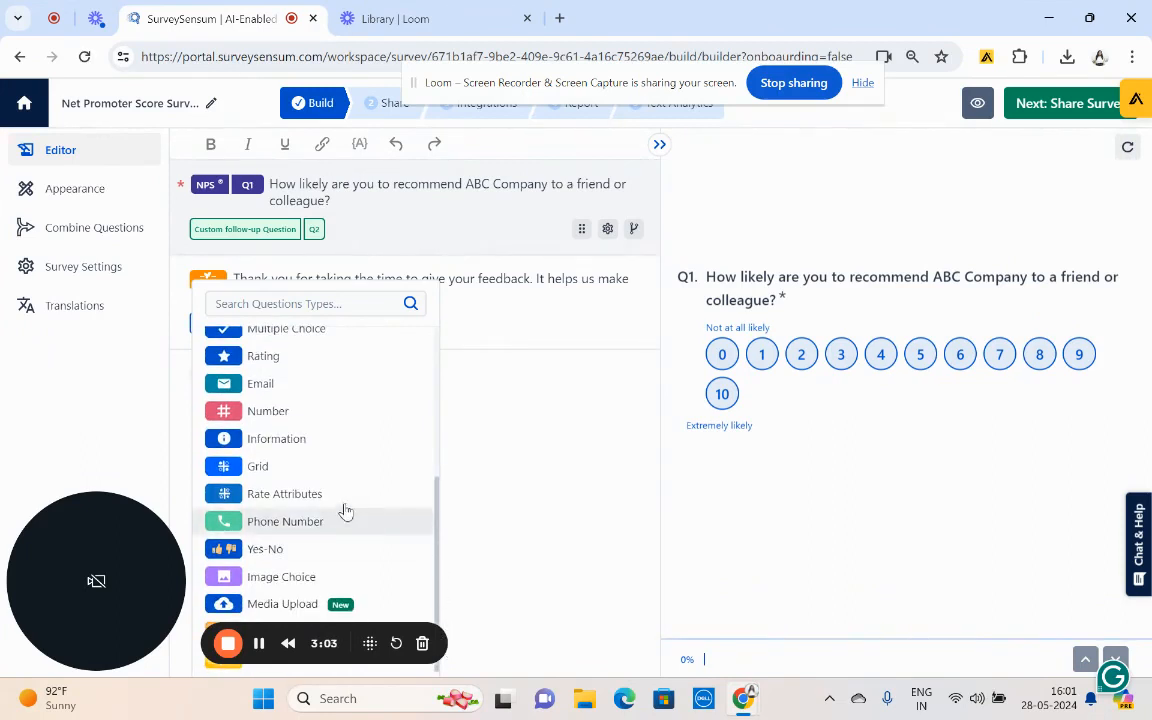
left_click(313, 496)
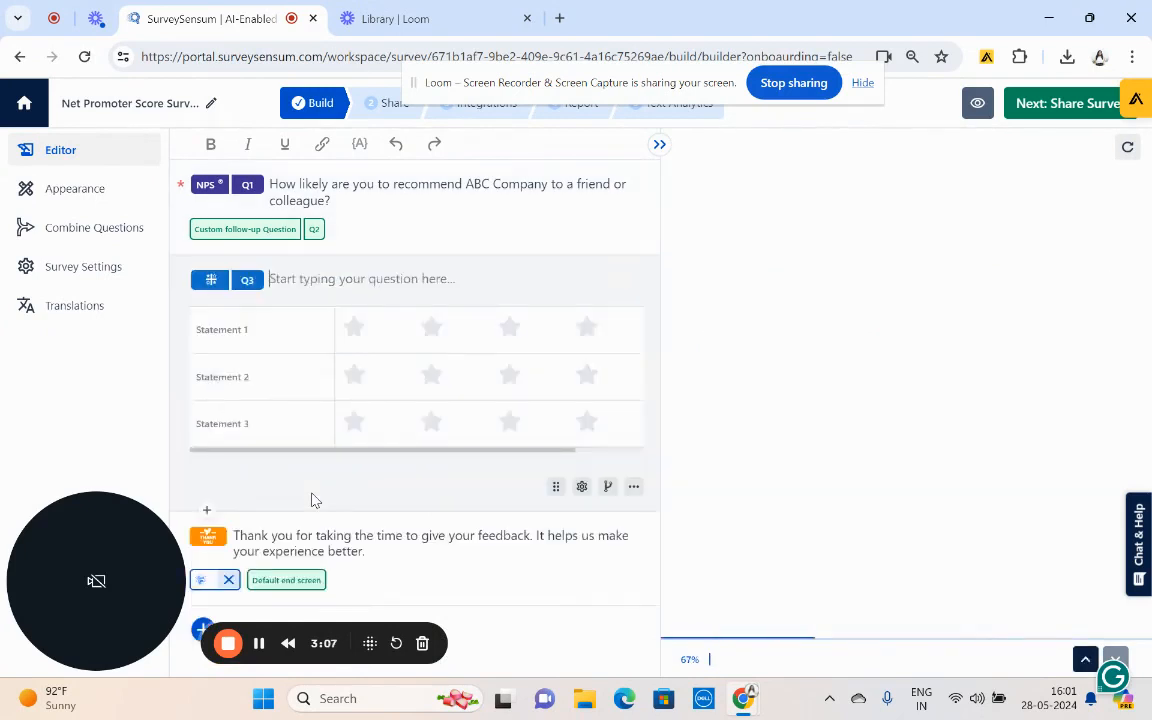
type("Ra")
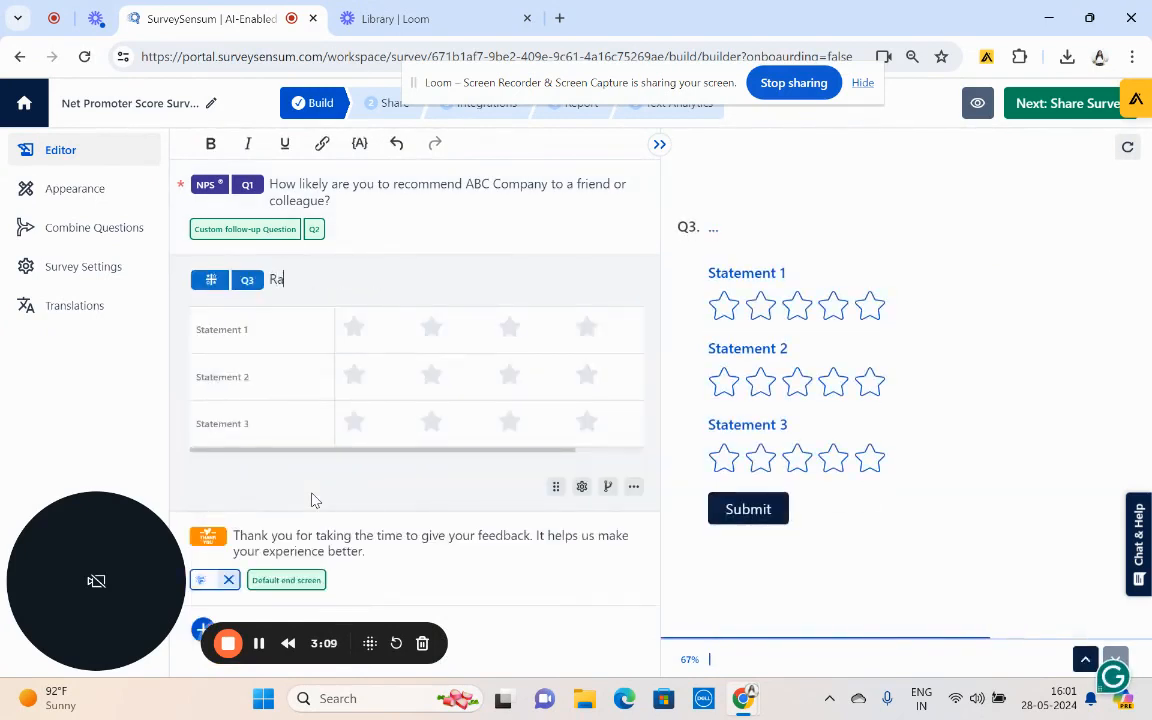
type("te us on the following")
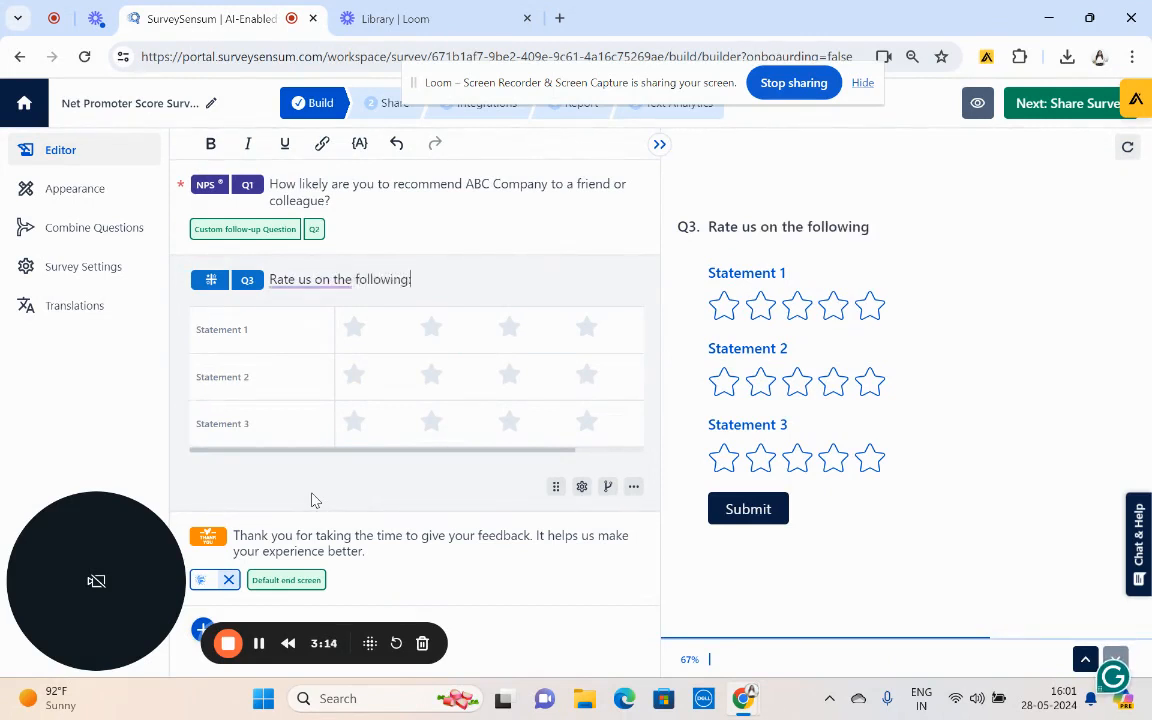
type(":")
- Name the three statements of the Rate Attributes question "Onboarding process", "Customer service" and "Claim service"
left_click(285, 329)
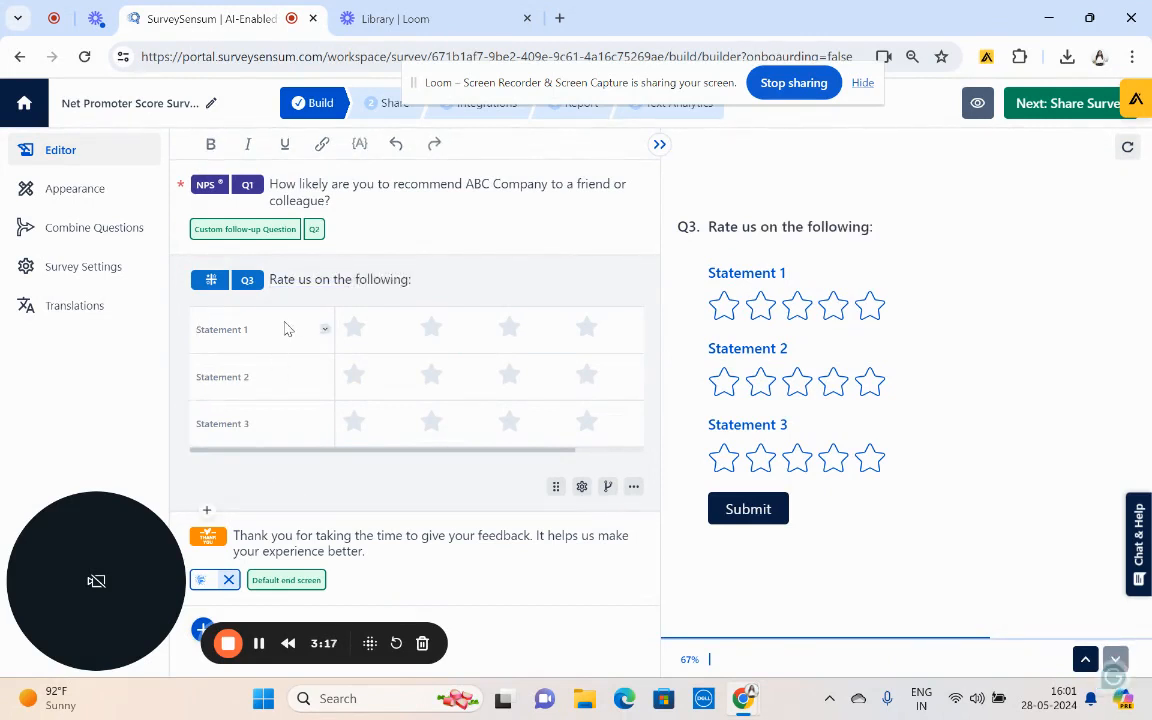
type("O")
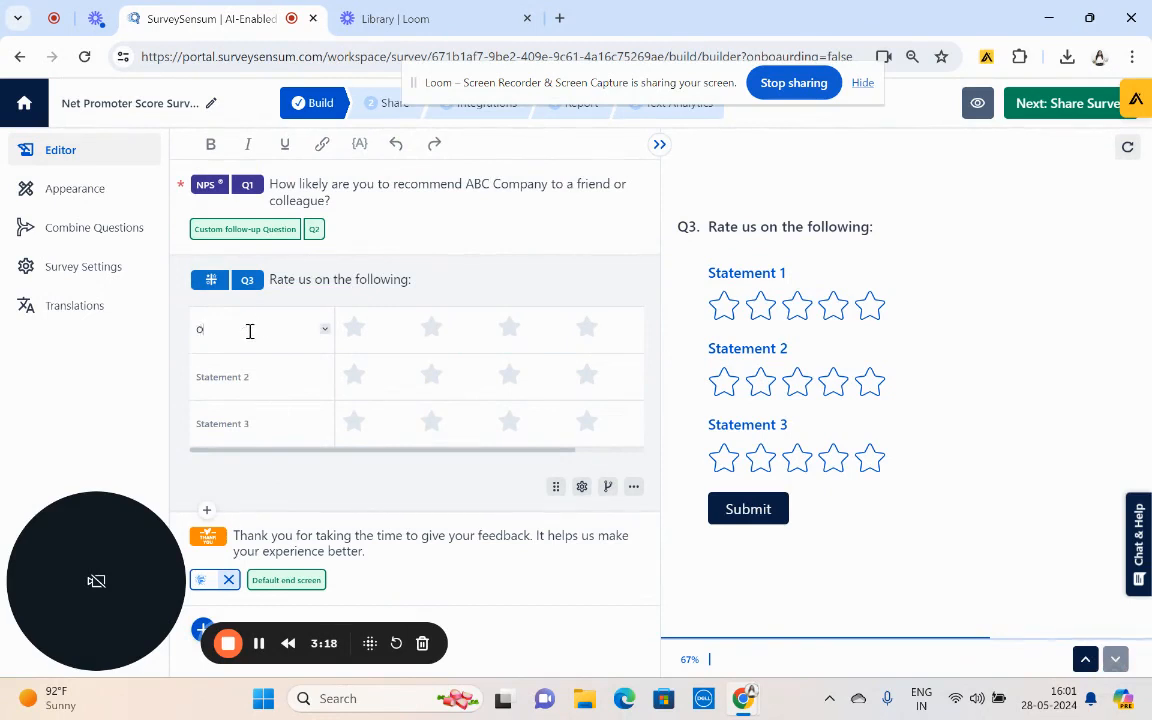
type("nboarding process")
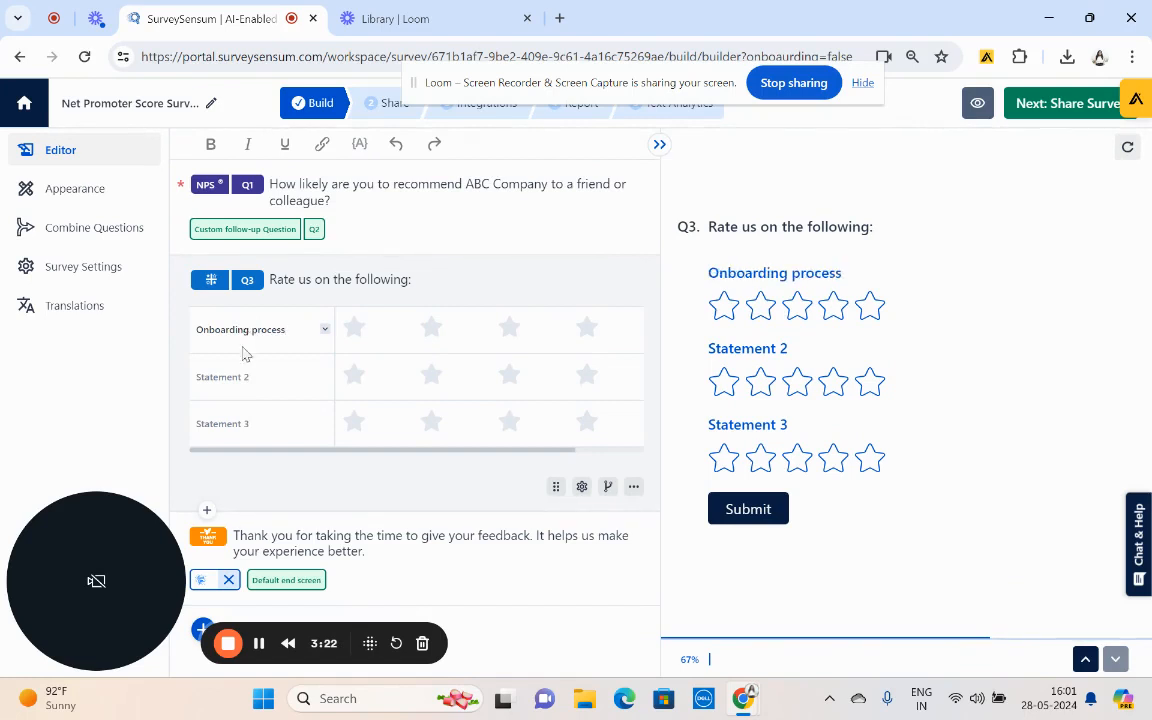
left_click(229, 378)
type("Custo")
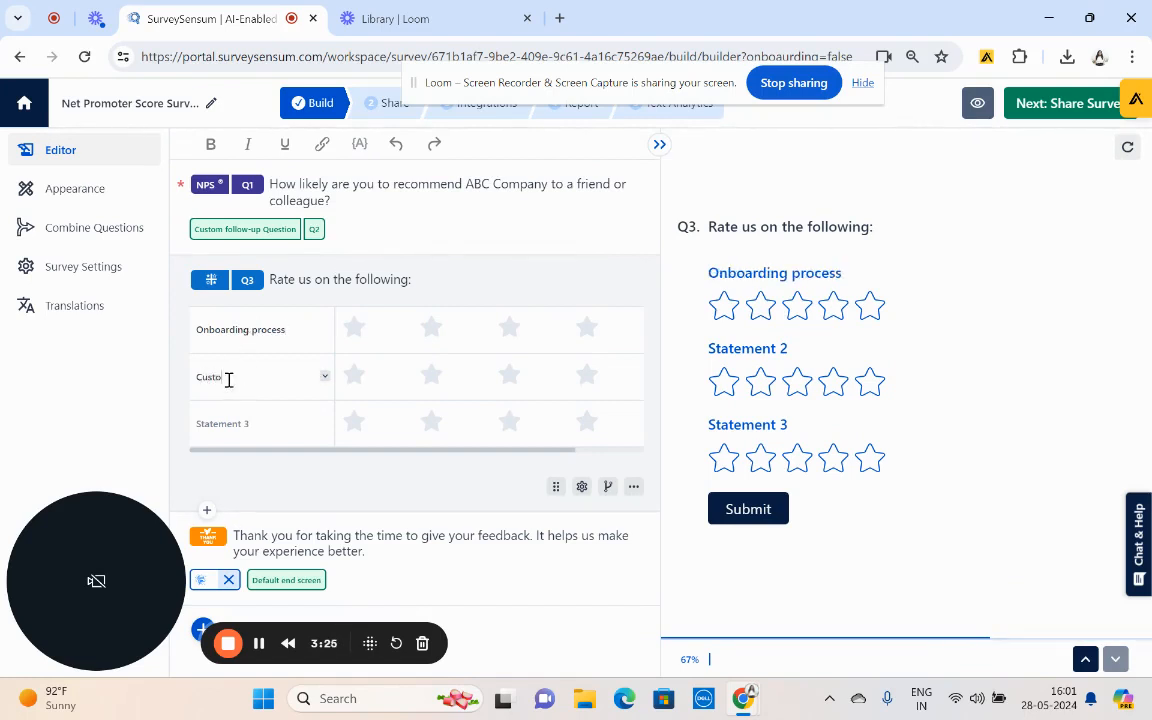
type("mer serv")
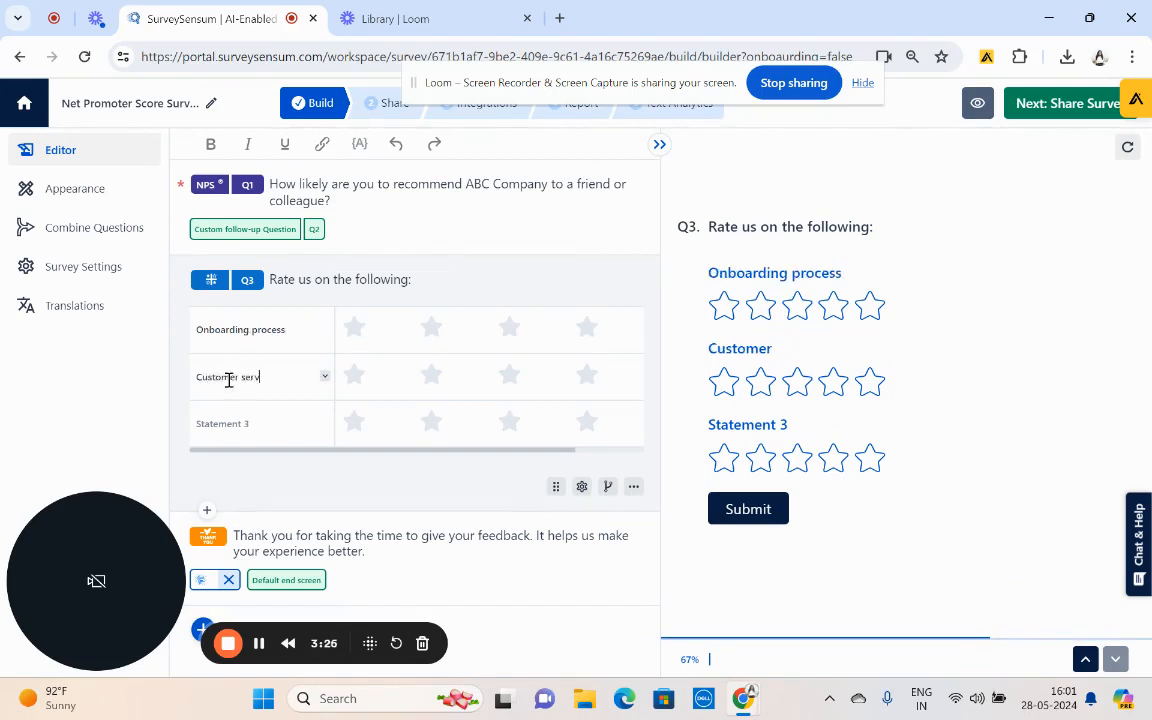
type("ice")
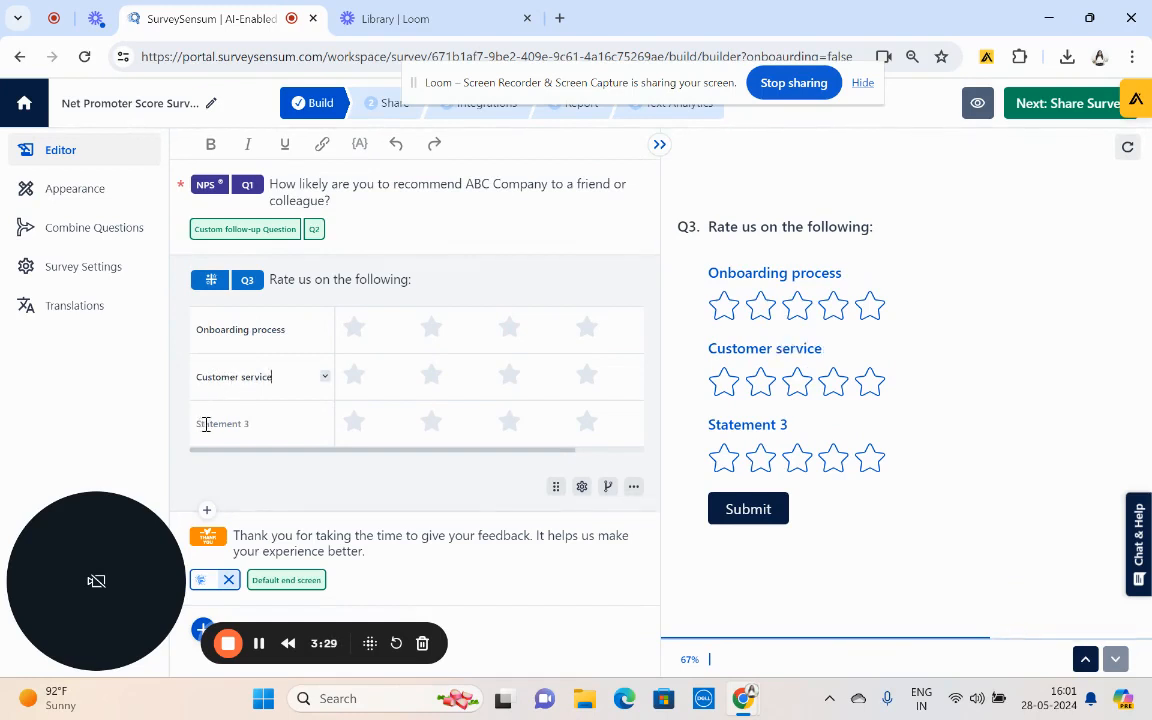
left_click(202, 424)
type("Claim service")
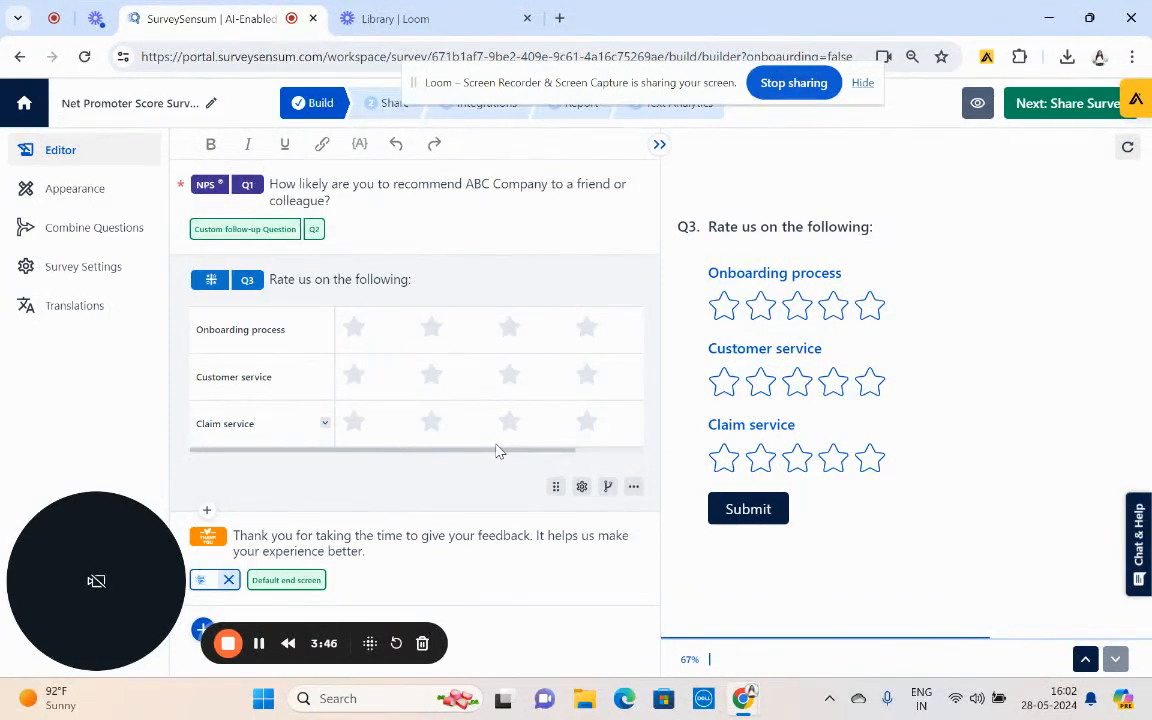
- Upload the abc logo image "th (10)" from the Desktop folder as the header logo of the survey theme
left_click(58, 192)
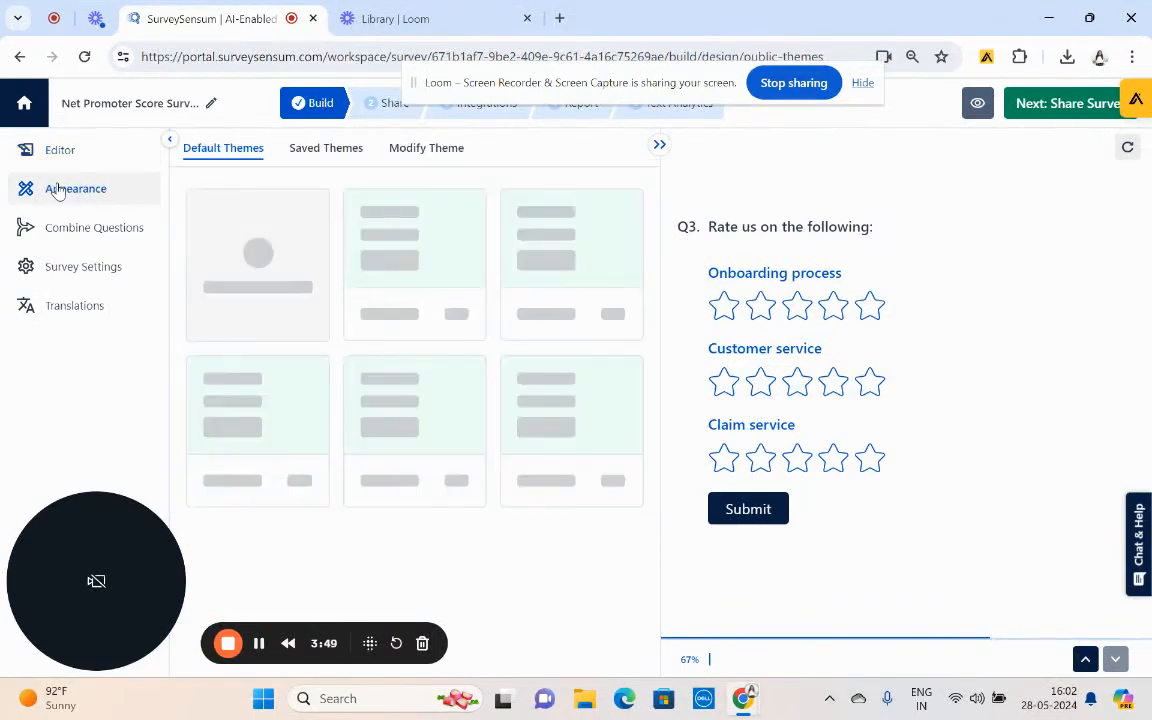
left_click(422, 152)
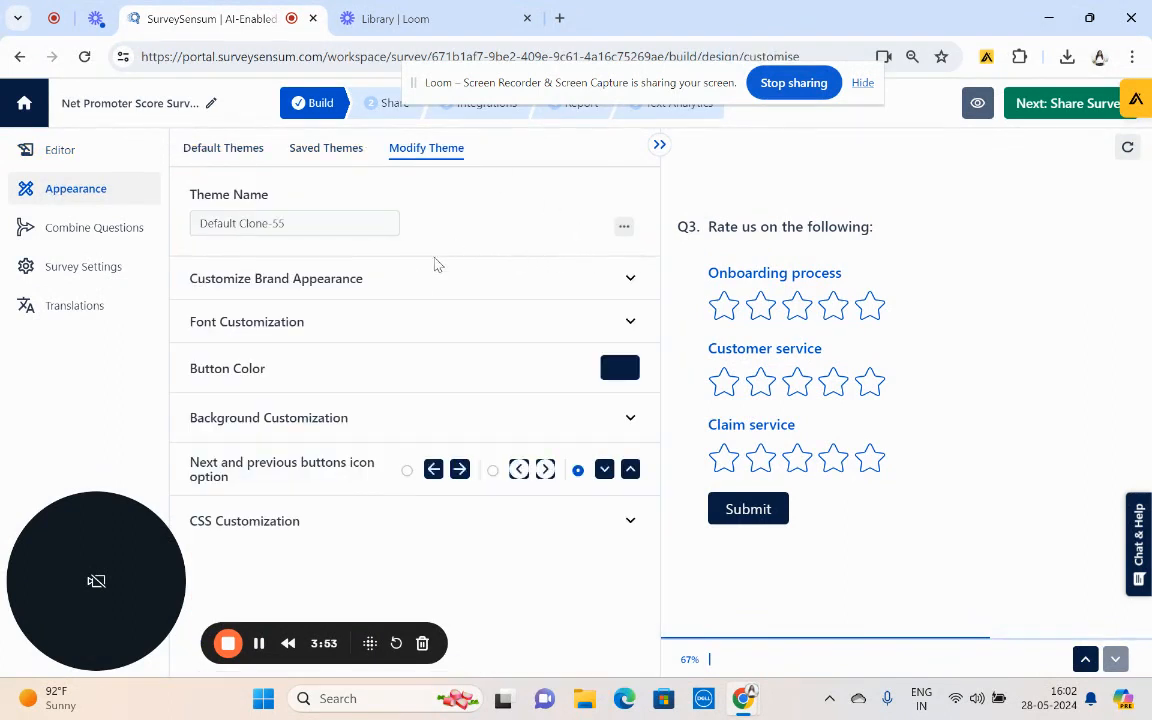
left_click(421, 281)
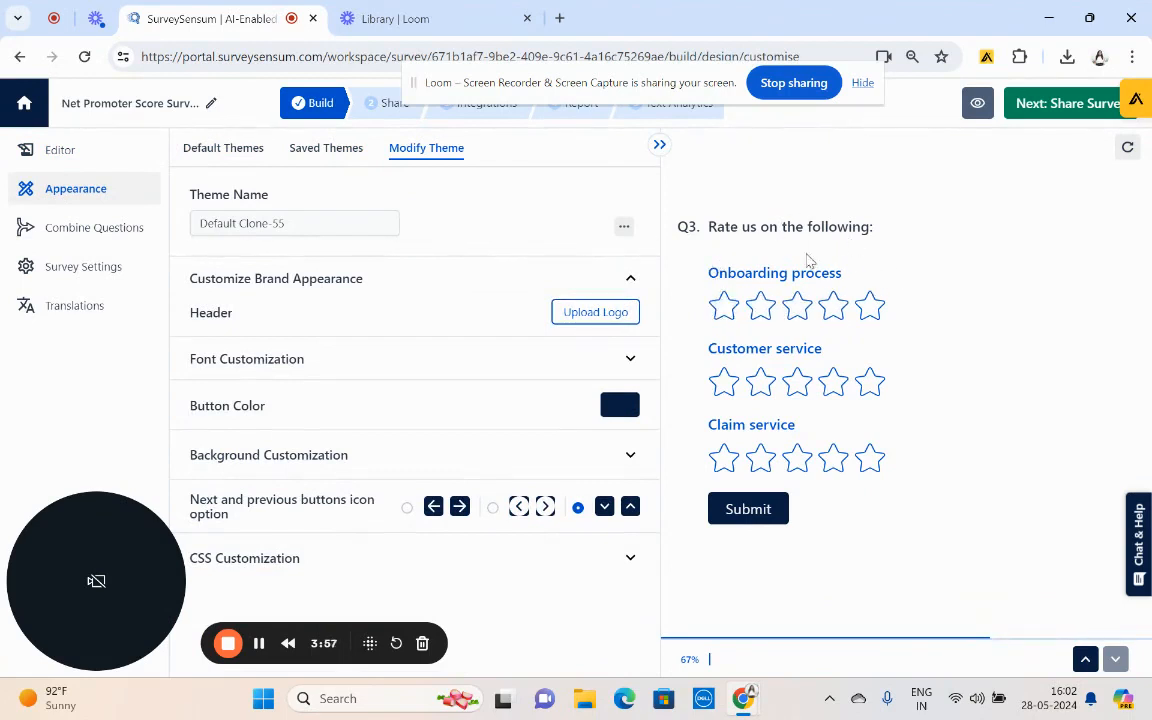
left_click(629, 316)
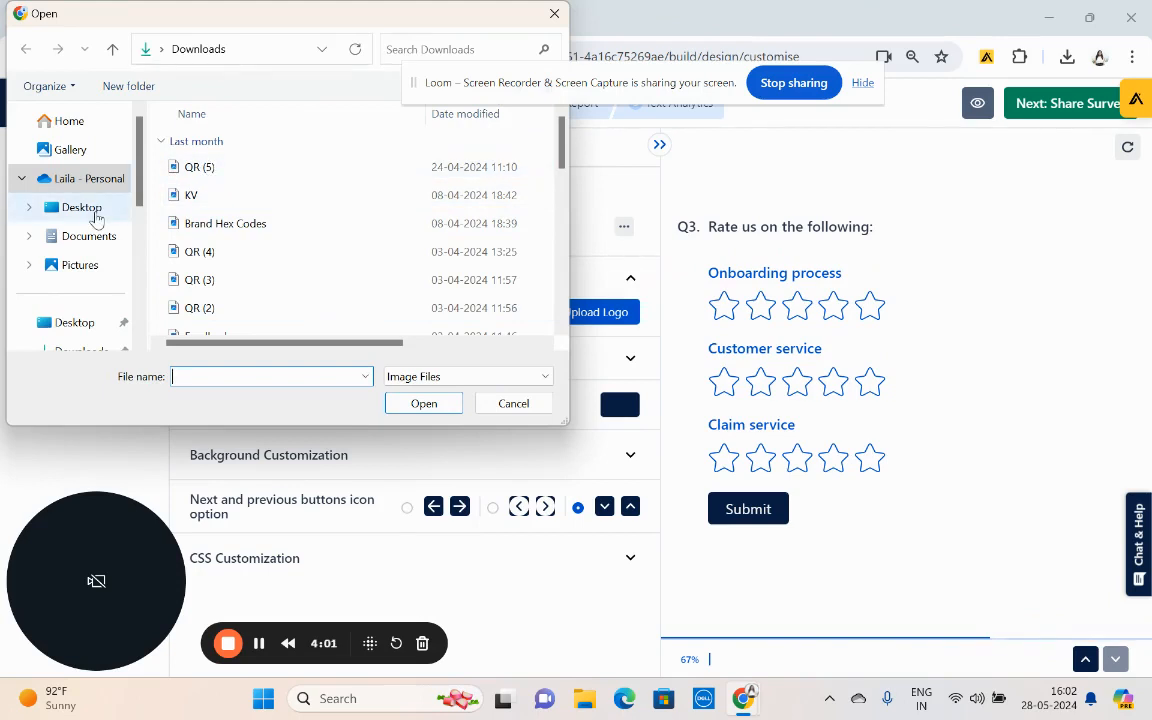
left_click(95, 212)
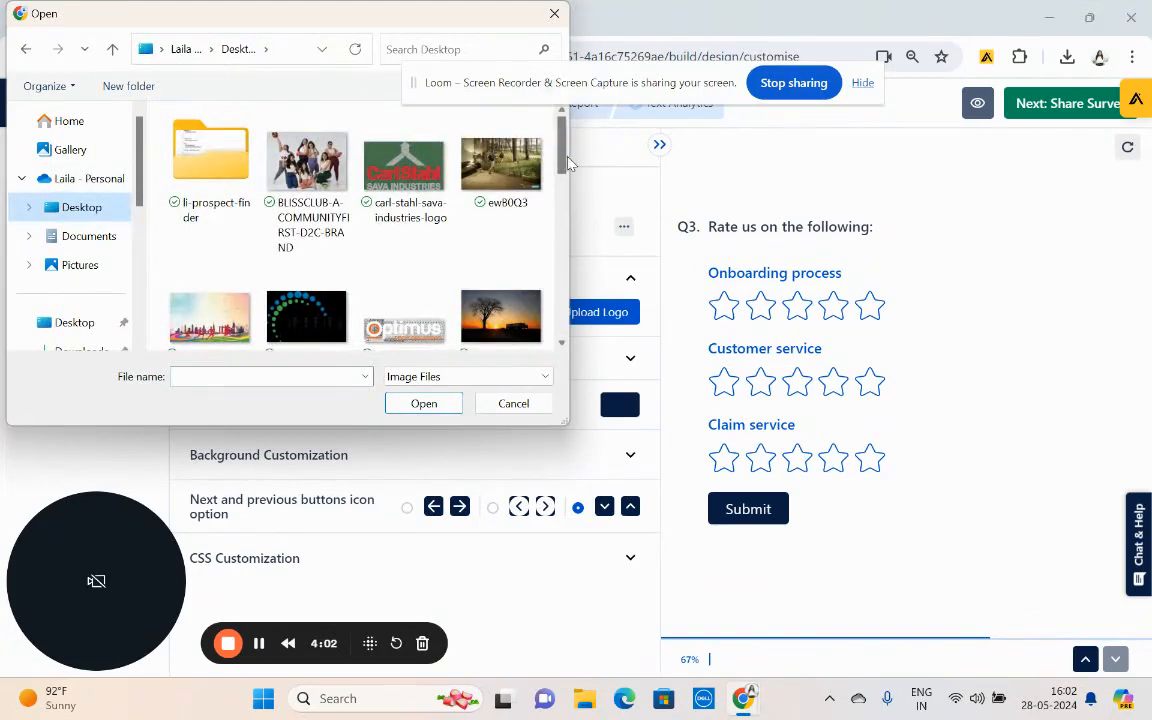
left_click_drag(566, 160, 553, 318)
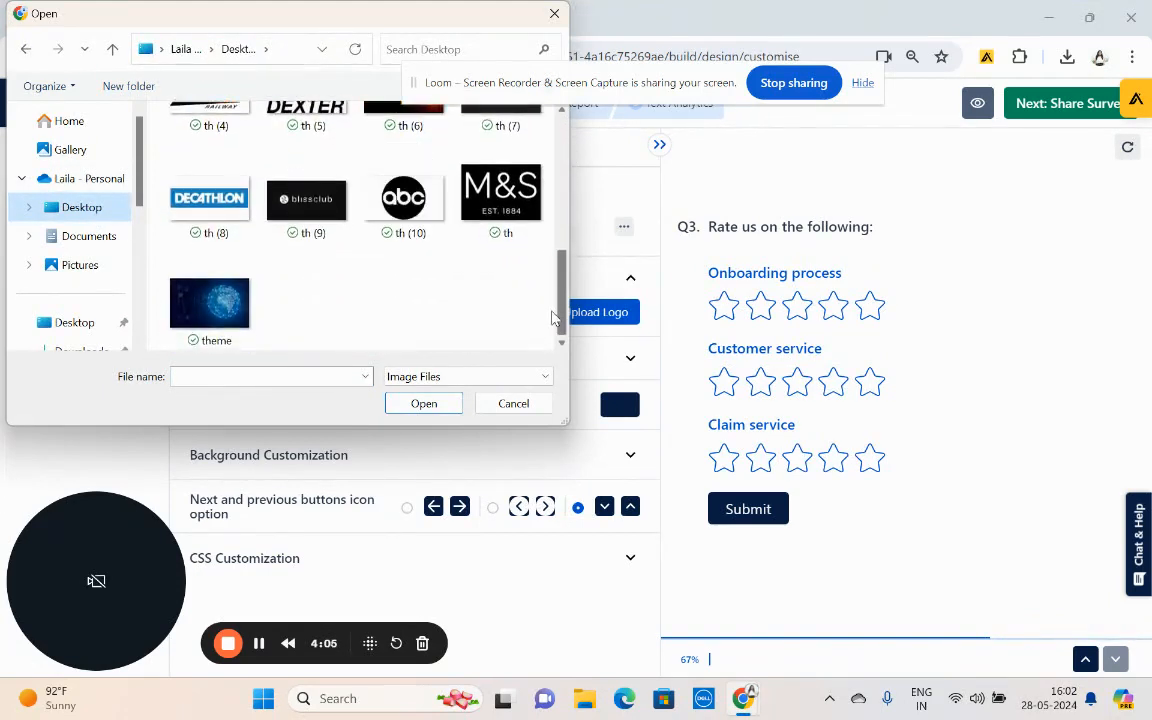
scroll(553, 318, "up", 2)
left_click(392, 278)
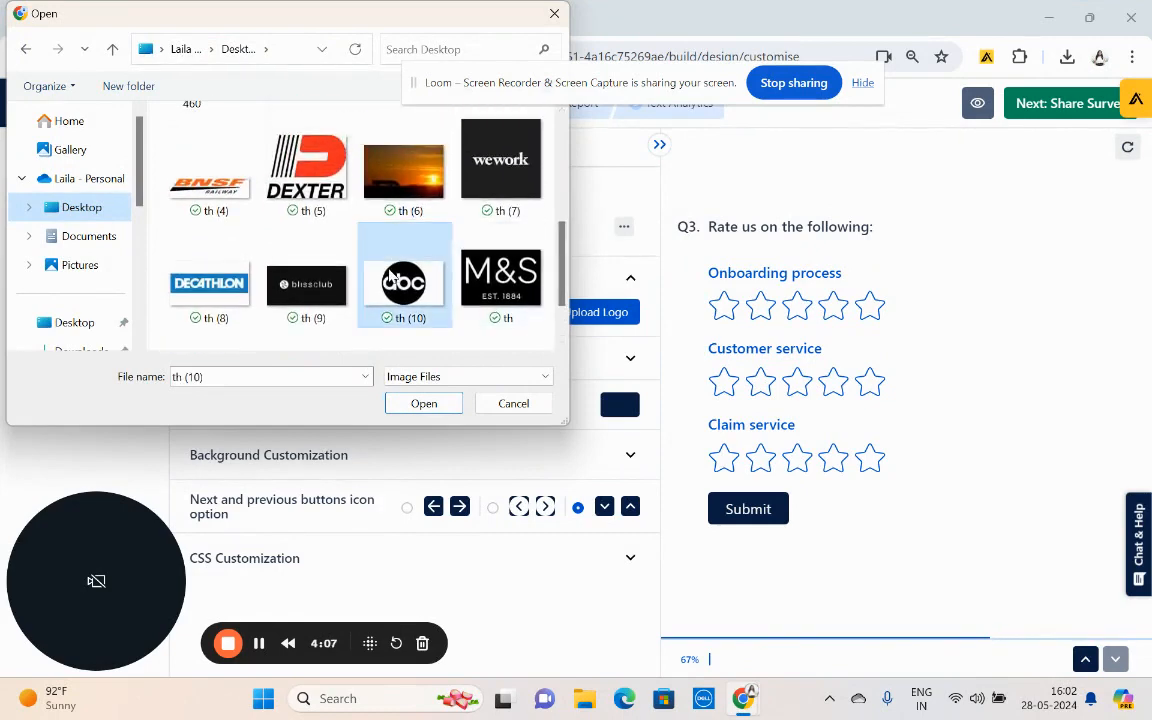
left_click(420, 404)
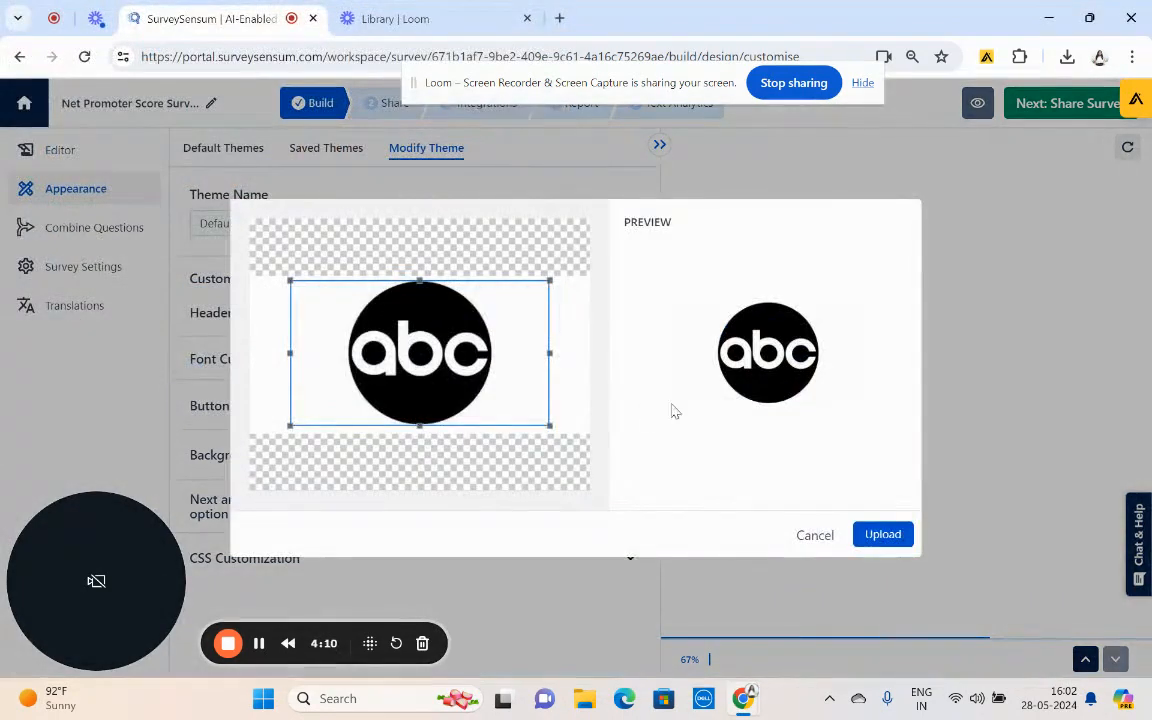
left_click(896, 540)
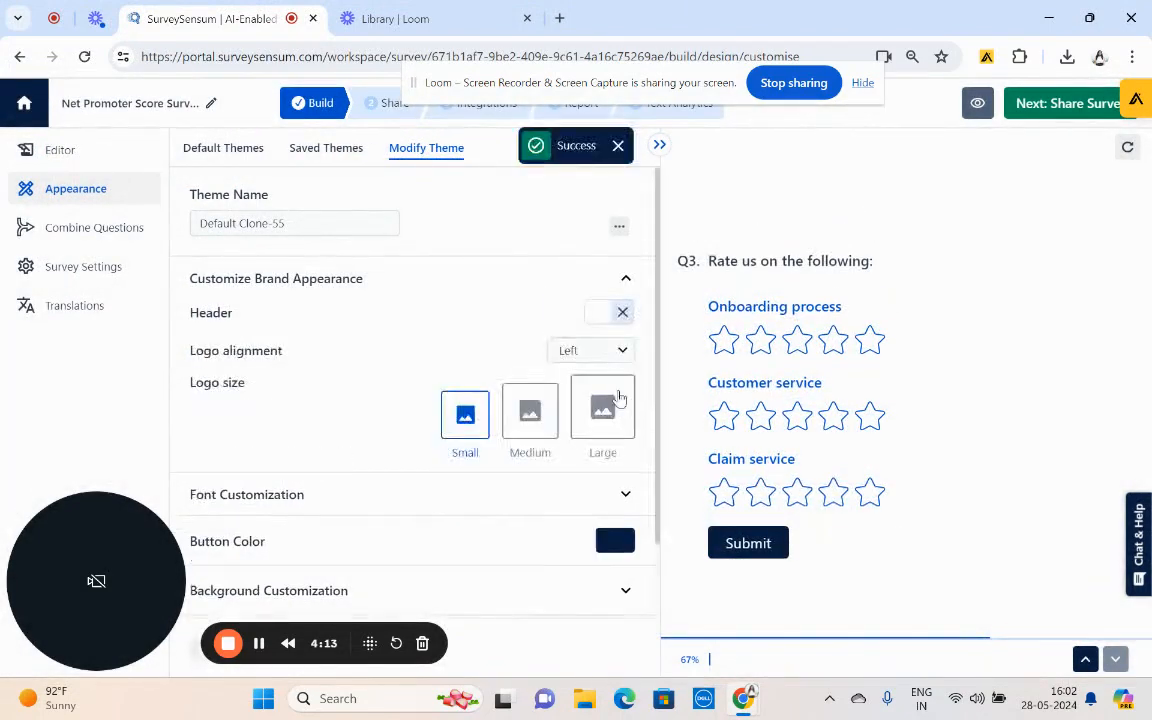
- Set the header logo's size to Medium and its alignment to Center
left_click(520, 417)
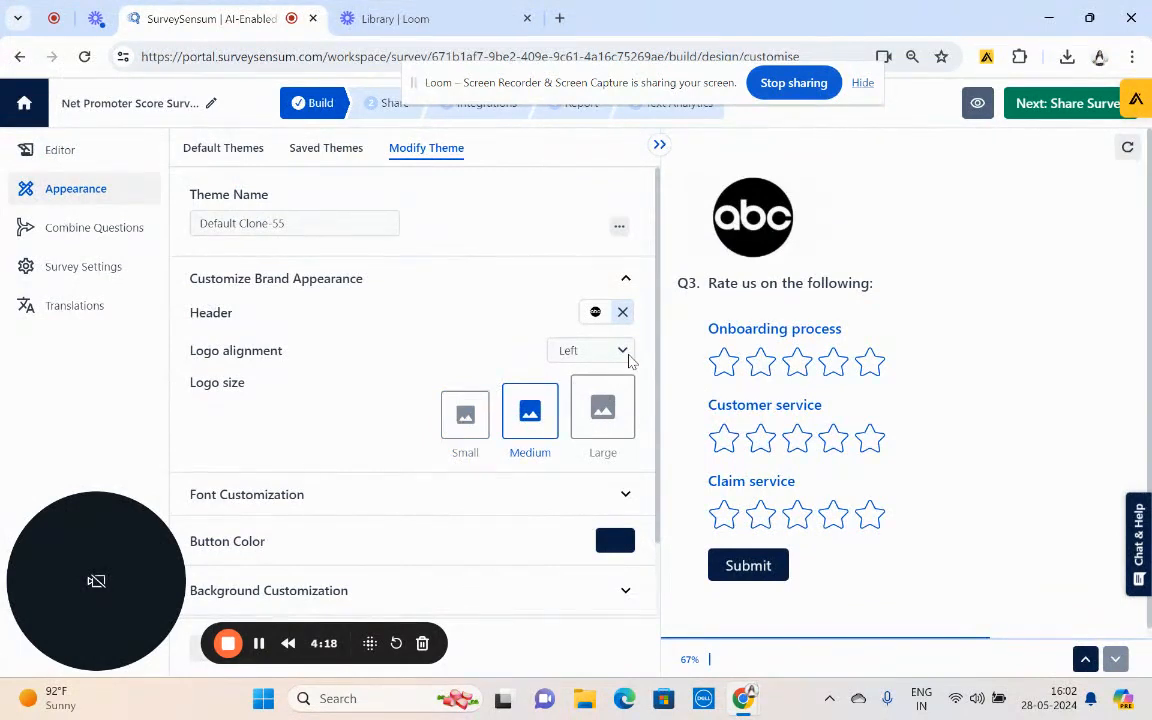
left_click(622, 352)
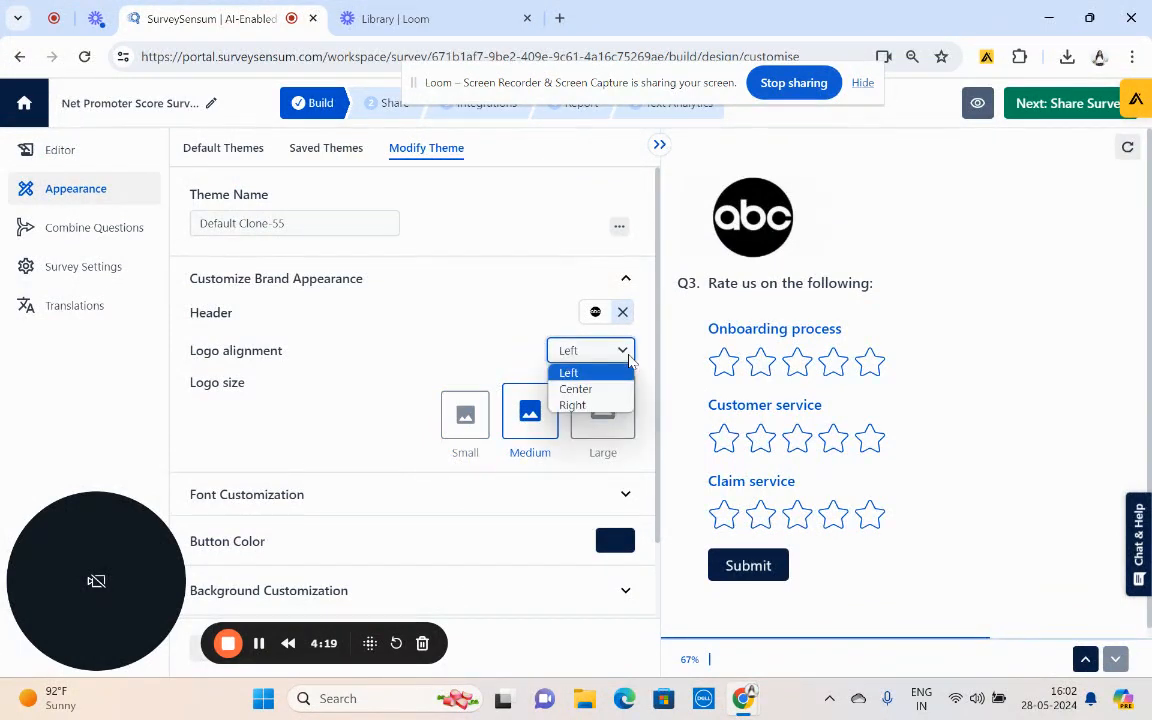
left_click(580, 389)
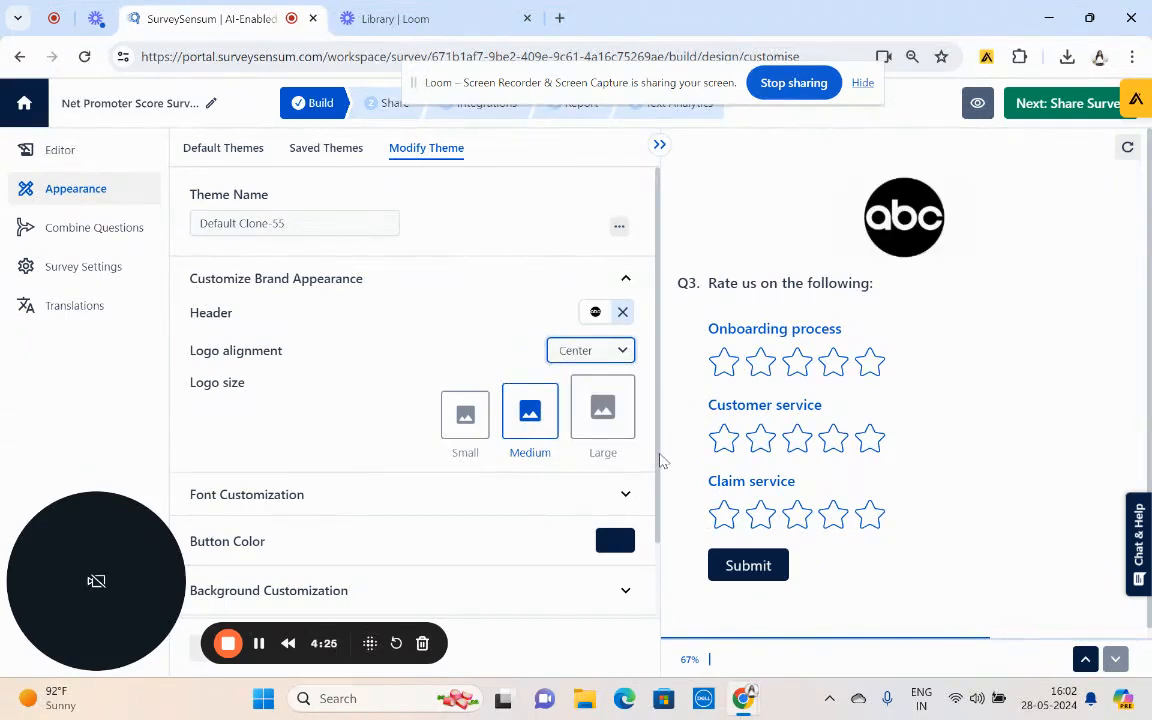
scroll(655, 520, "down", 1)
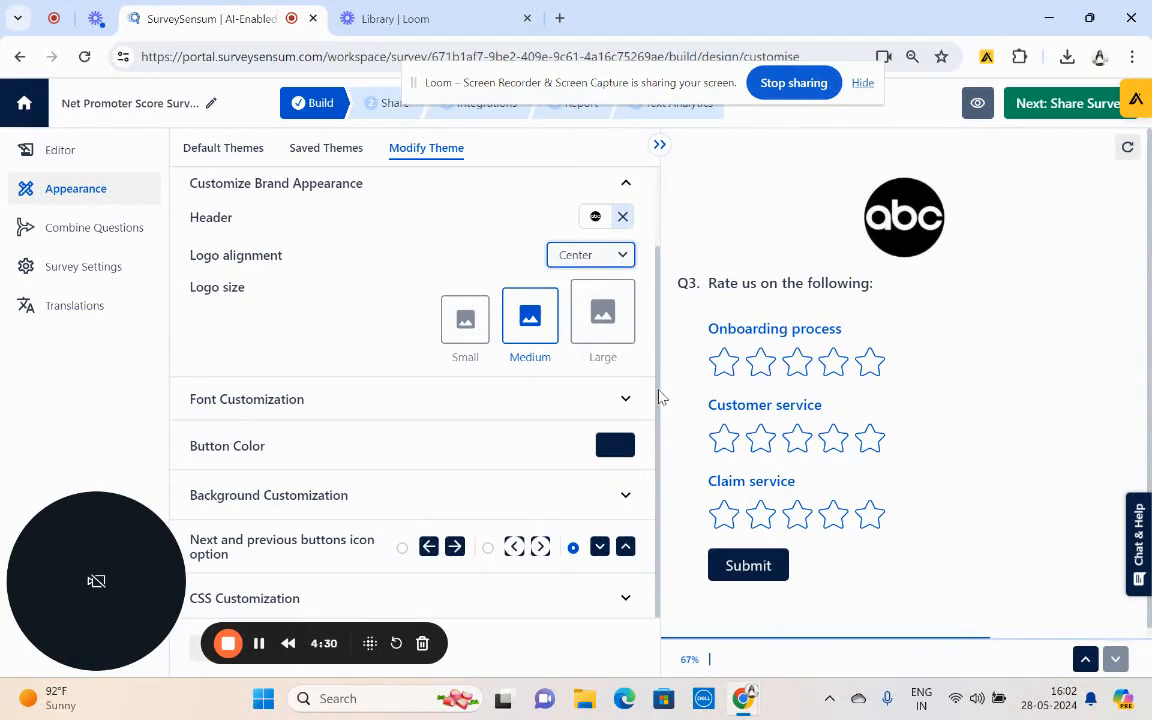
scroll(658, 395, "up", 1)
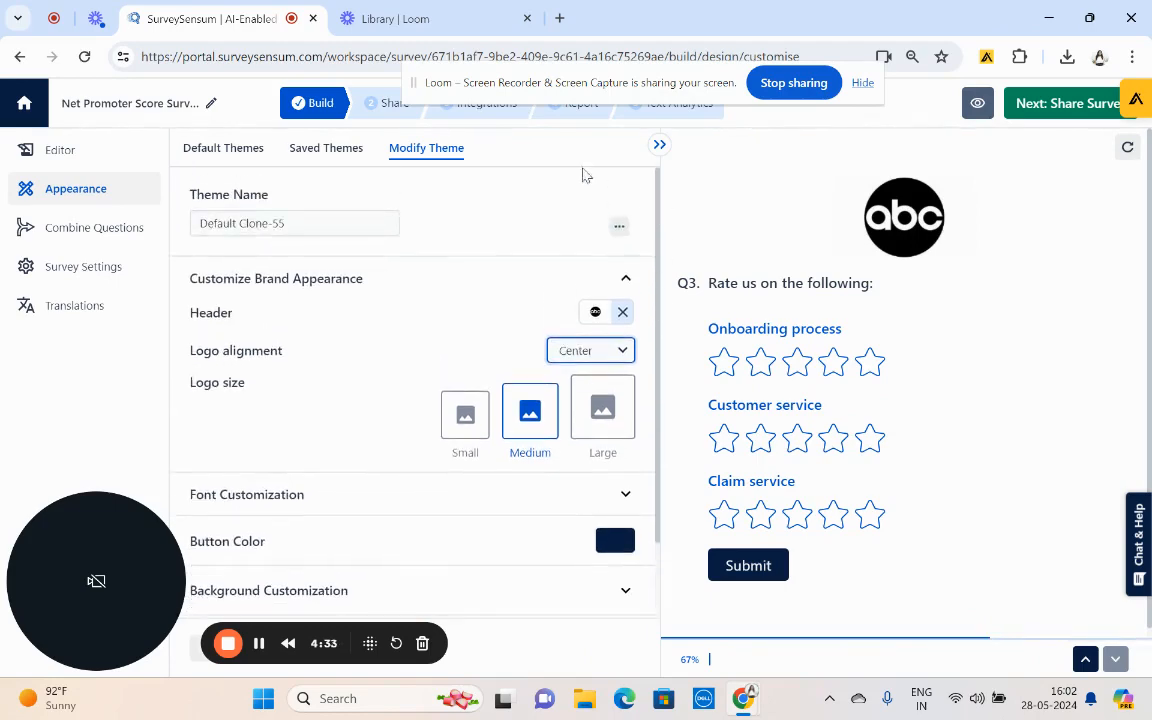
- Save the modified appearance settings as a new theme, keeping the unsaved changes
left_click(326, 108)
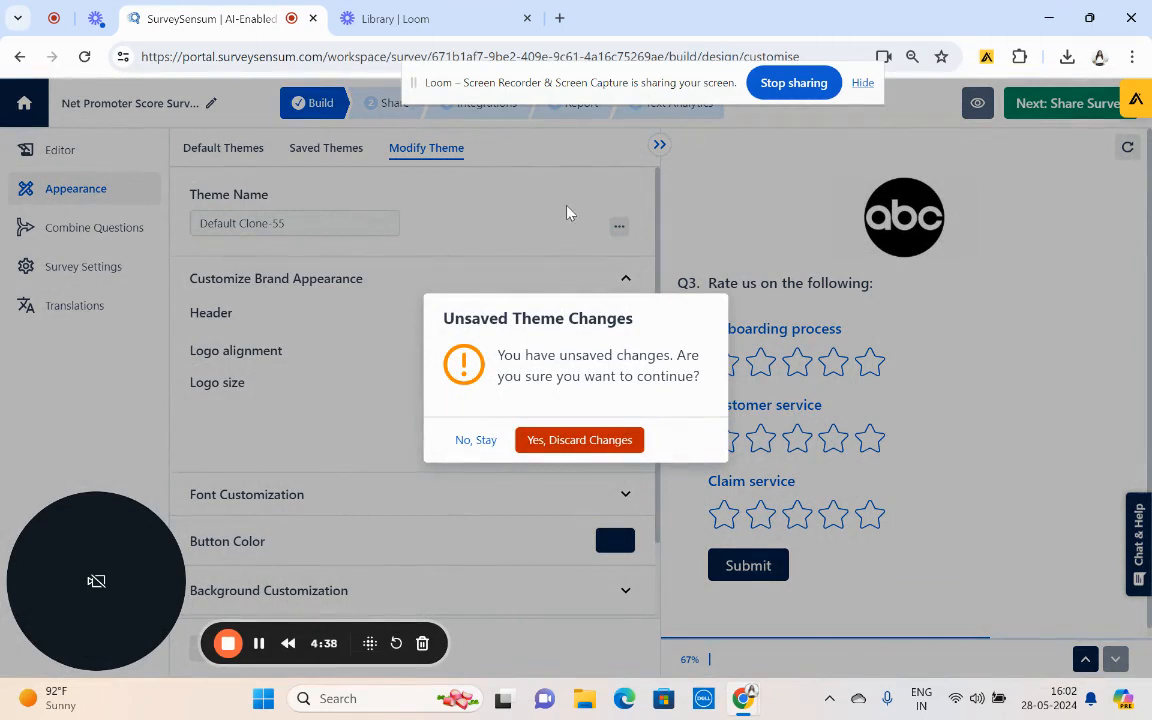
left_click(477, 438)
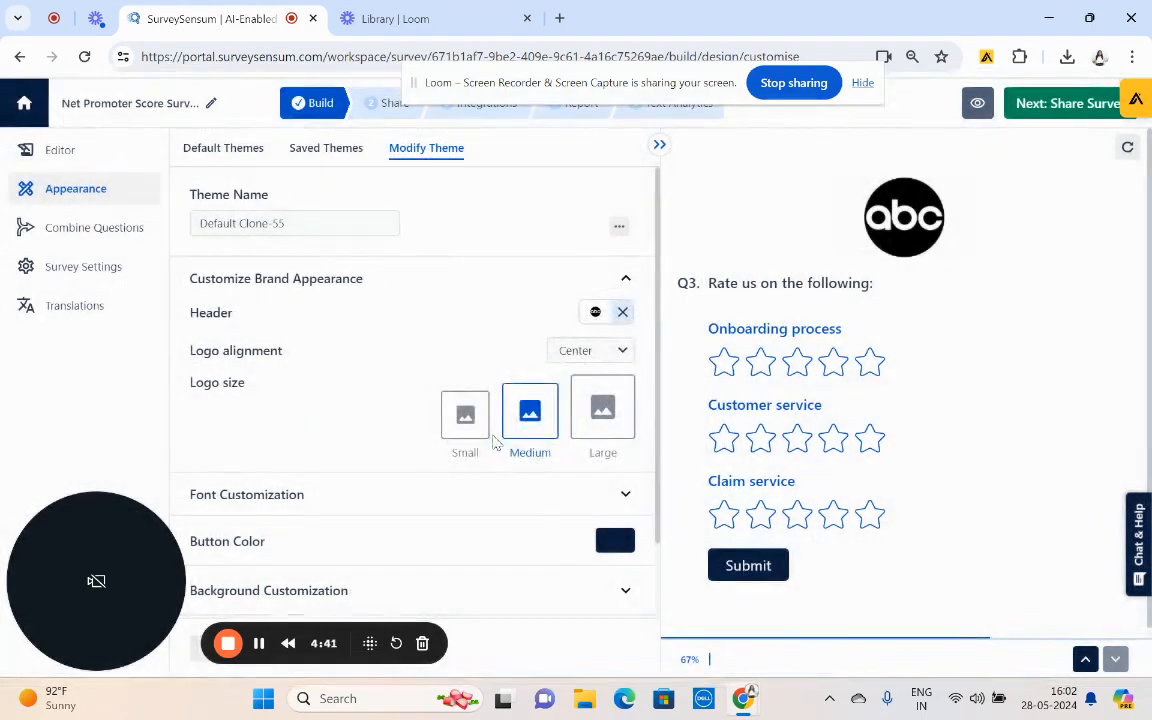
scroll(653, 500, "down", 1)
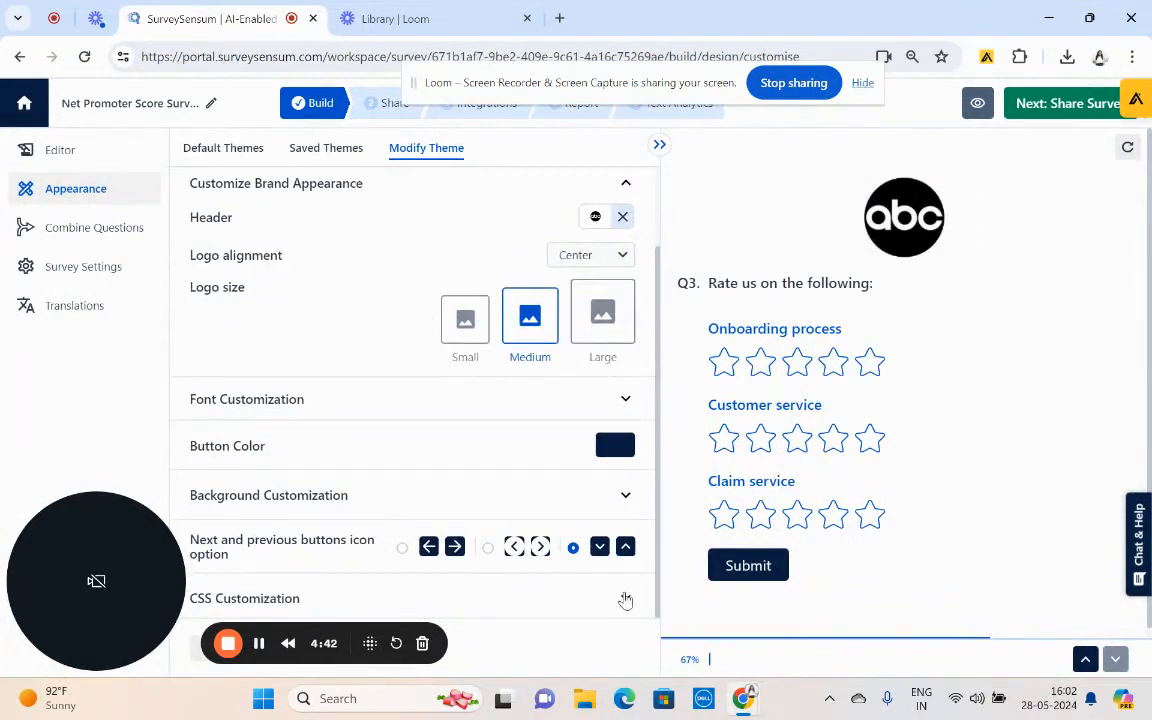
left_click_drag(354, 645, 341, 368)
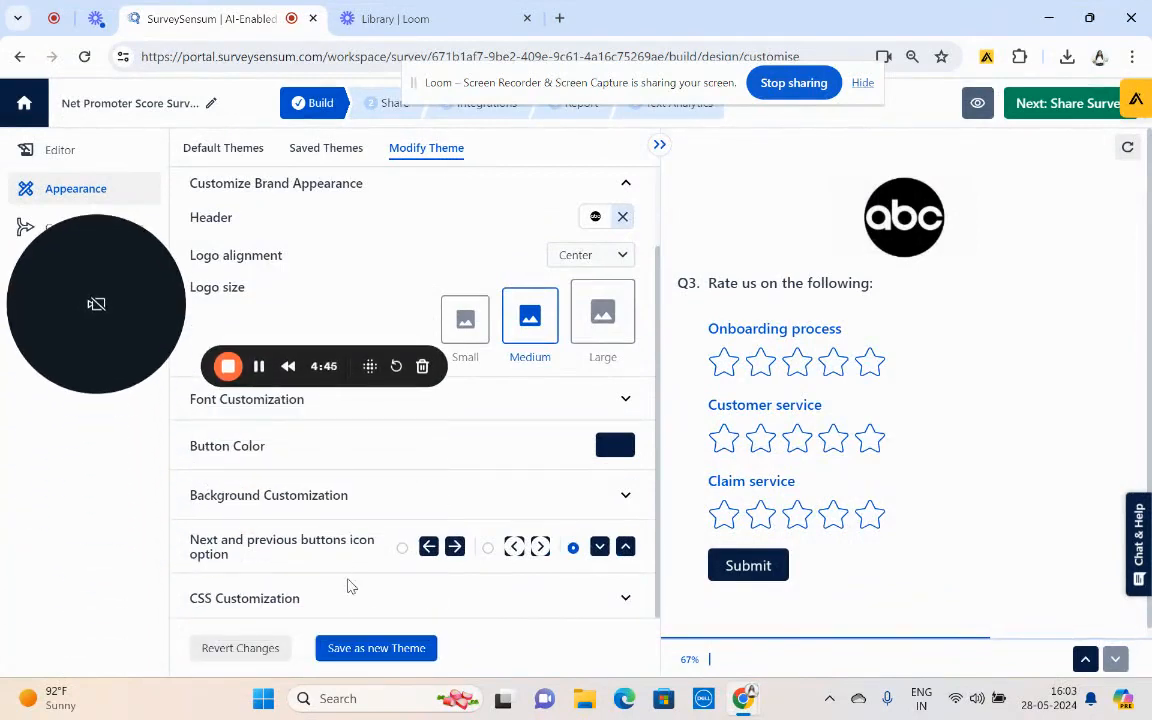
left_click(360, 649)
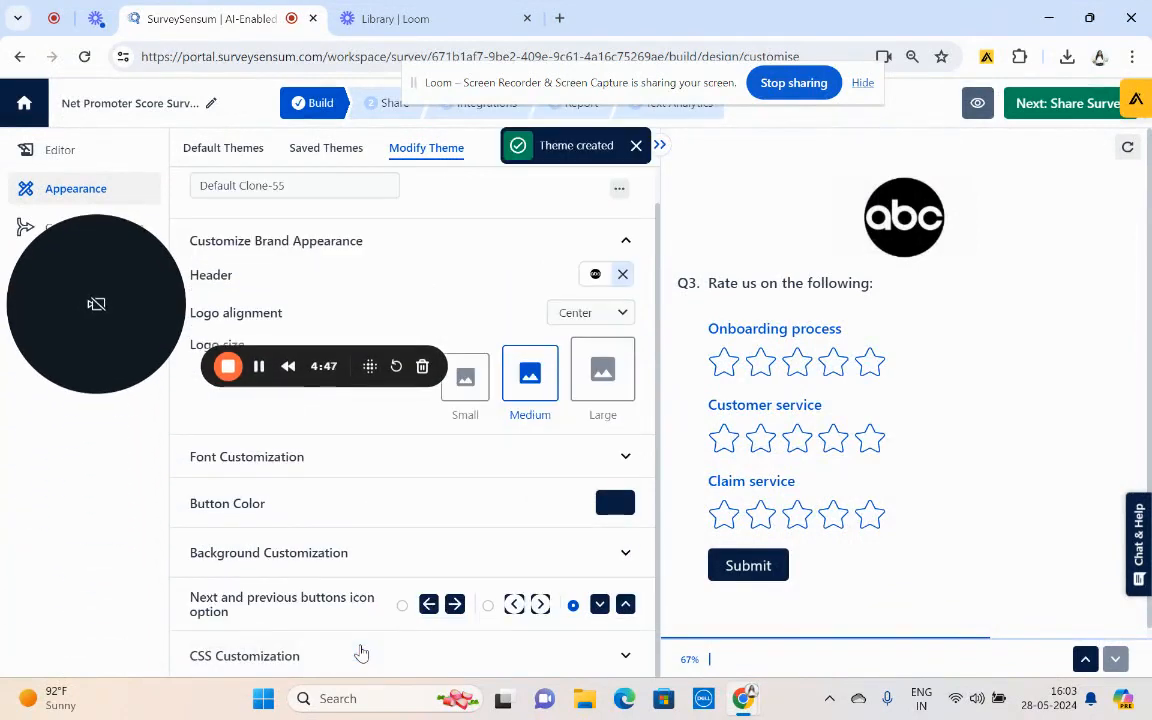
- Add a Long Text question after Q3 reading "I see you have given a low rating for the above attributes, please elaborate and help us improve."
left_click(310, 105)
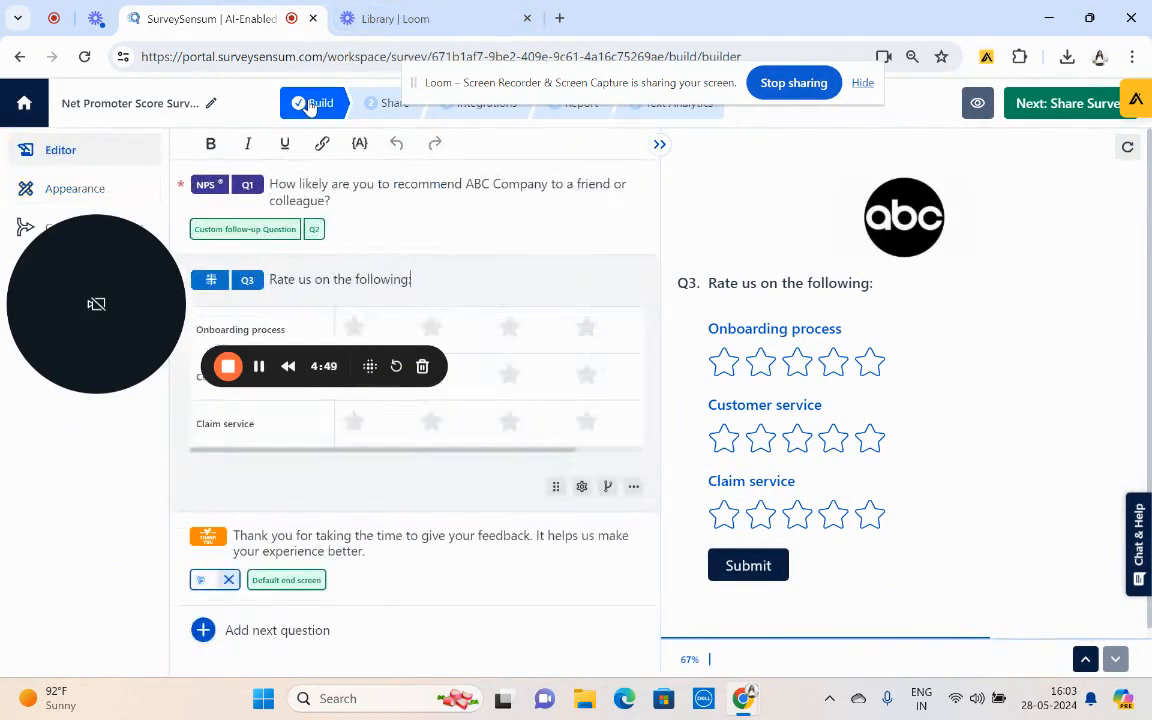
left_click_drag(131, 322, 158, 137)
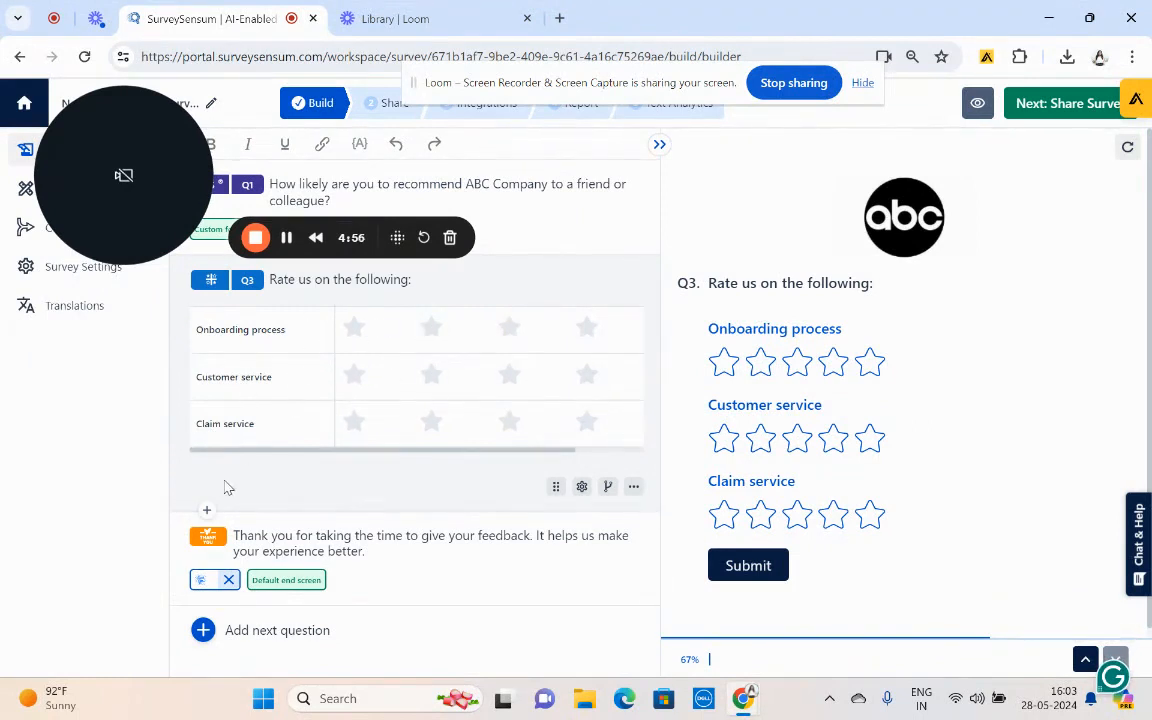
left_click(206, 510)
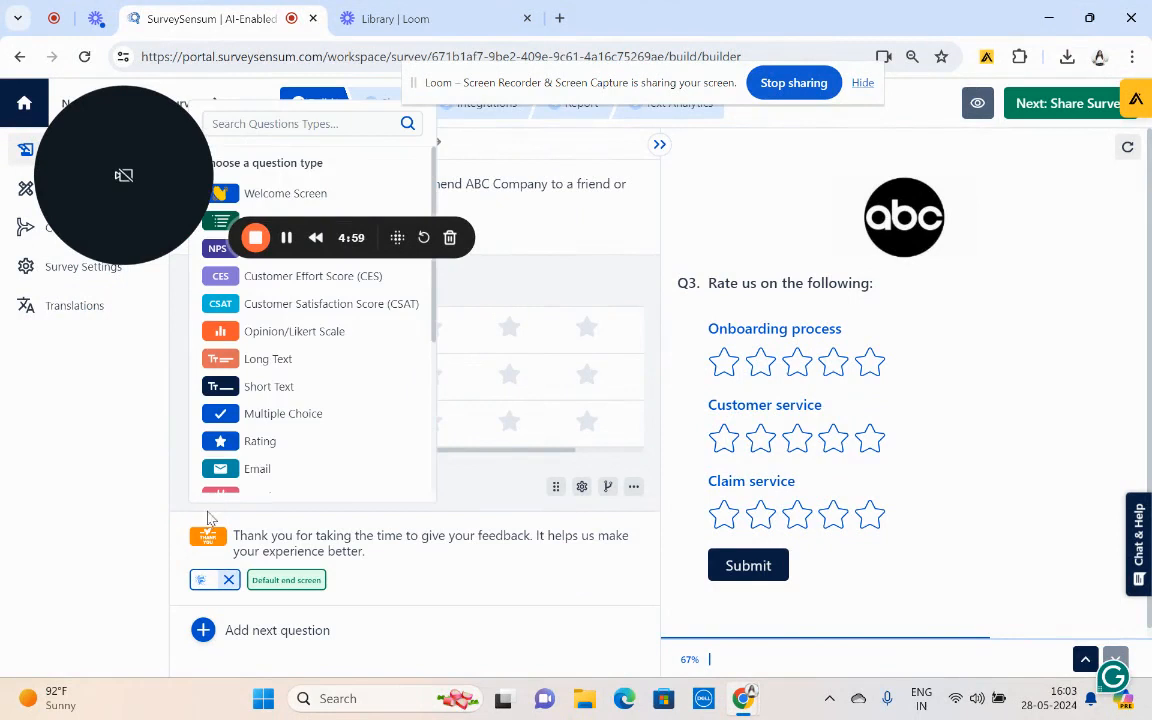
left_click(285, 363)
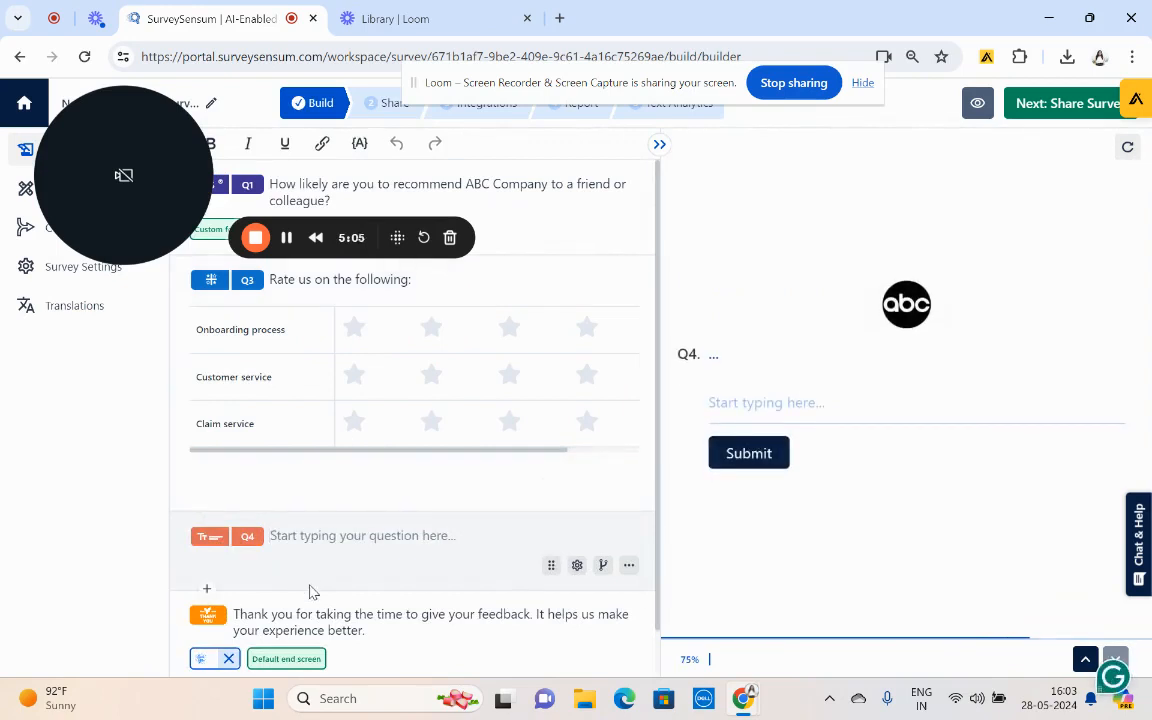
type("I see you")
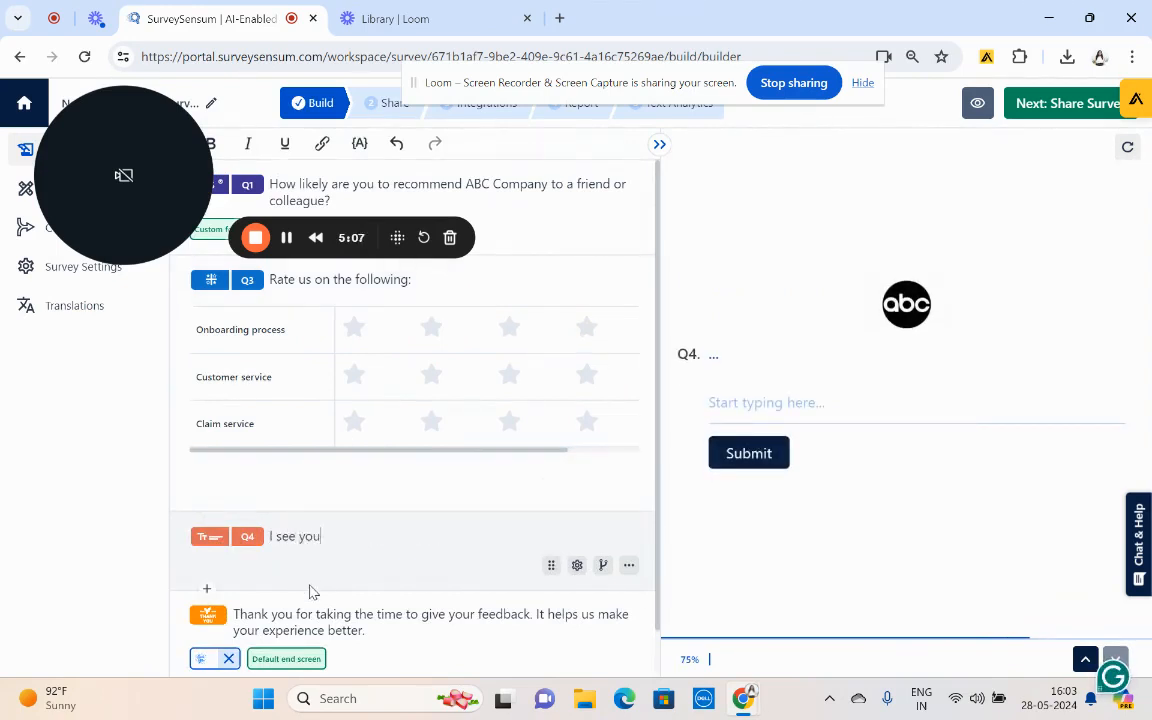
type(" have given a low rating for the above attribute")
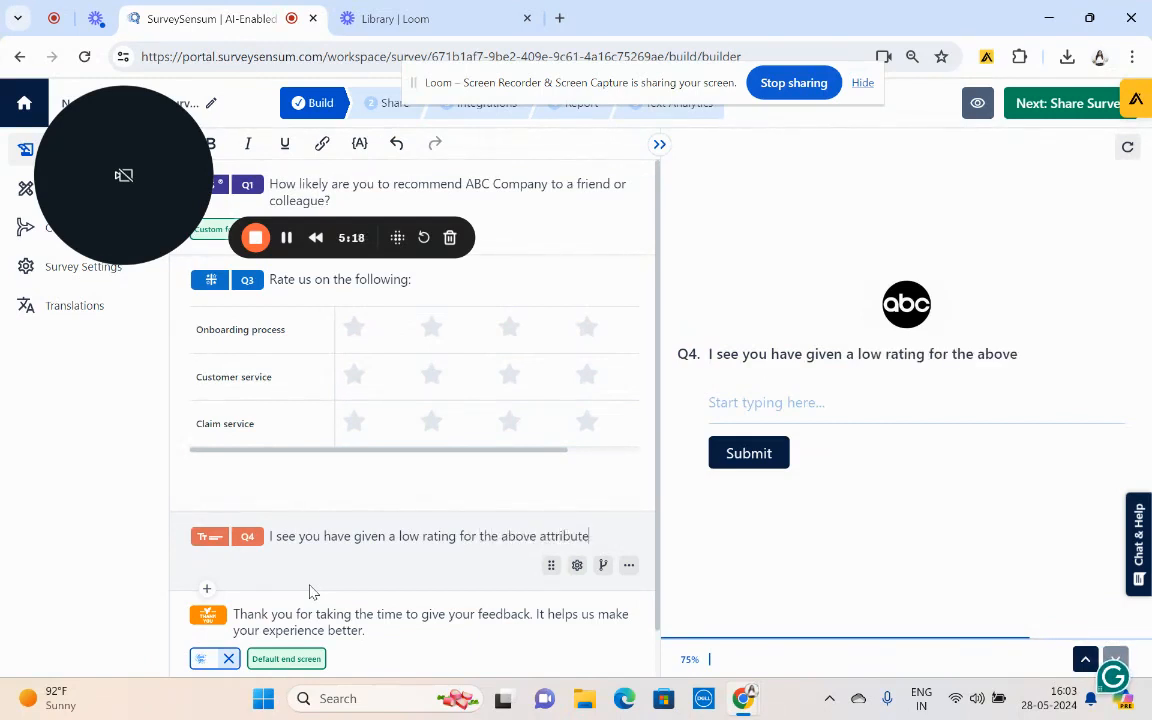
type("e")
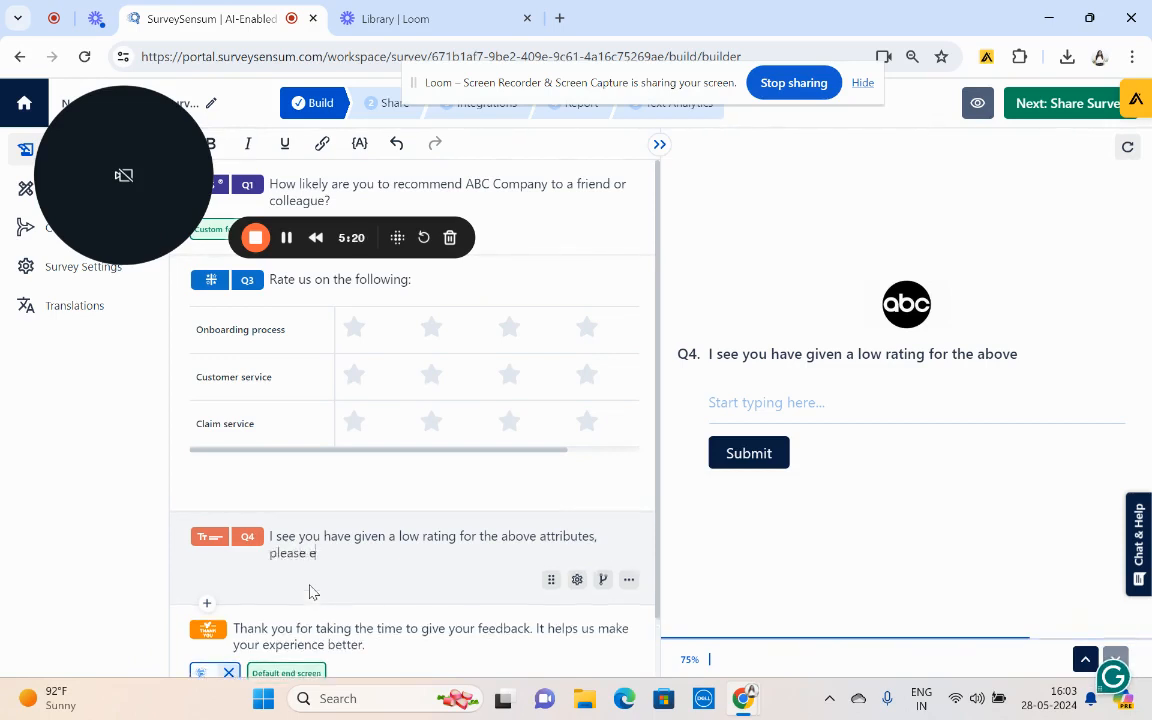
type("laborate and help us improve.")
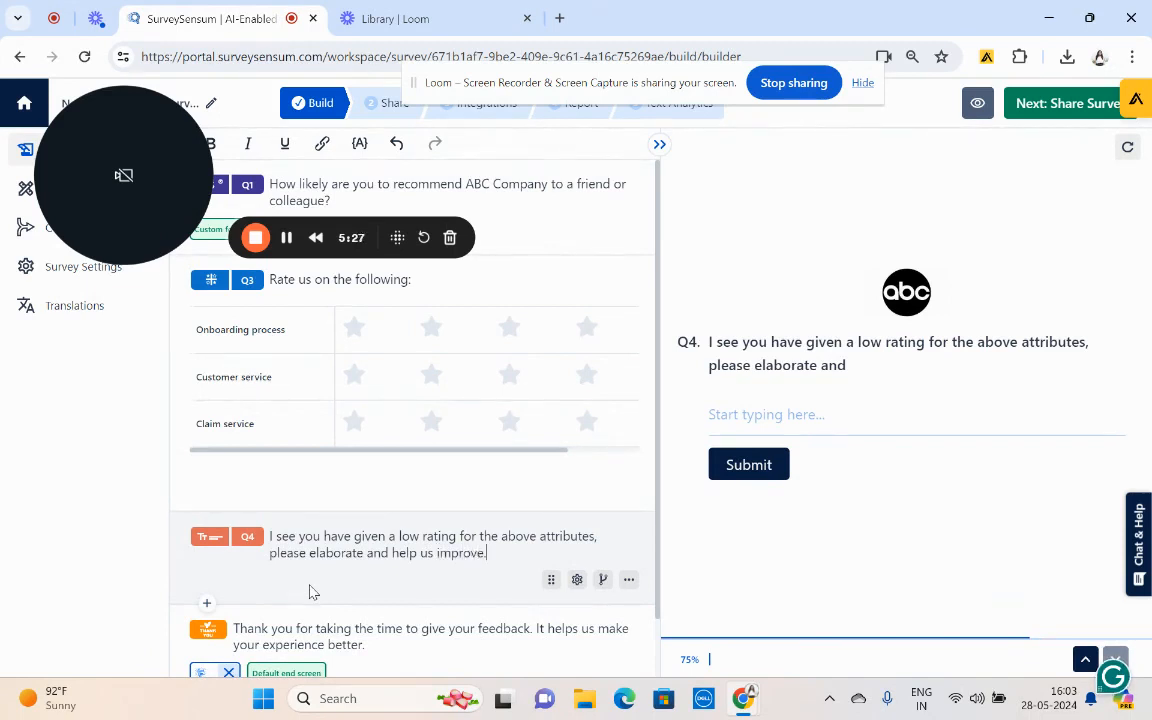
- Add a display logic condition to the Long Text question: Q3's "Onboarding process" response is any of 1 or 2
left_click(603, 581)
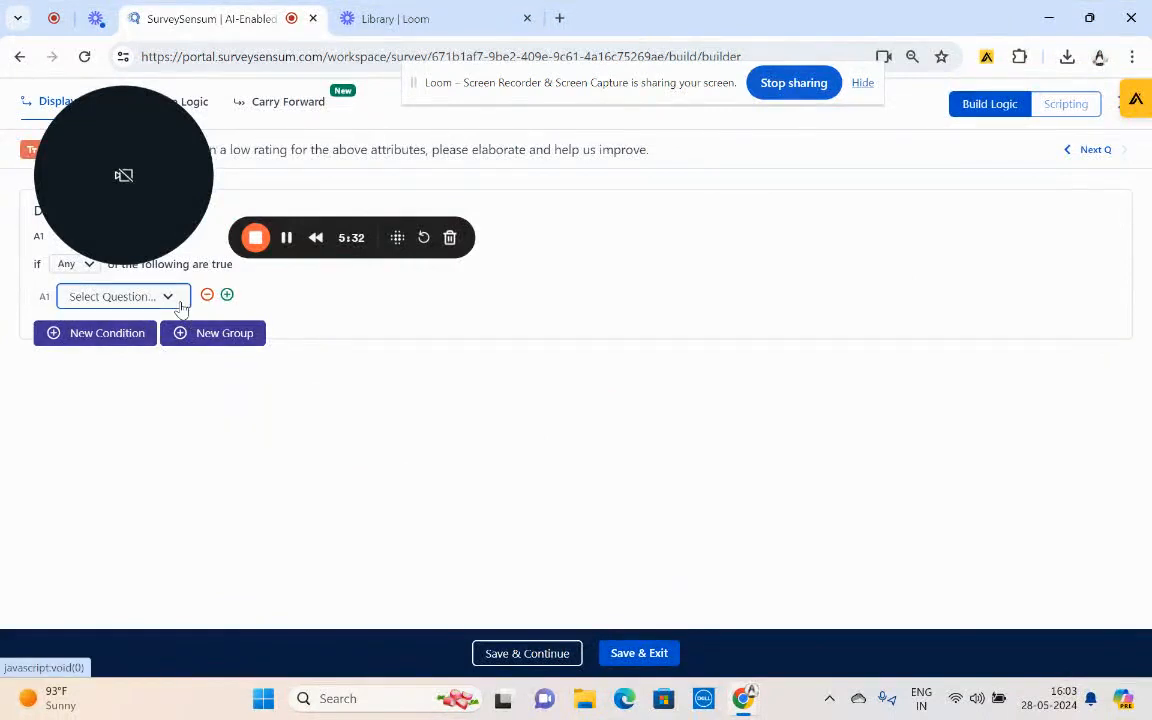
left_click(180, 303)
left_click(155, 332)
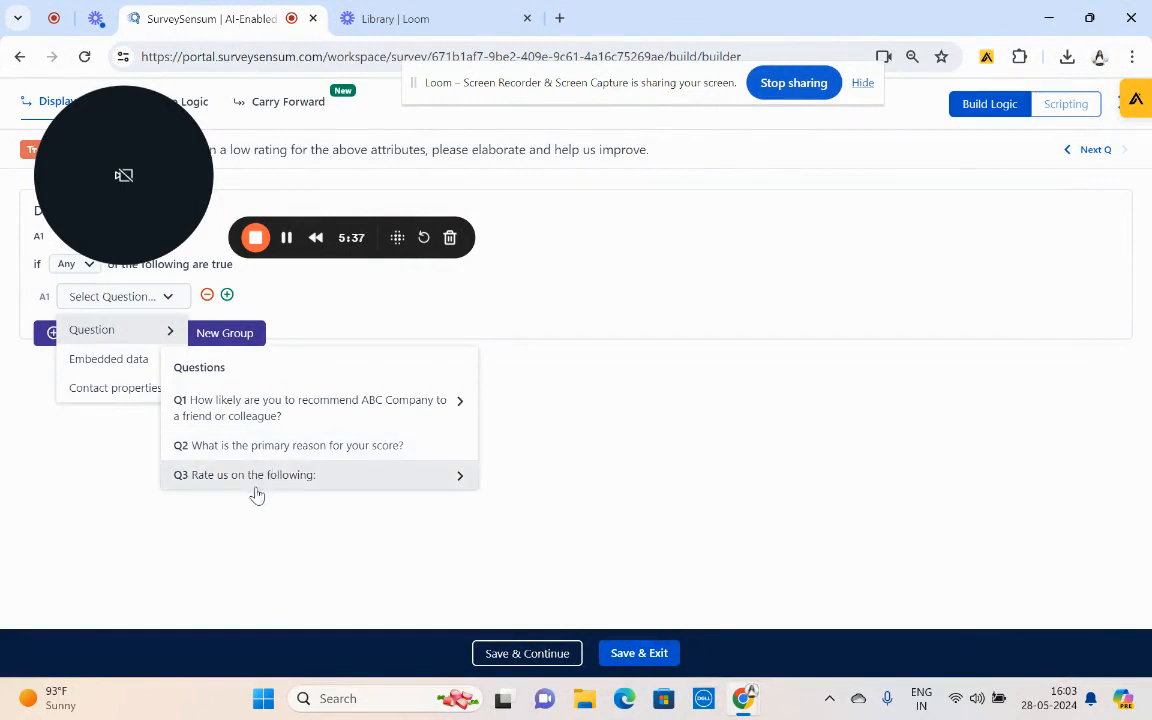
mouse_move(257, 495)
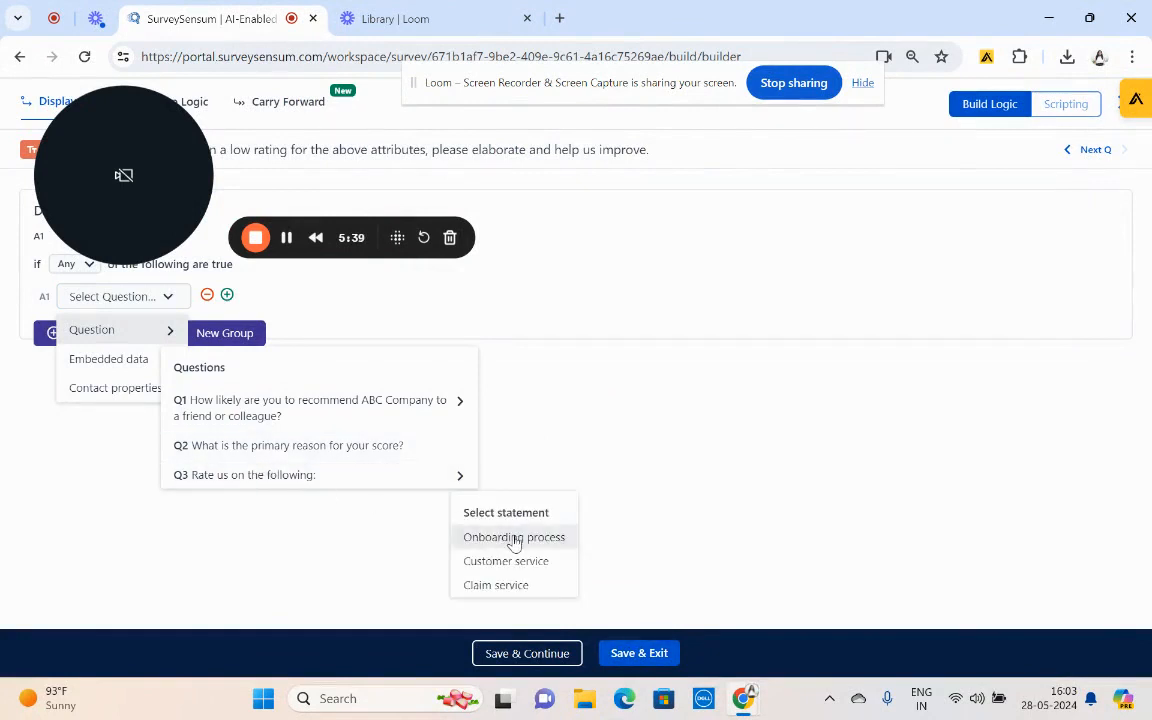
left_click(482, 539)
left_click(376, 297)
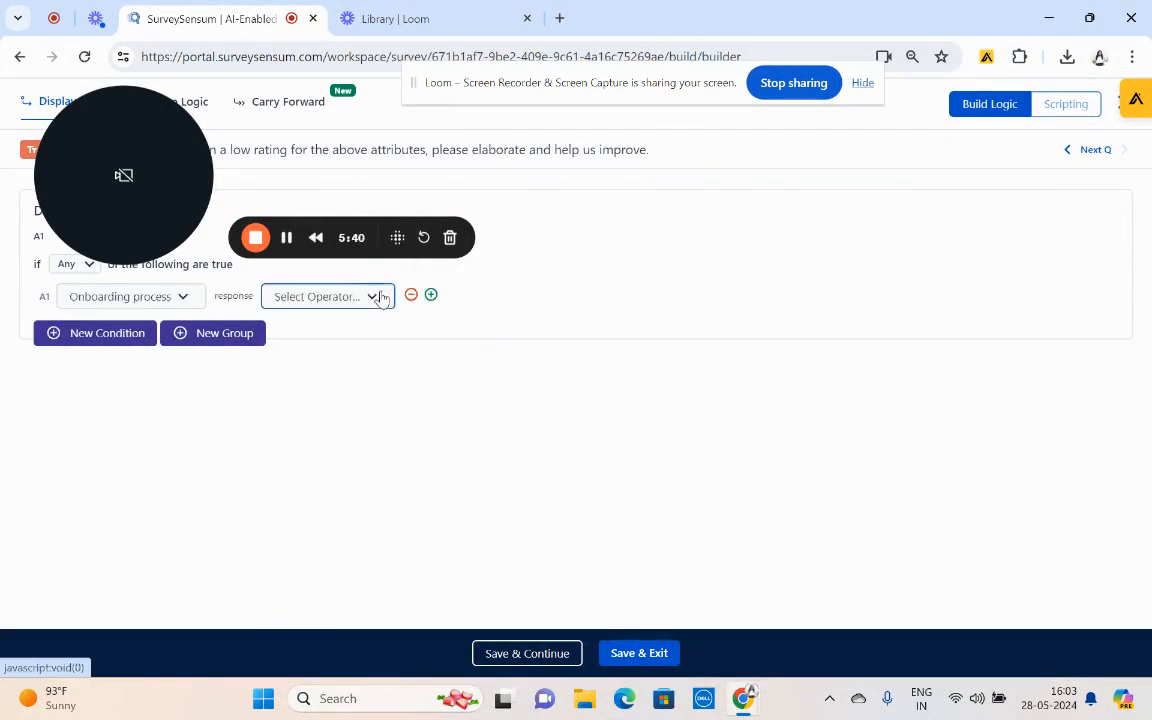
left_click(319, 384)
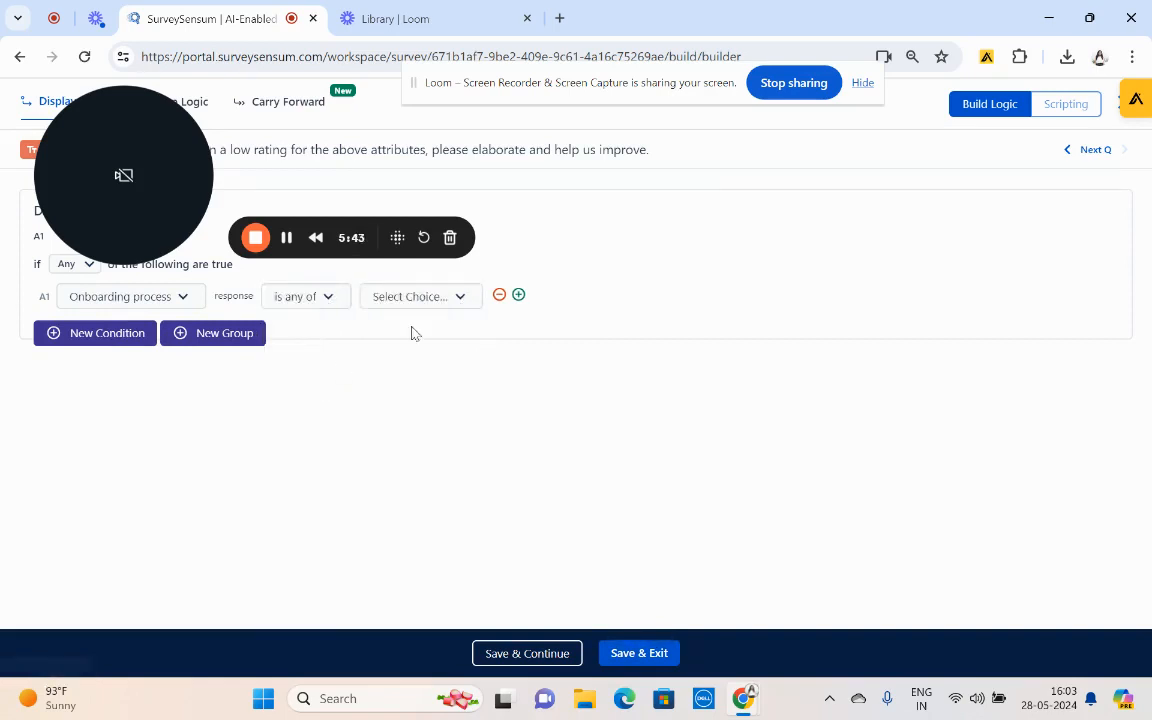
left_click(457, 302)
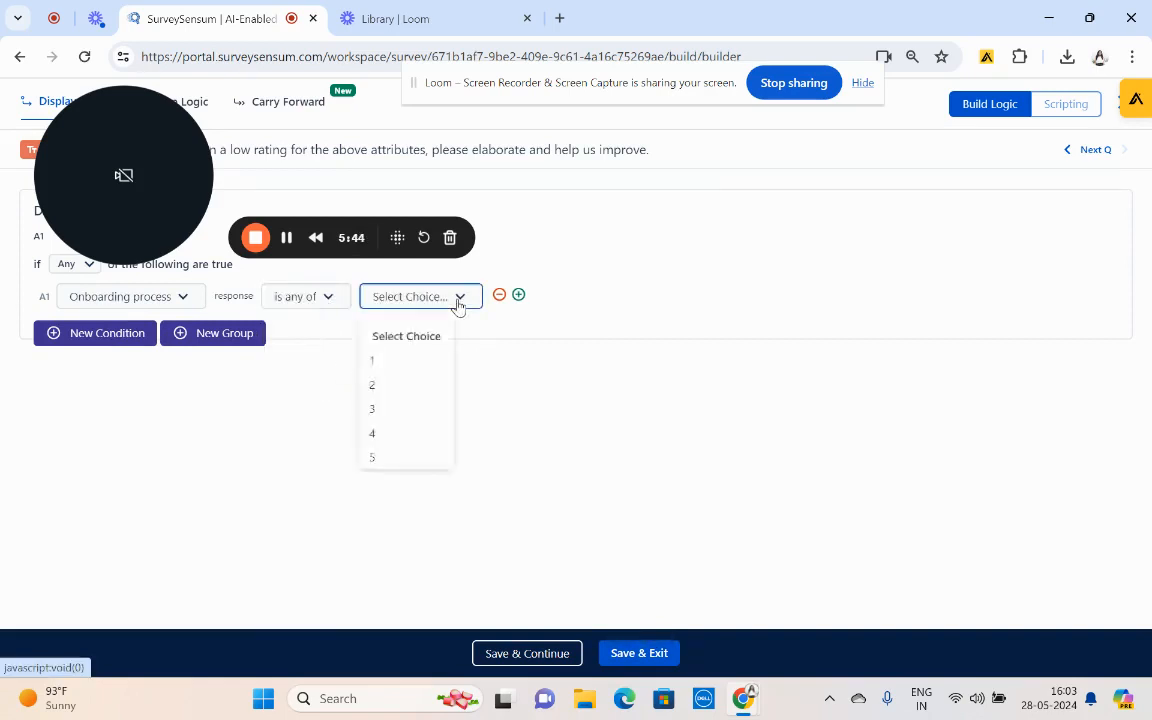
left_click(427, 363)
left_click(387, 381)
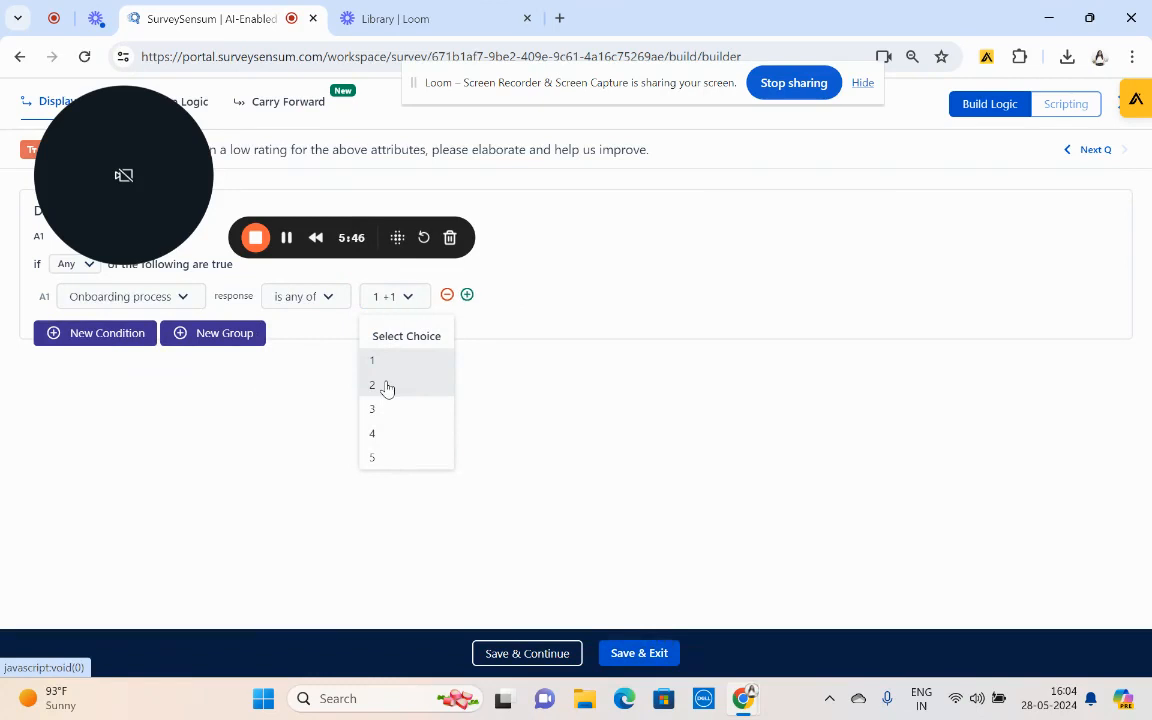
left_click(313, 382)
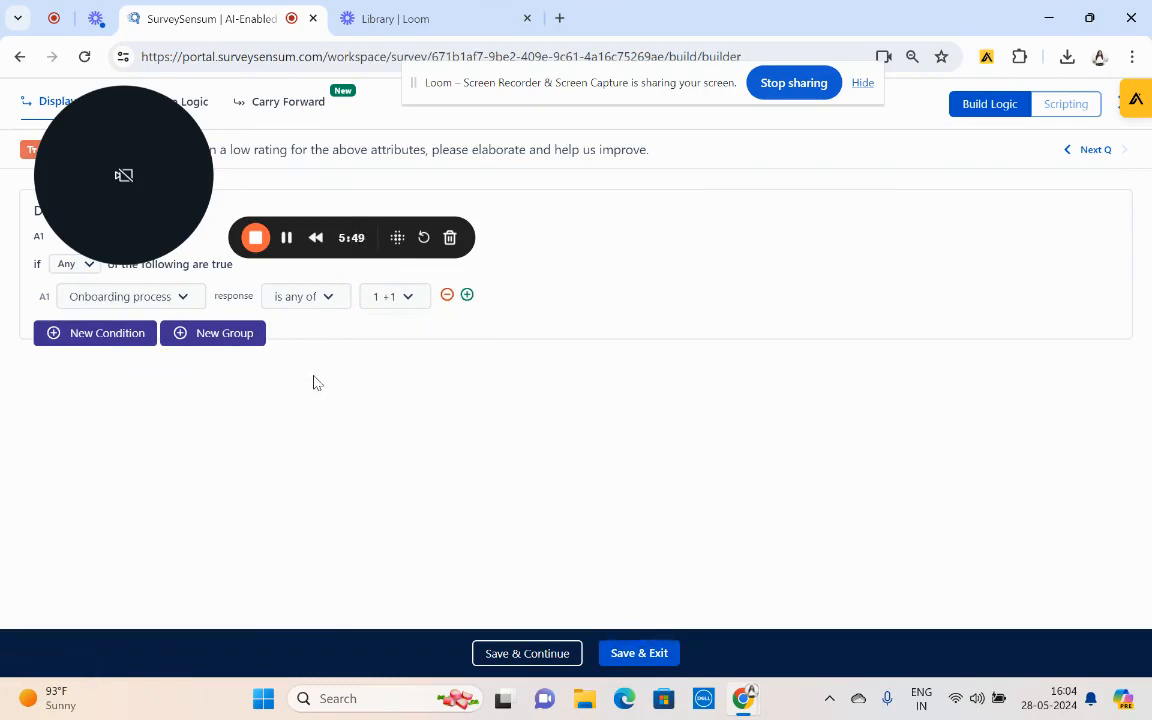
- Add a second display logic condition for Q3's "Customer service" response being any of 1 or 2, and save the logic
left_click(467, 295)
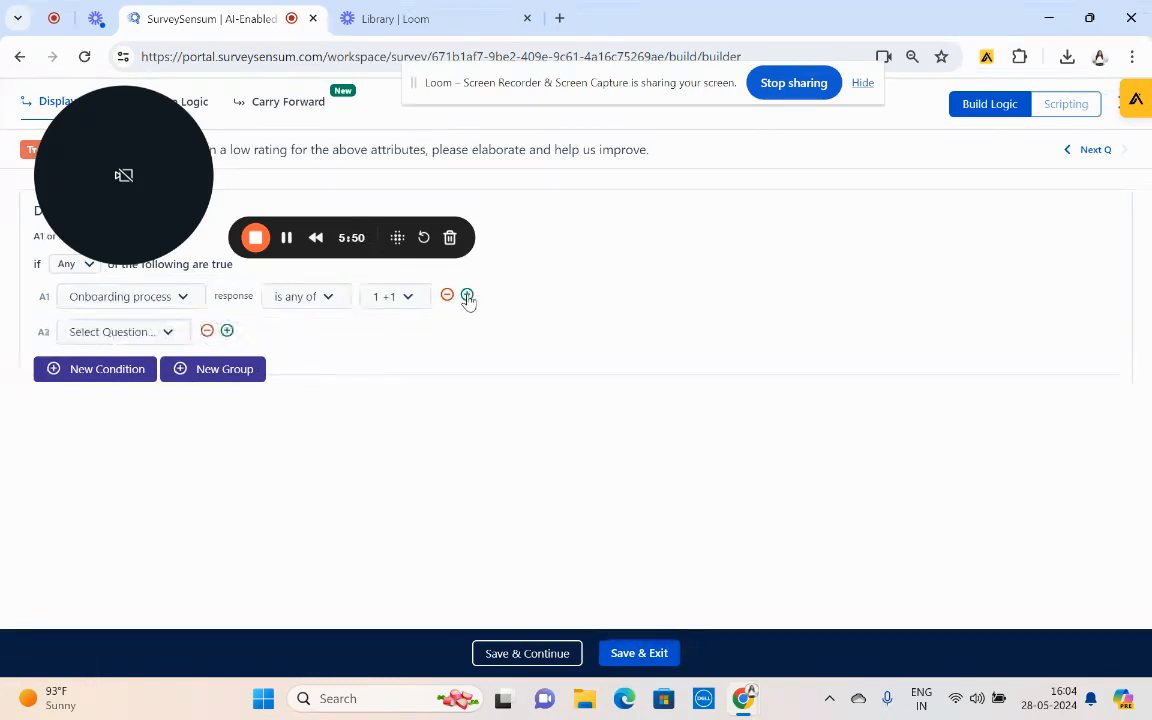
left_click(167, 332)
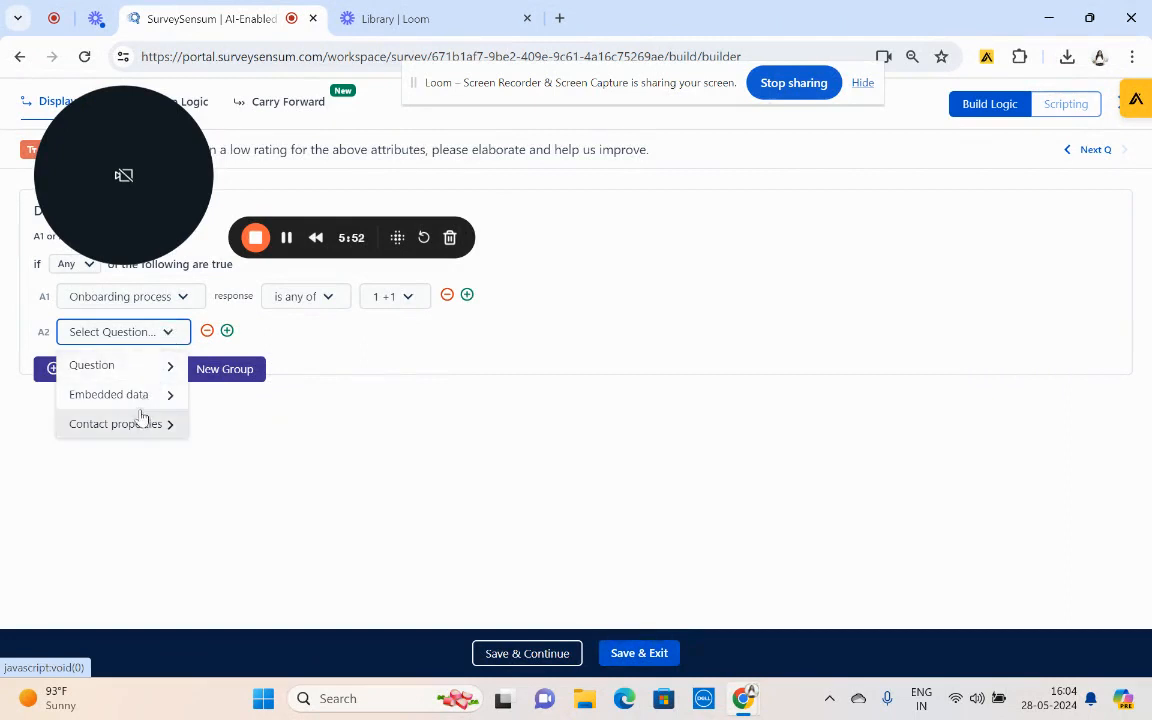
left_click(154, 368)
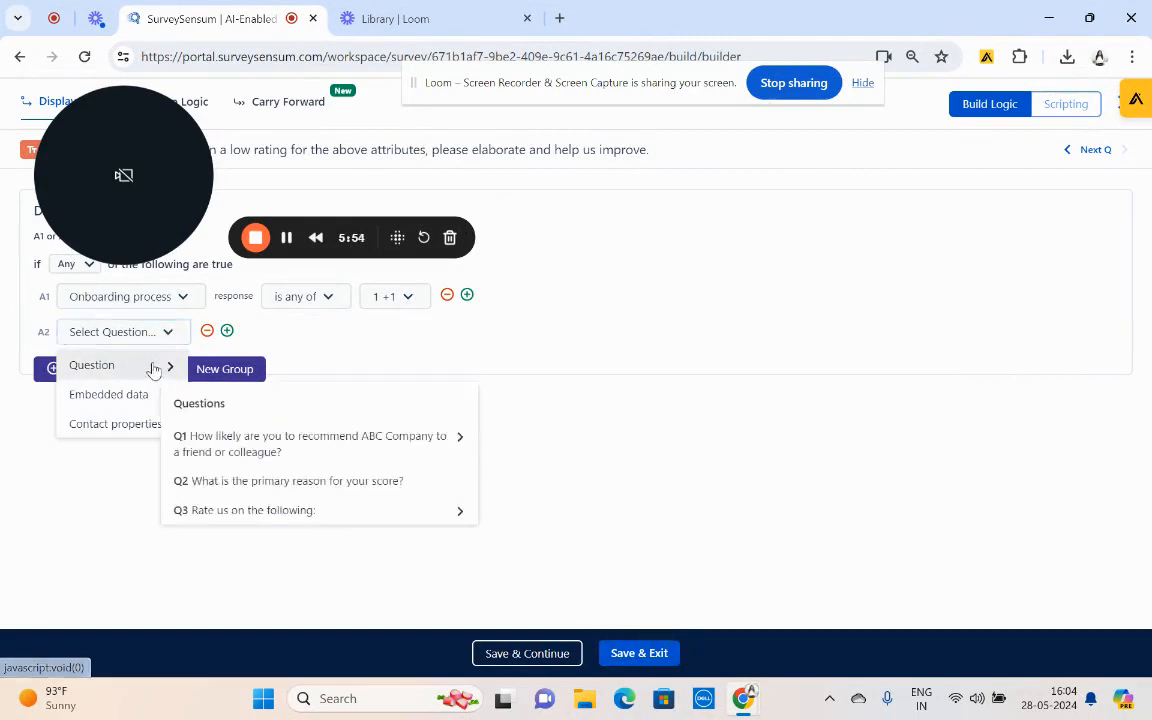
left_click(245, 510)
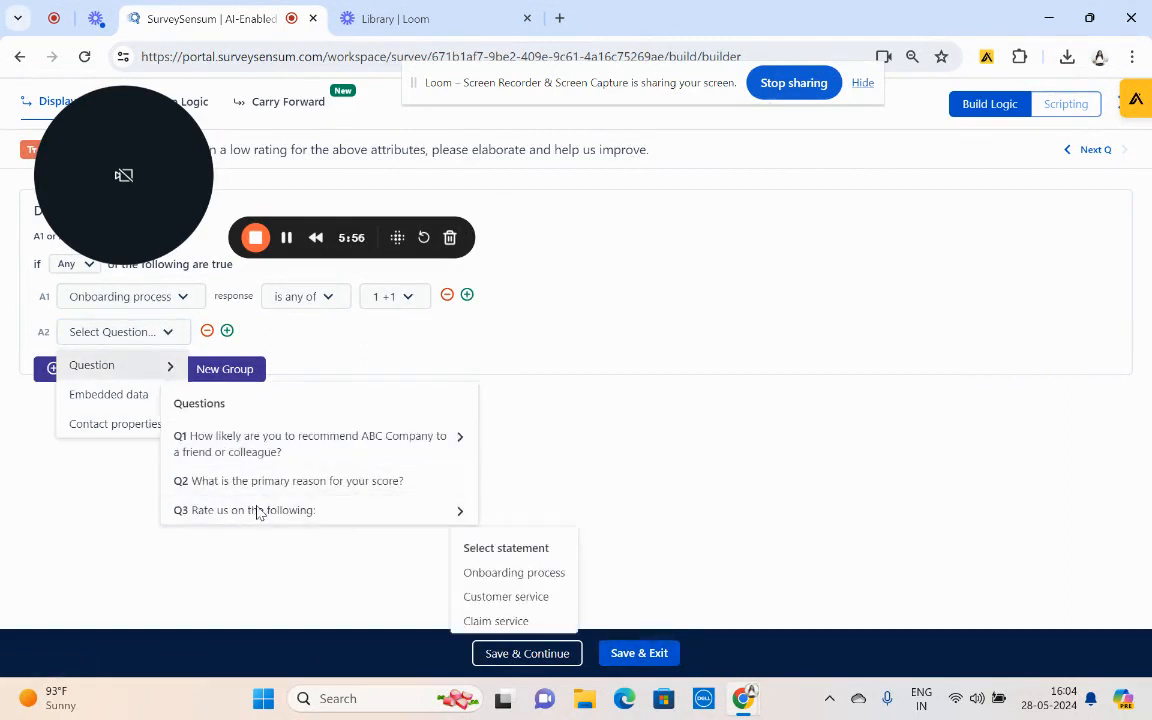
left_click(481, 595)
left_click(354, 333)
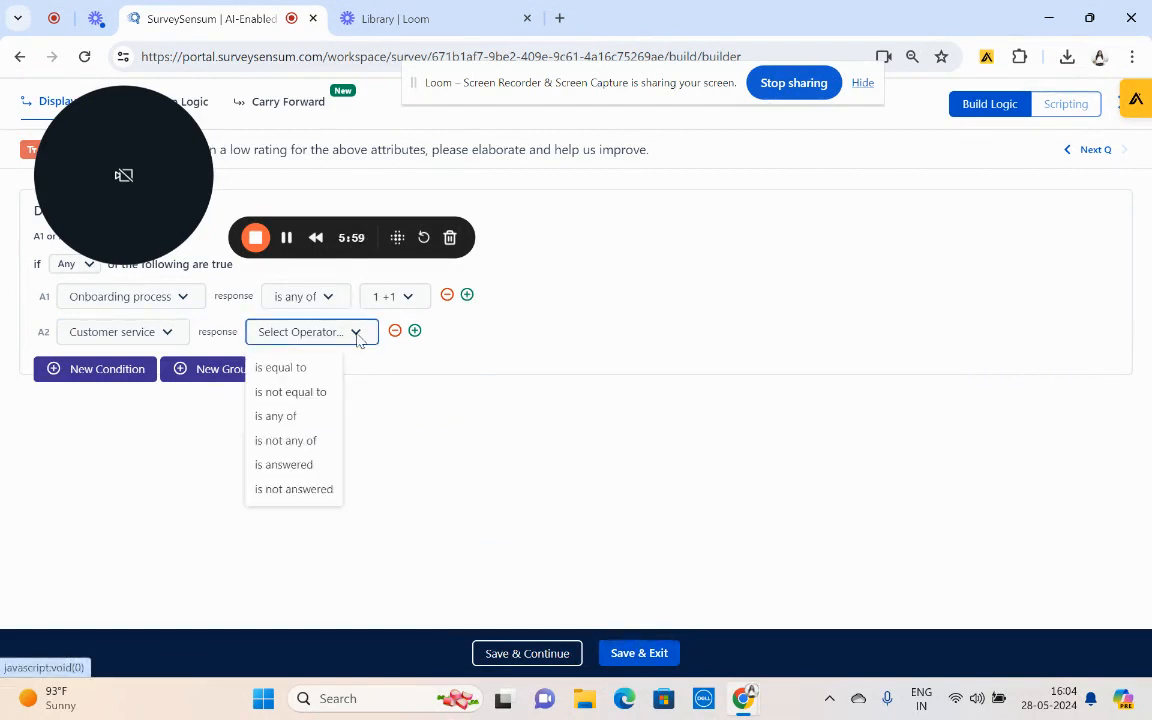
left_click(305, 415)
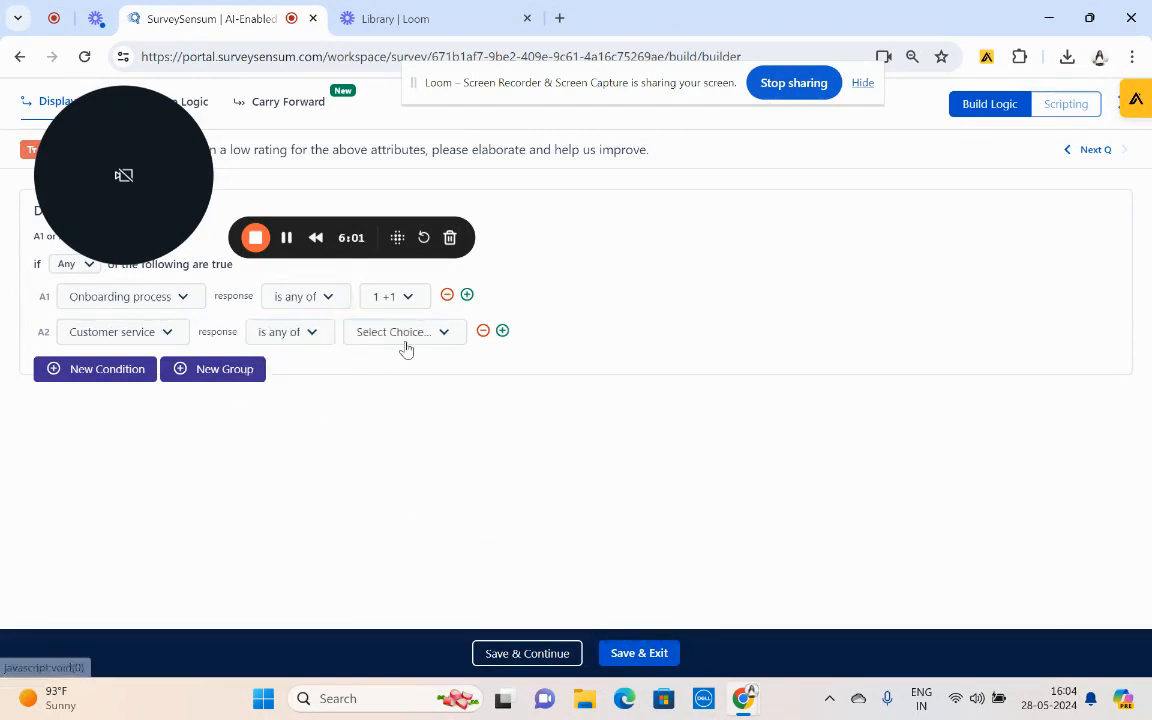
left_click(413, 346)
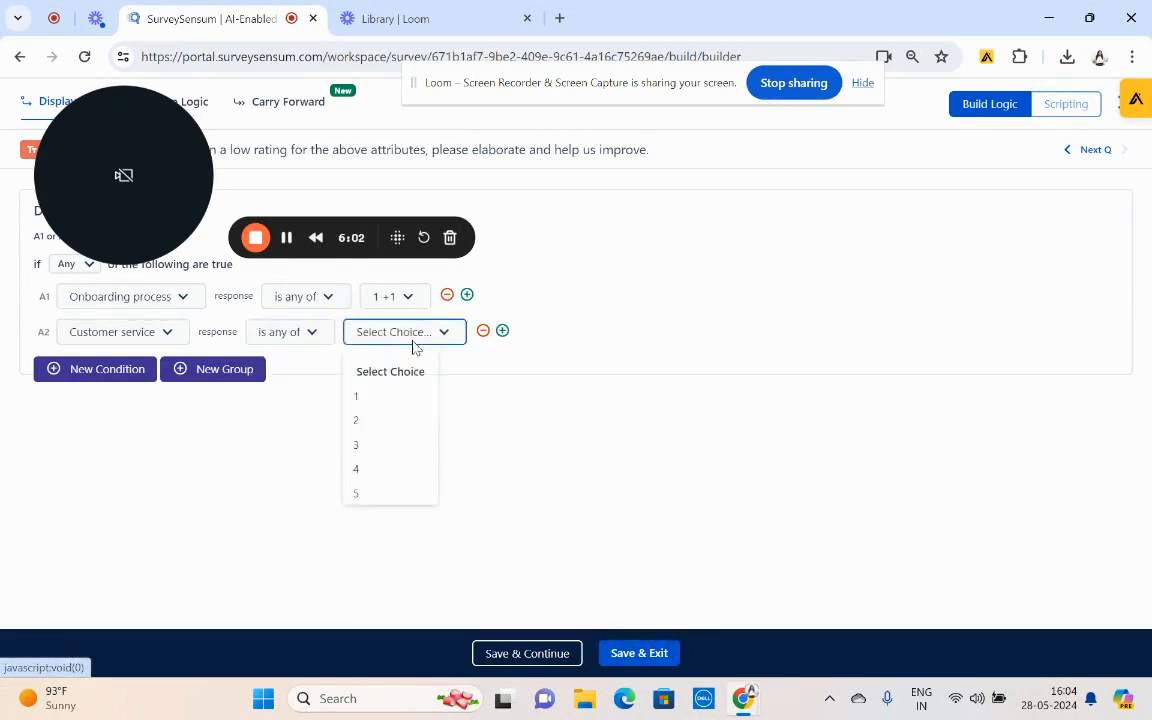
left_click(368, 397)
left_click(357, 419)
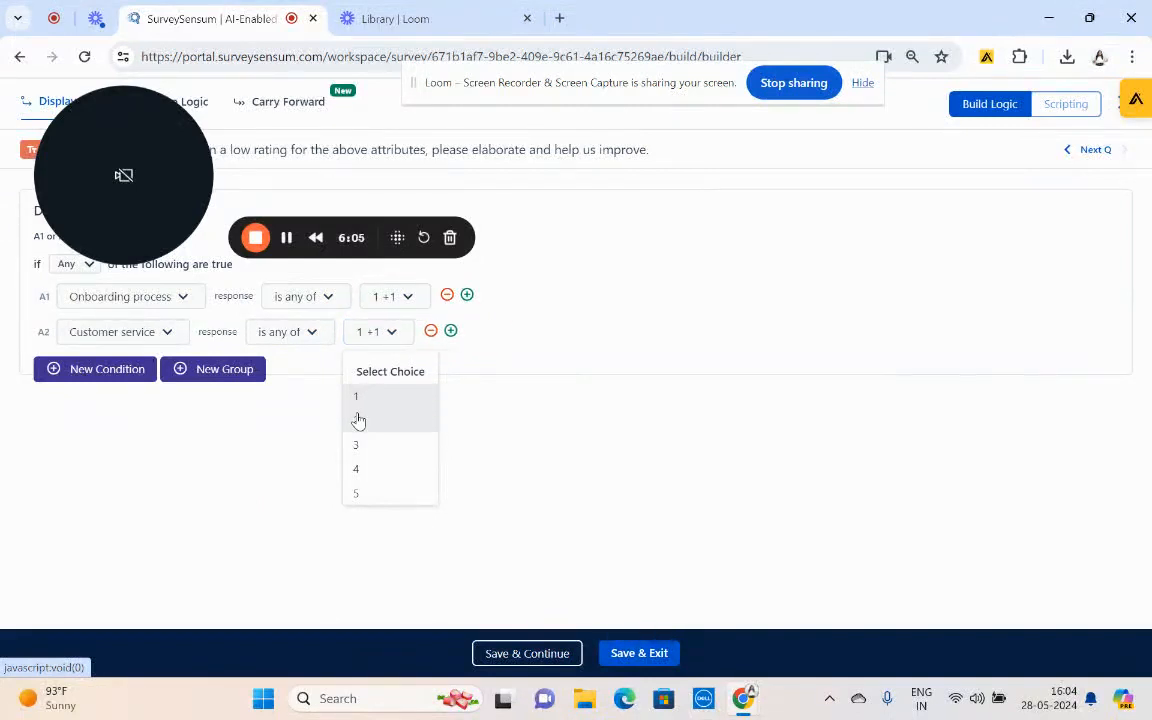
left_click(630, 440)
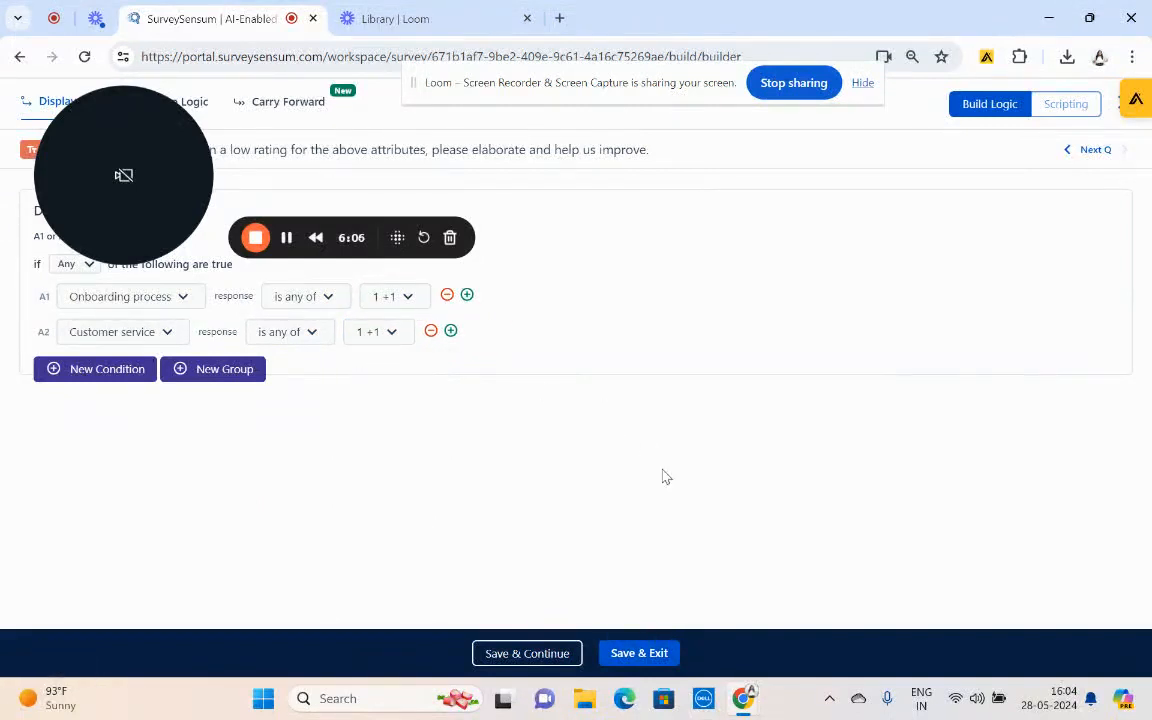
left_click(648, 656)
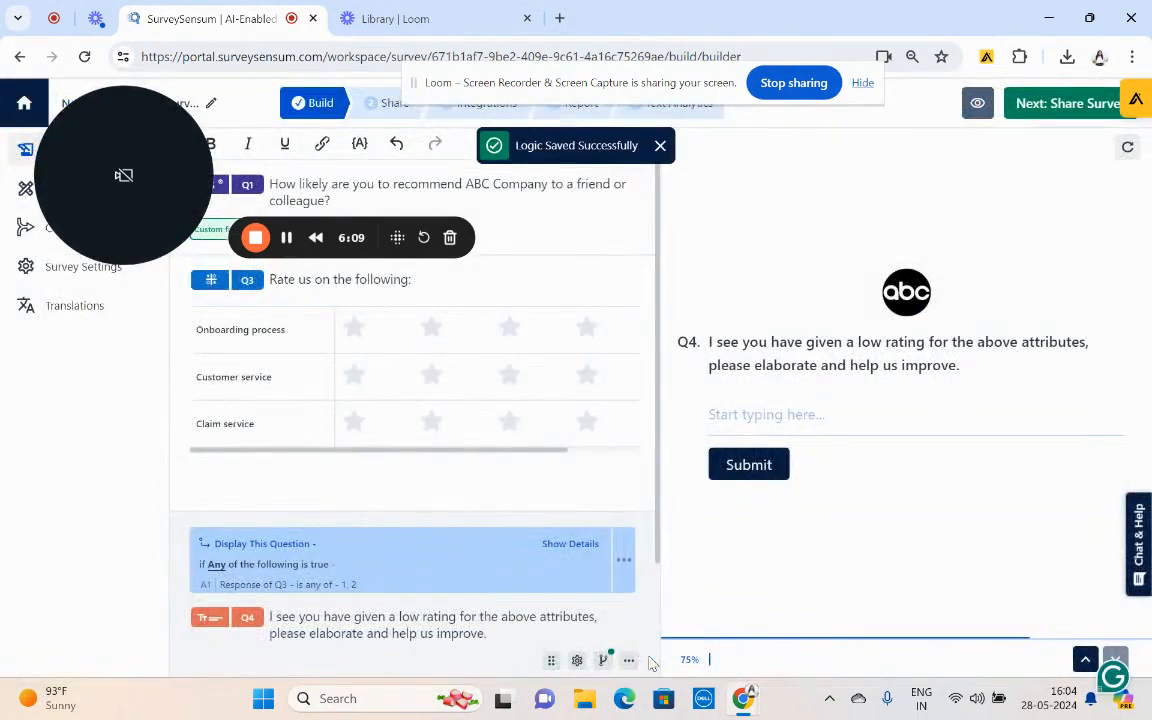
- Start an email campaign for sharing the survey and apply the Embedded Email template to its message
left_click(383, 110)
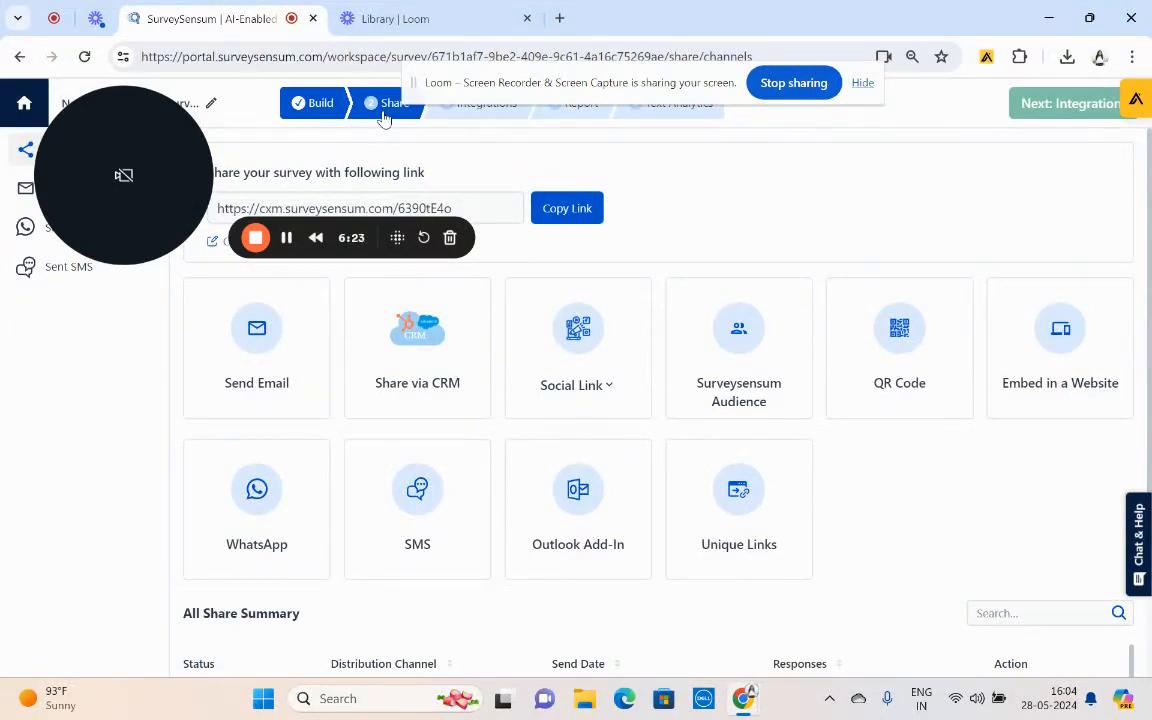
left_click(281, 344)
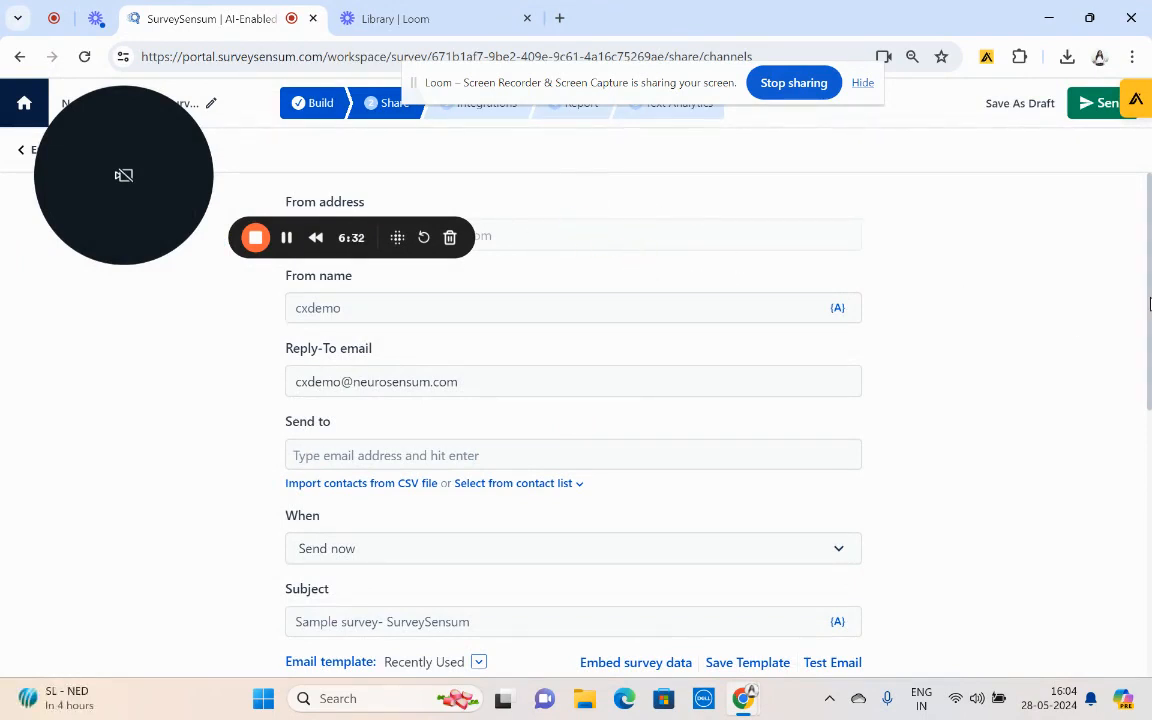
scroll(1150, 304, "down", 4)
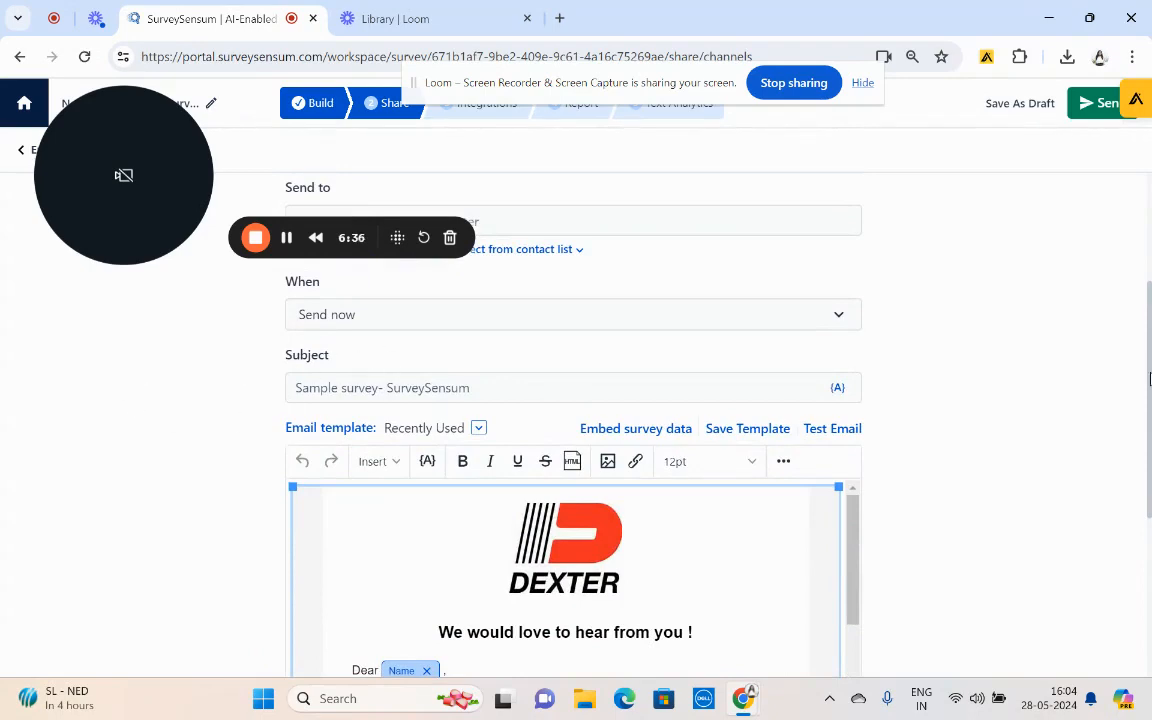
scroll(1150, 378, "down", 3)
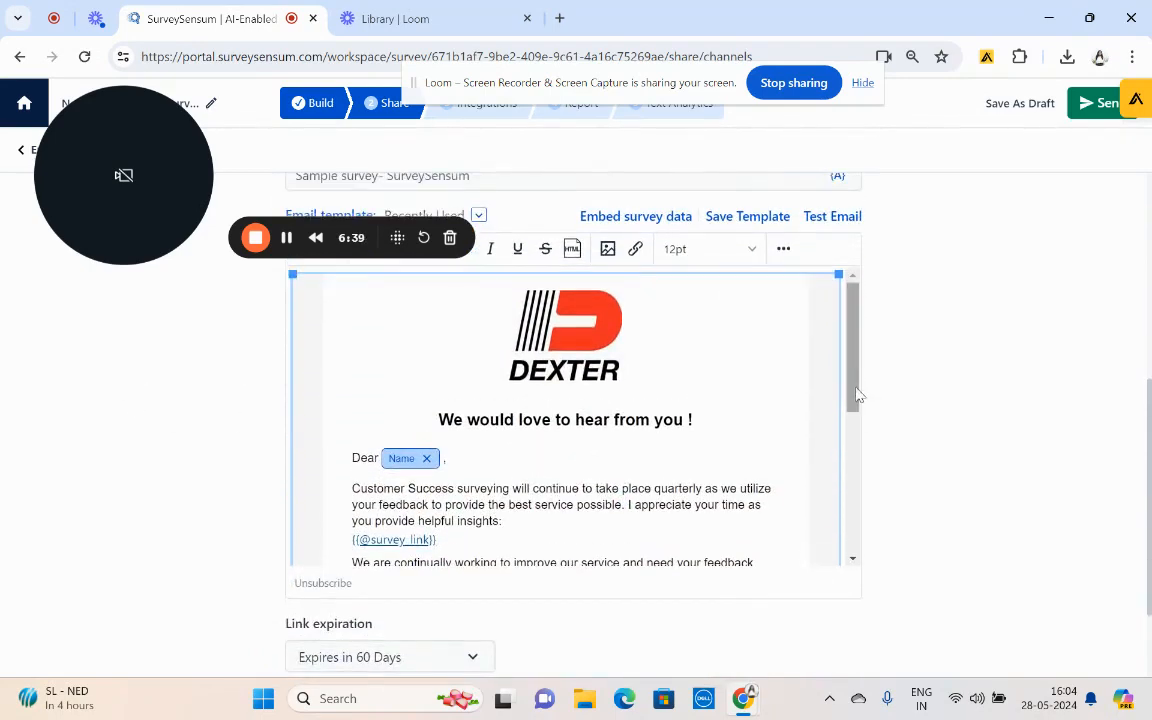
mouse_move(856, 395)
left_mouse_down()
mouse_move(866, 545)
mouse_move(852, 383)
left_mouse_up()
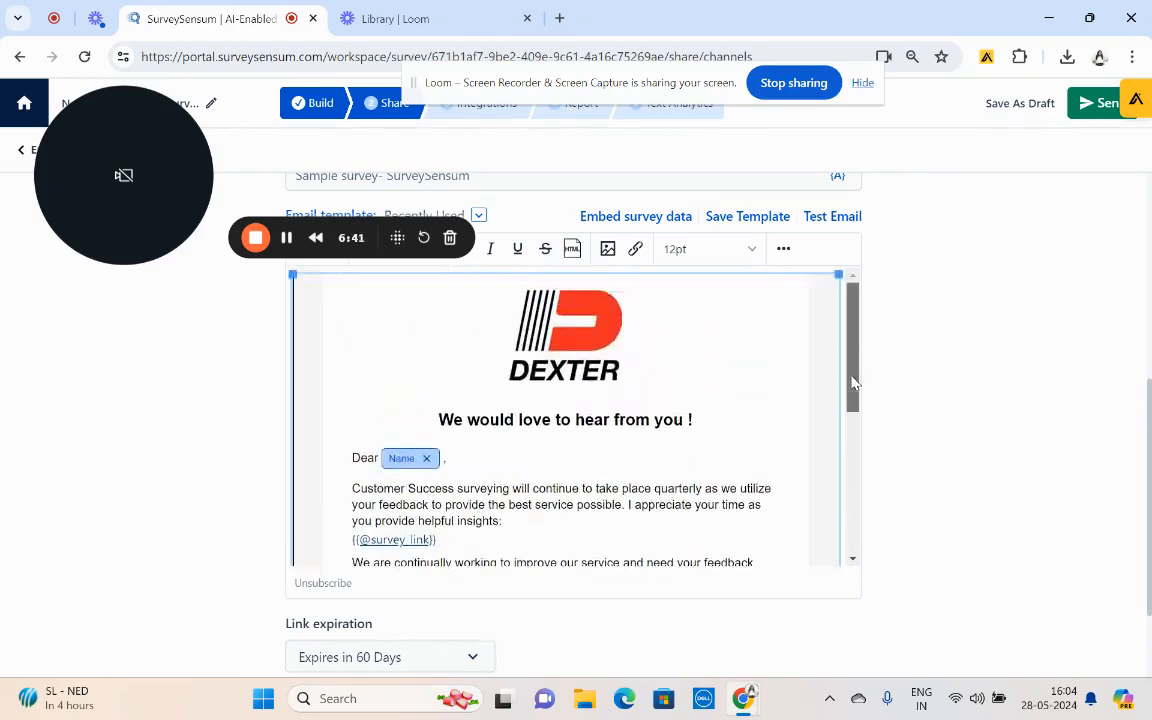
left_click(479, 216)
left_click(483, 344)
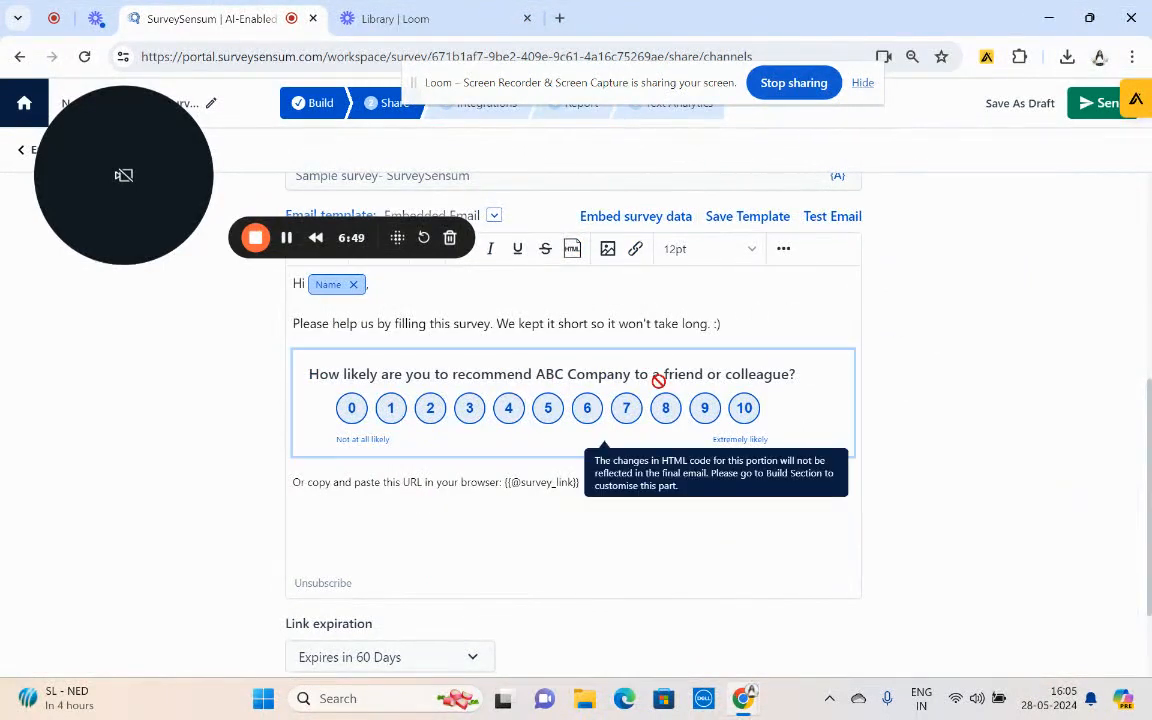
- Import the campaign's contacts from the CSV file "Sample (6)" in the Downloads folder
left_click_drag(1149, 421, 1137, 234)
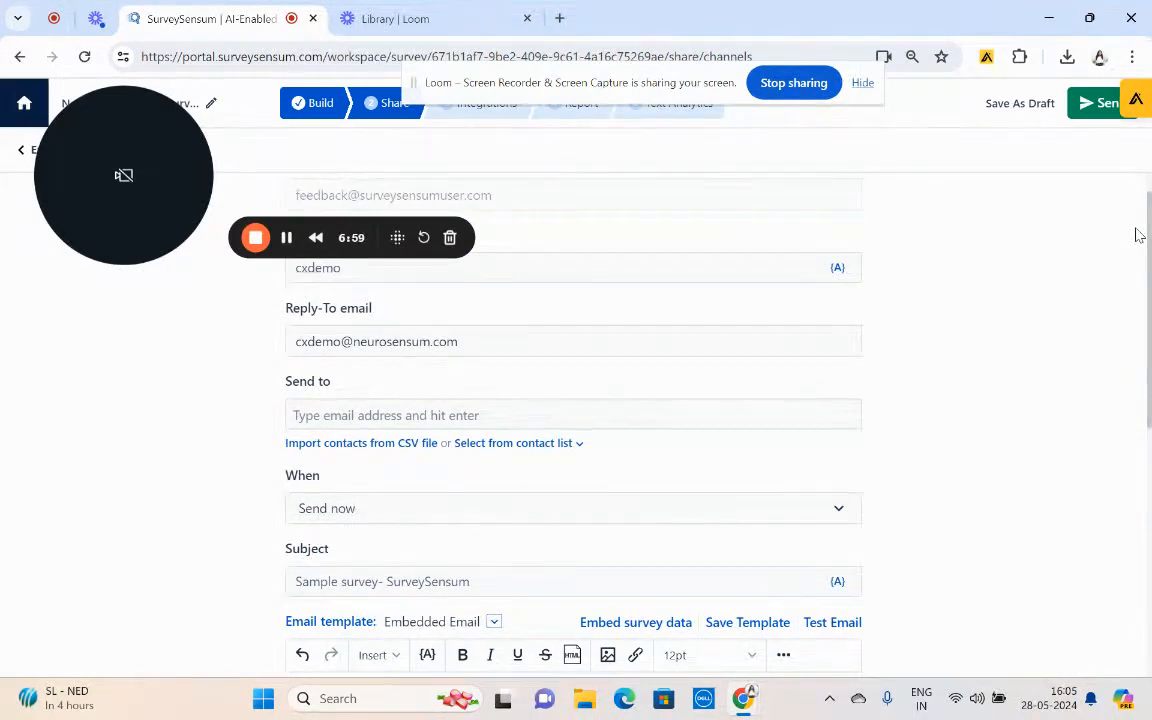
left_click(379, 447)
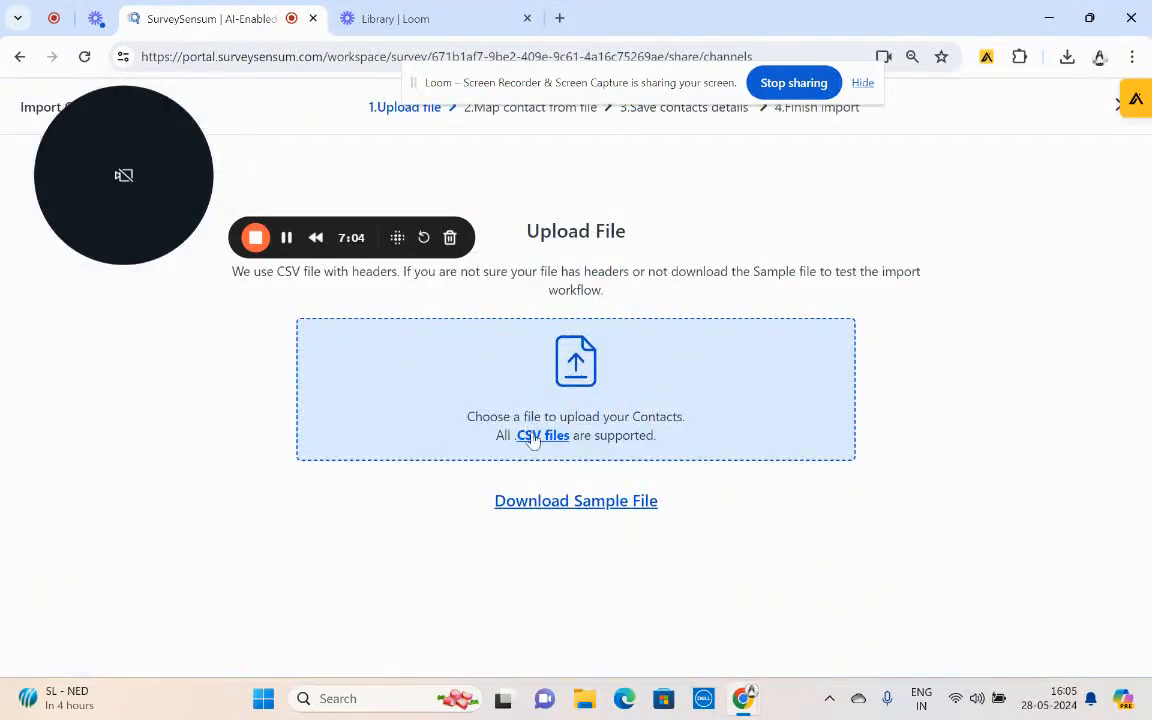
left_click(534, 441)
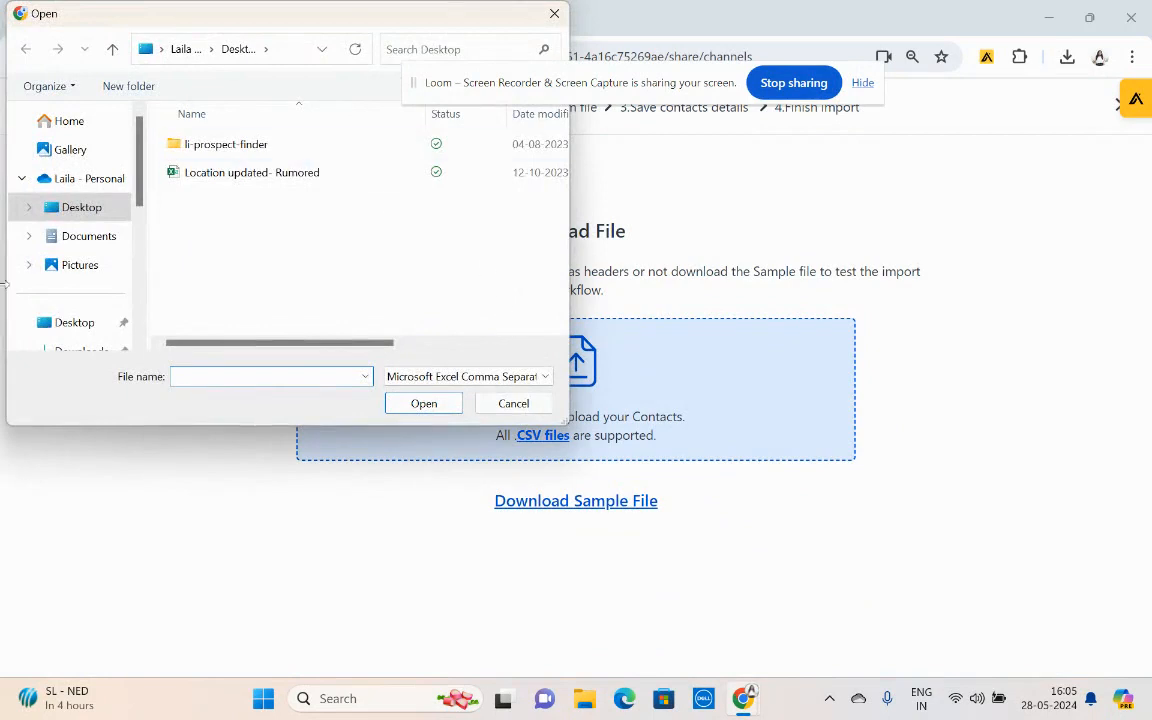
left_click(80, 345)
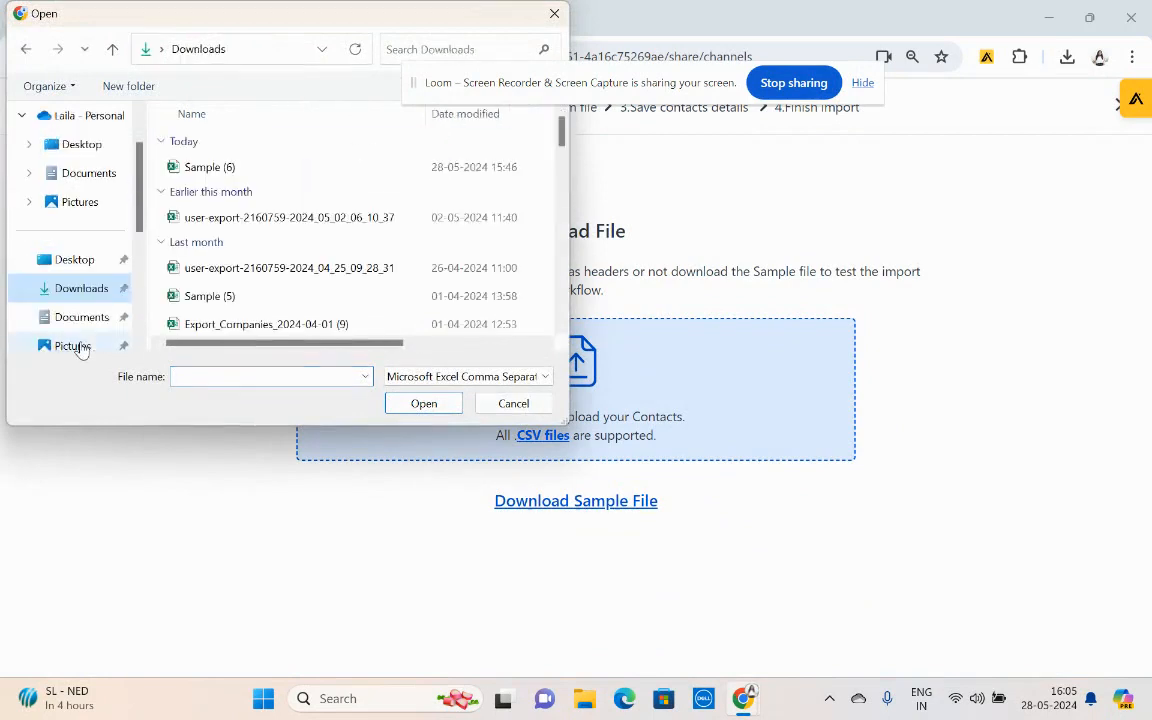
left_click(236, 168)
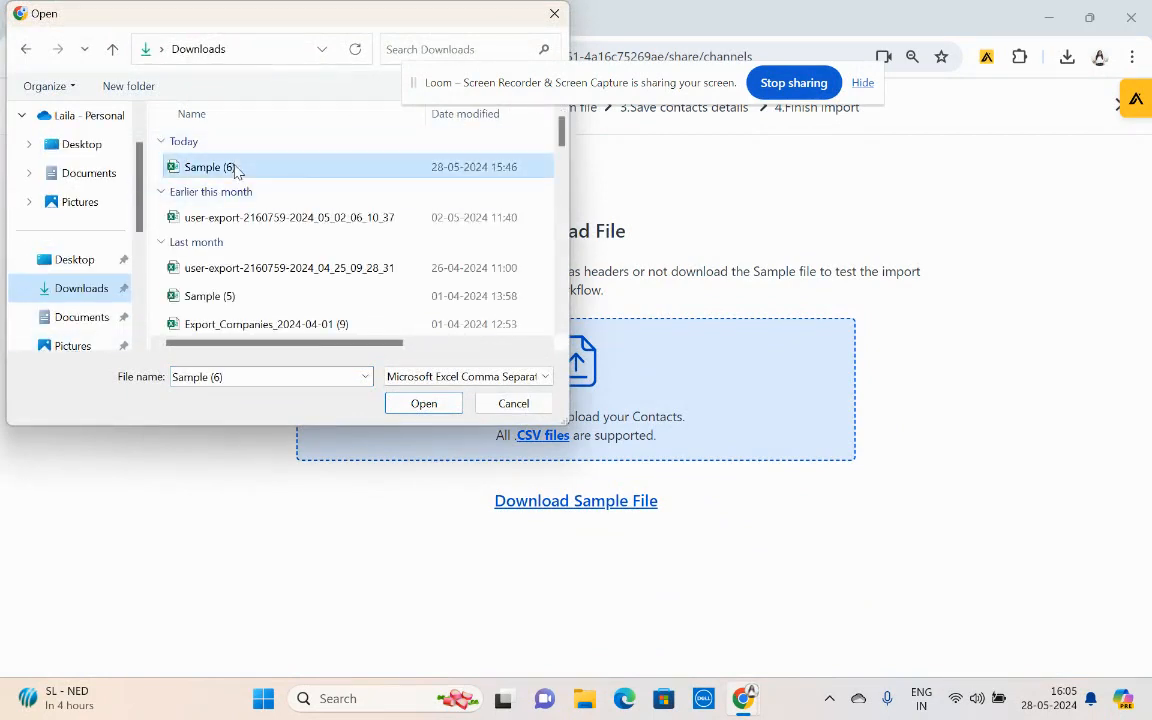
left_click(424, 403)
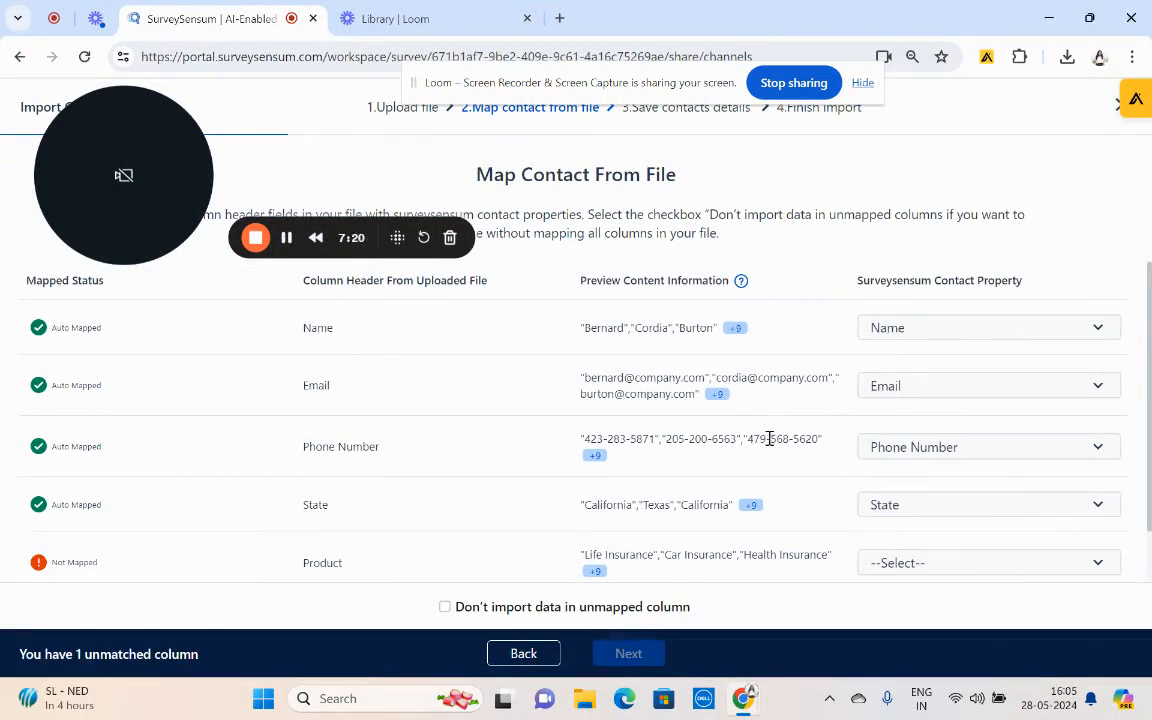
- Map the file's Product column to the "Product 1" contact property and proceed to the contact saving details
left_click(896, 564)
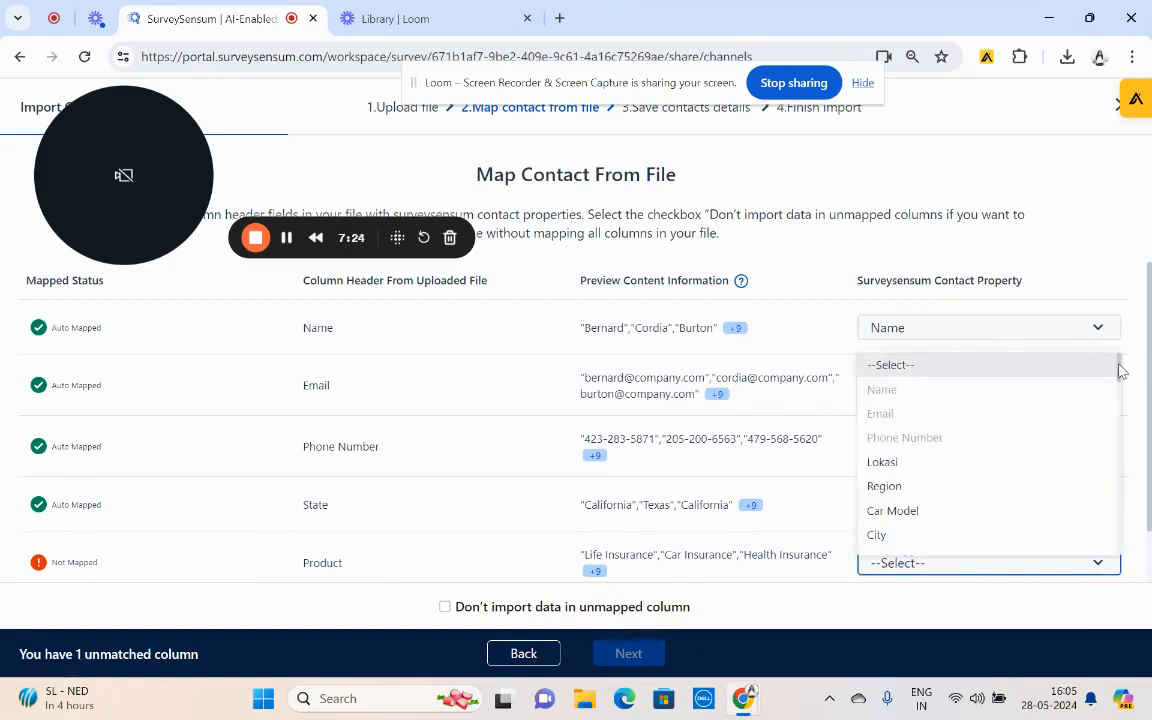
left_click_drag(1121, 375, 1121, 410)
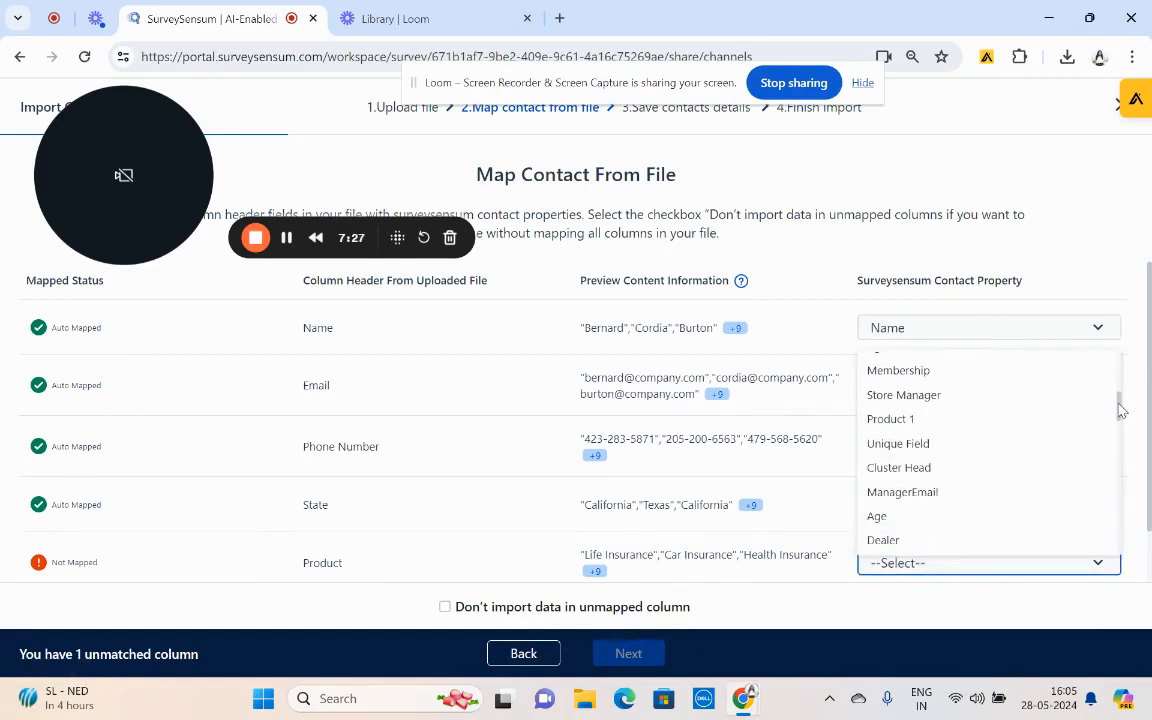
left_click(914, 420)
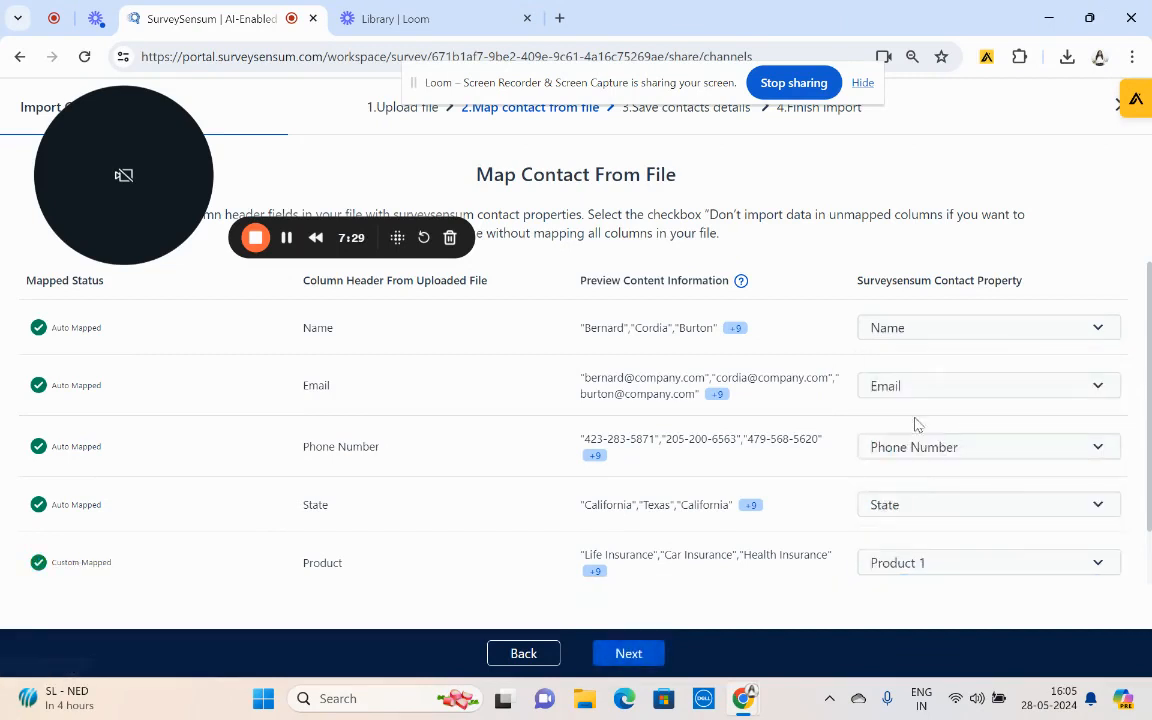
left_click(627, 653)
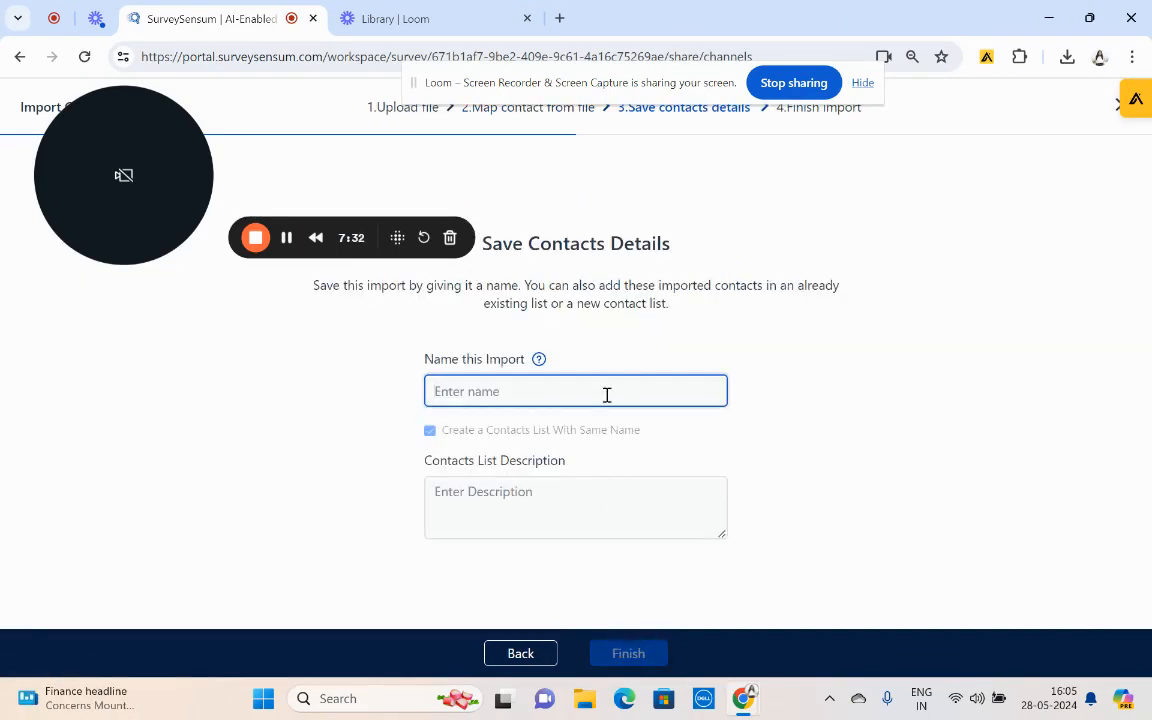
- Name the contact import "Sample upload for ABC" and finish it
type("Sam")
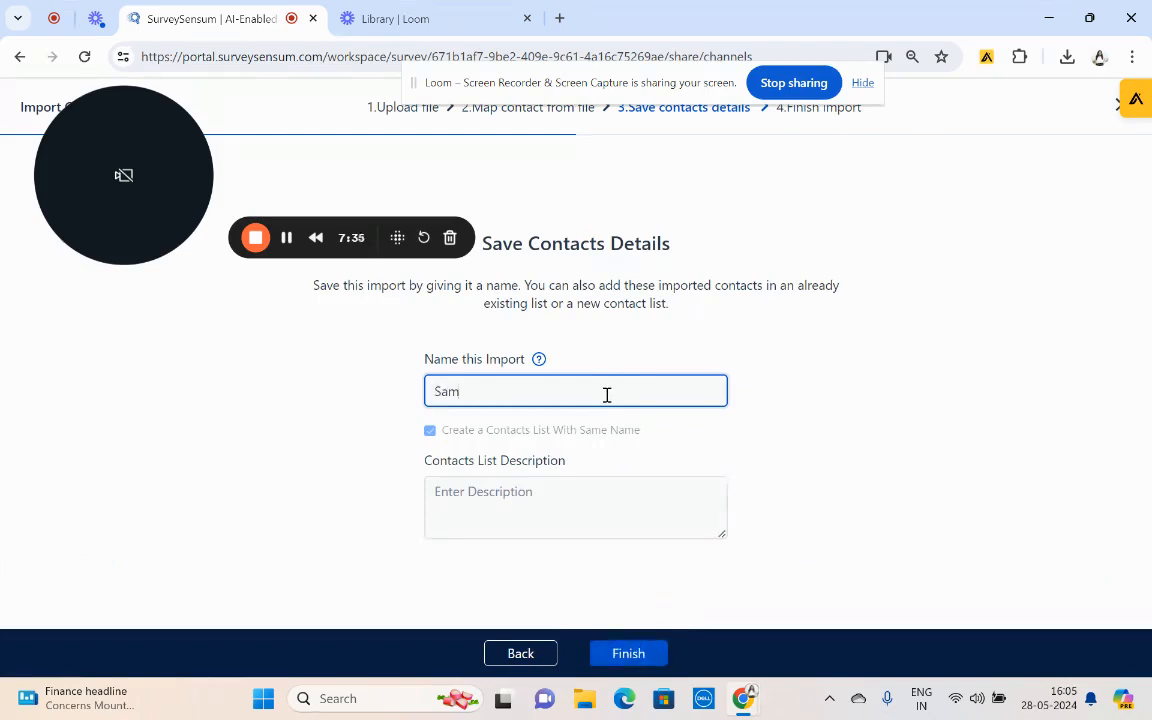
type("ple upload for ABC")
left_click(624, 656)
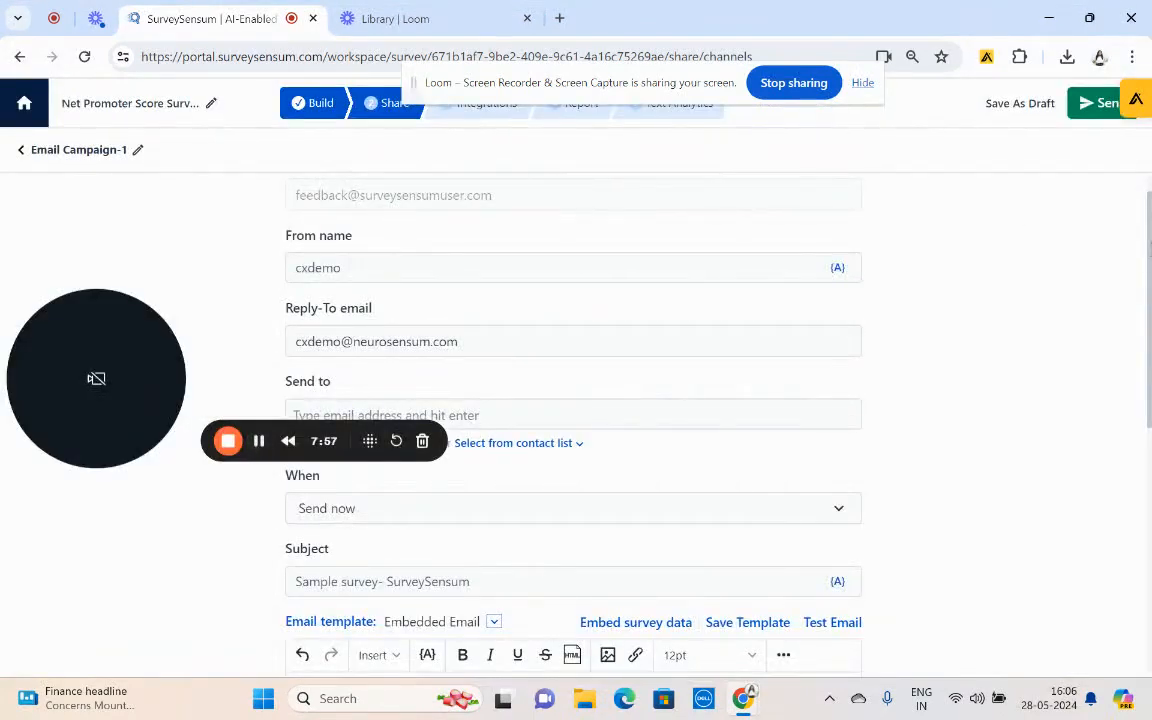
- Examine the email campaign's reminder scheduling options without scheduling one, and return to the survey's sharing channels
left_click_drag(1150, 247, 1150, 553)
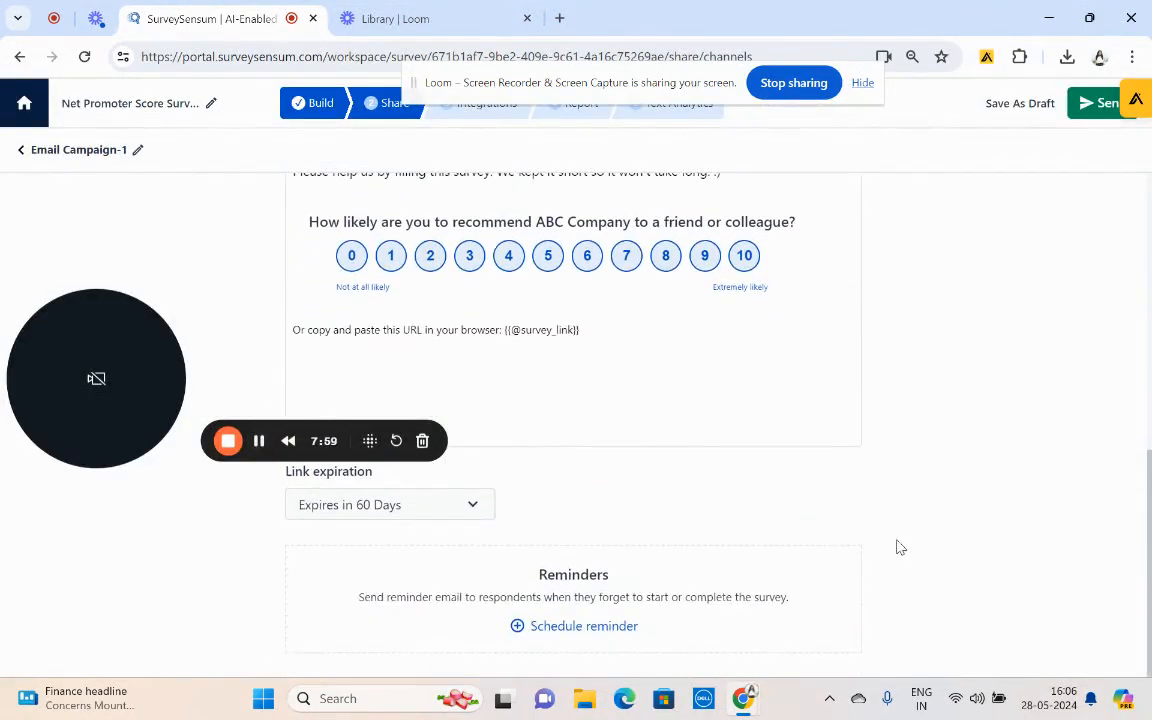
left_click(627, 625)
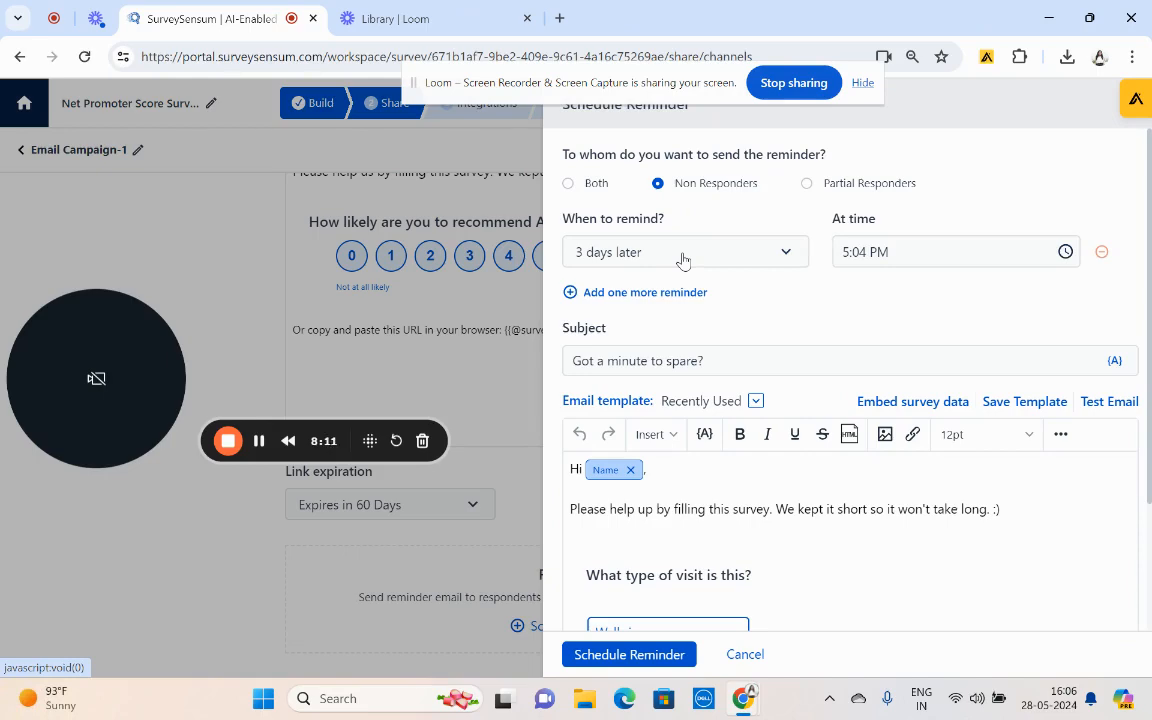
left_click(745, 655)
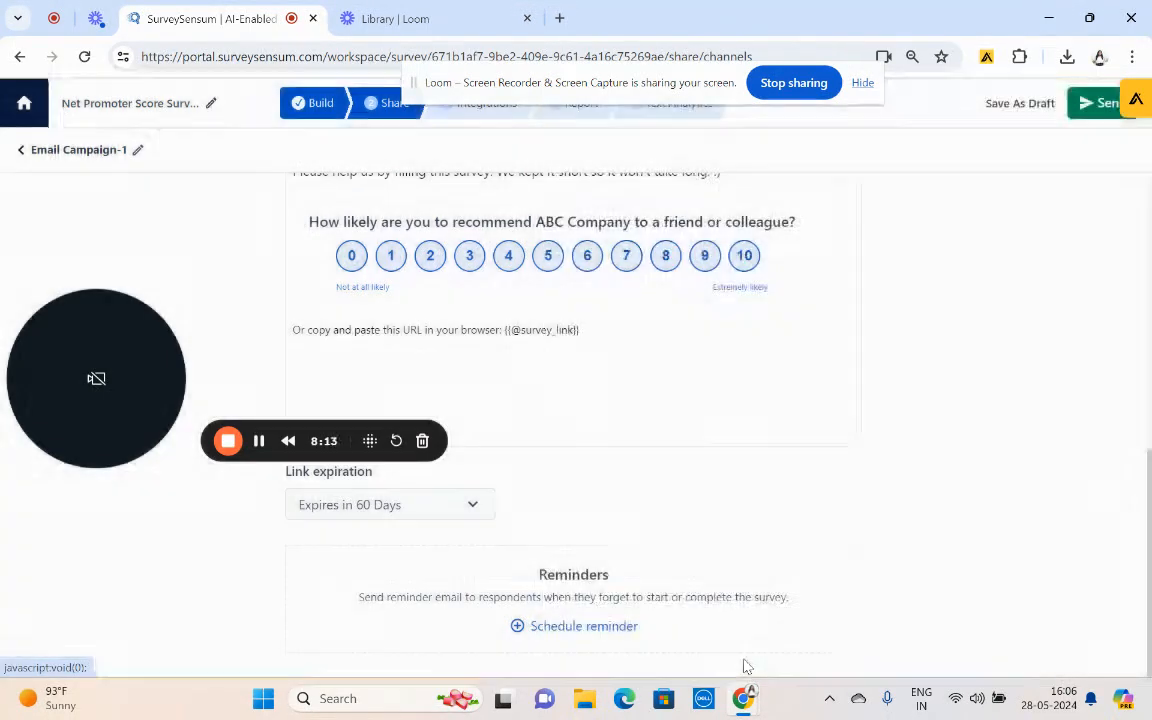
left_click(372, 105)
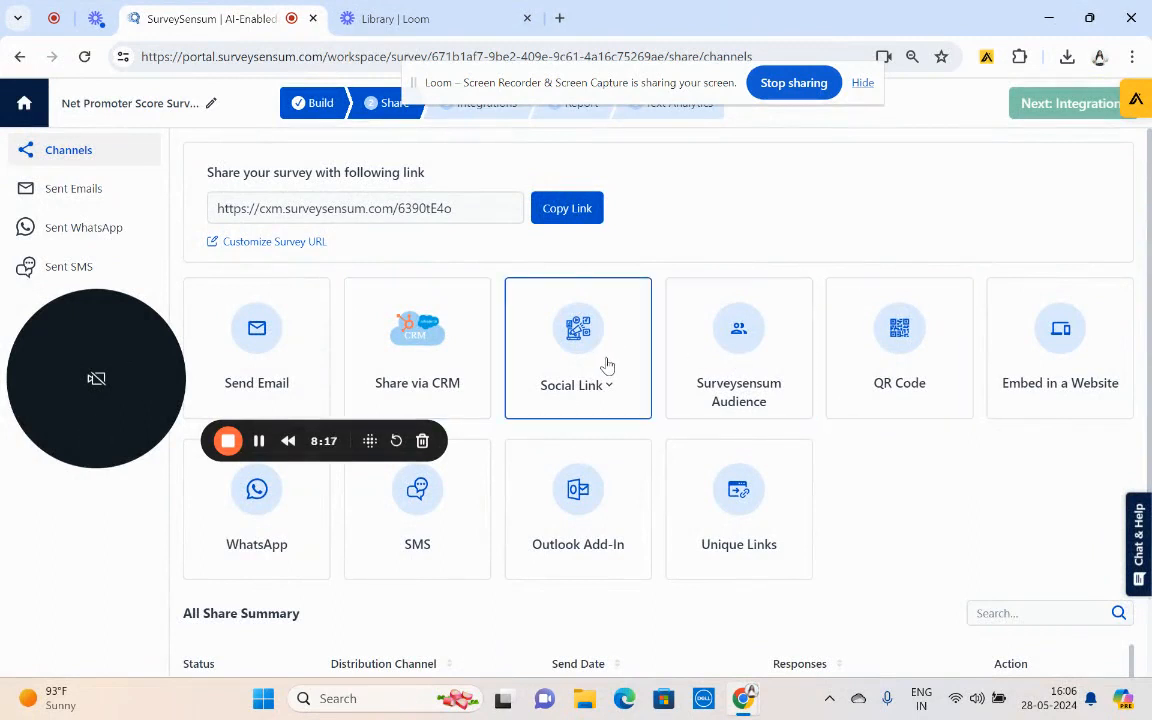
- Create a new email notification among the survey's integrations and open its editor
left_click(493, 117)
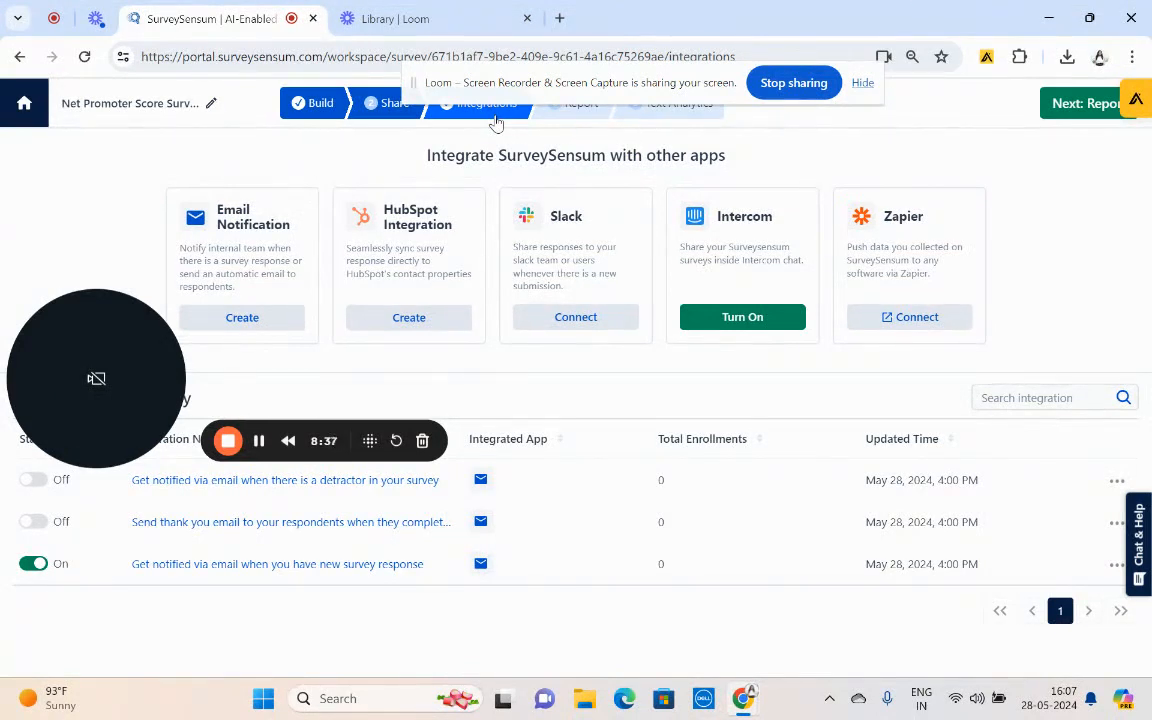
left_click(258, 317)
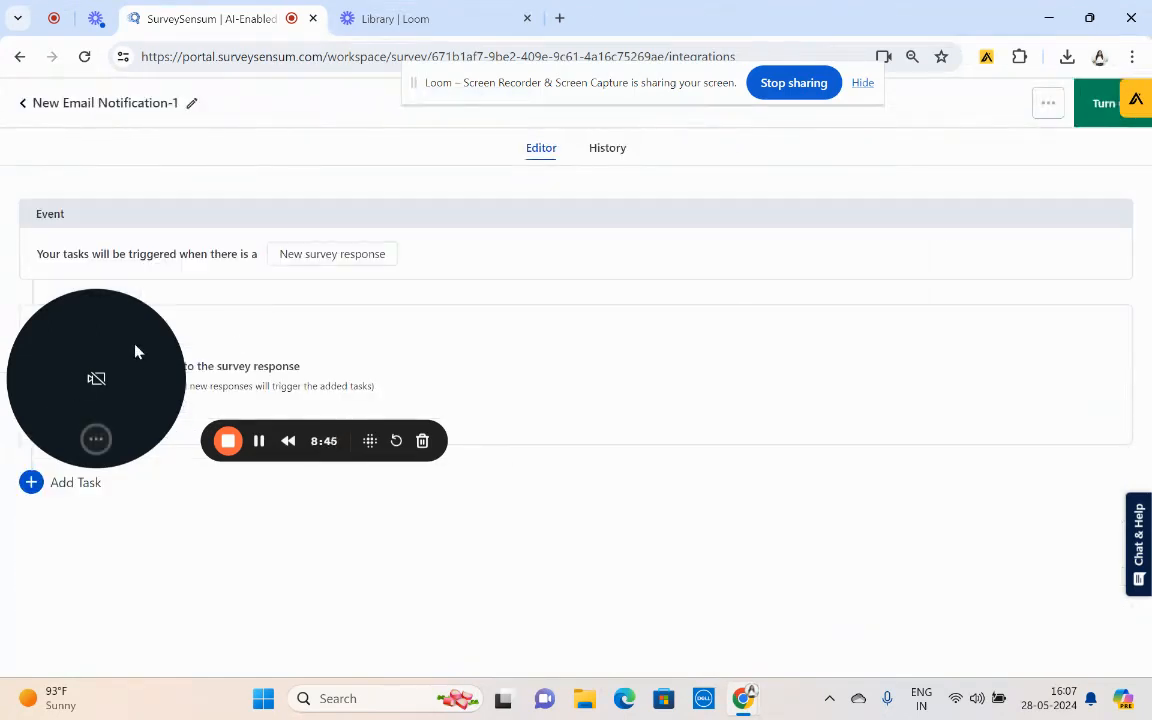
left_click_drag(137, 351, 165, 115)
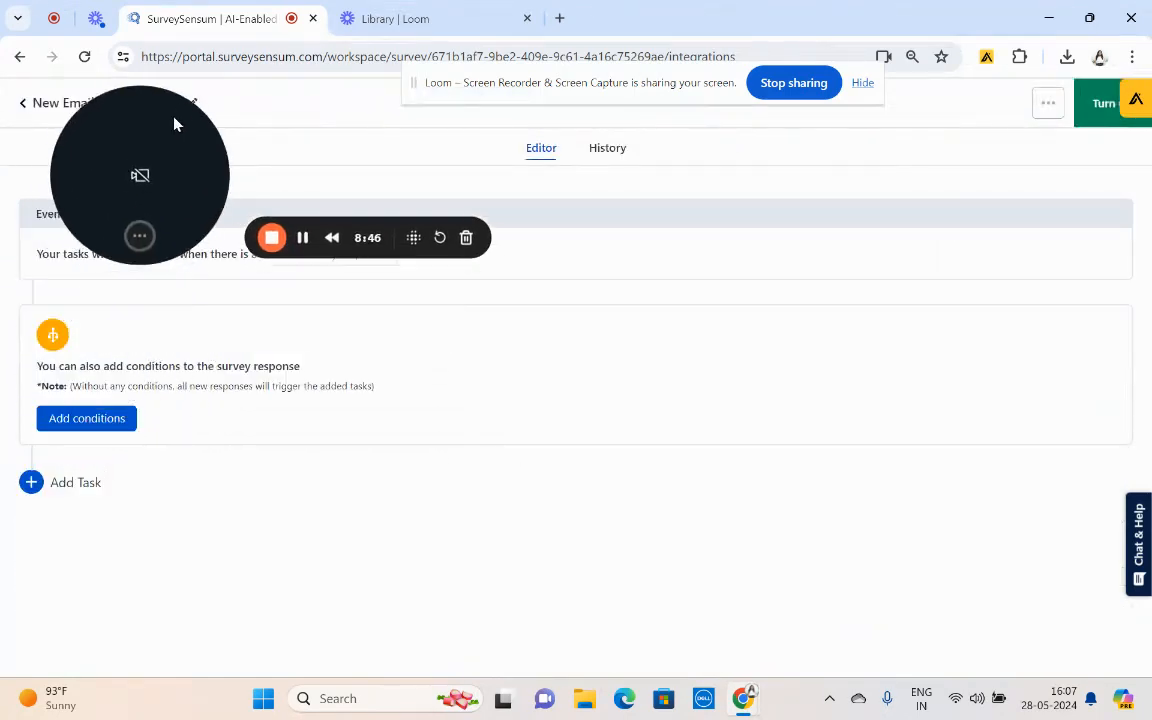
- Add a condition to the email notification requiring the NPS Group of Q1 to be equal to Detractors
left_click(101, 425)
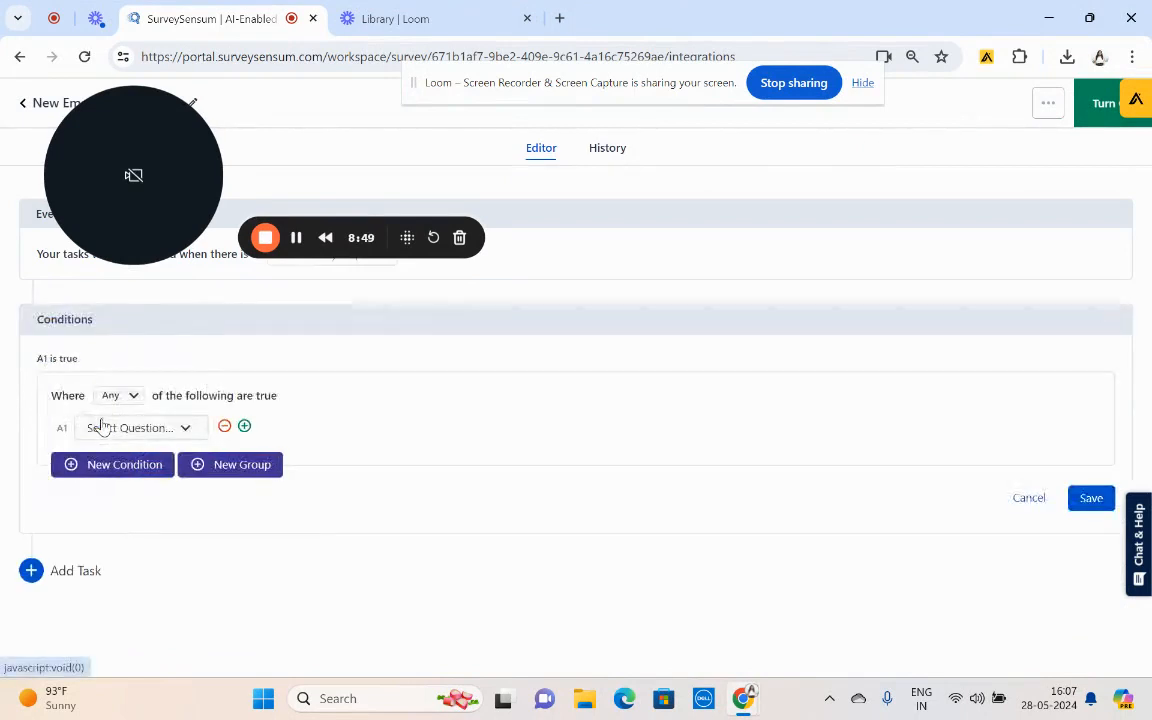
left_click(118, 431)
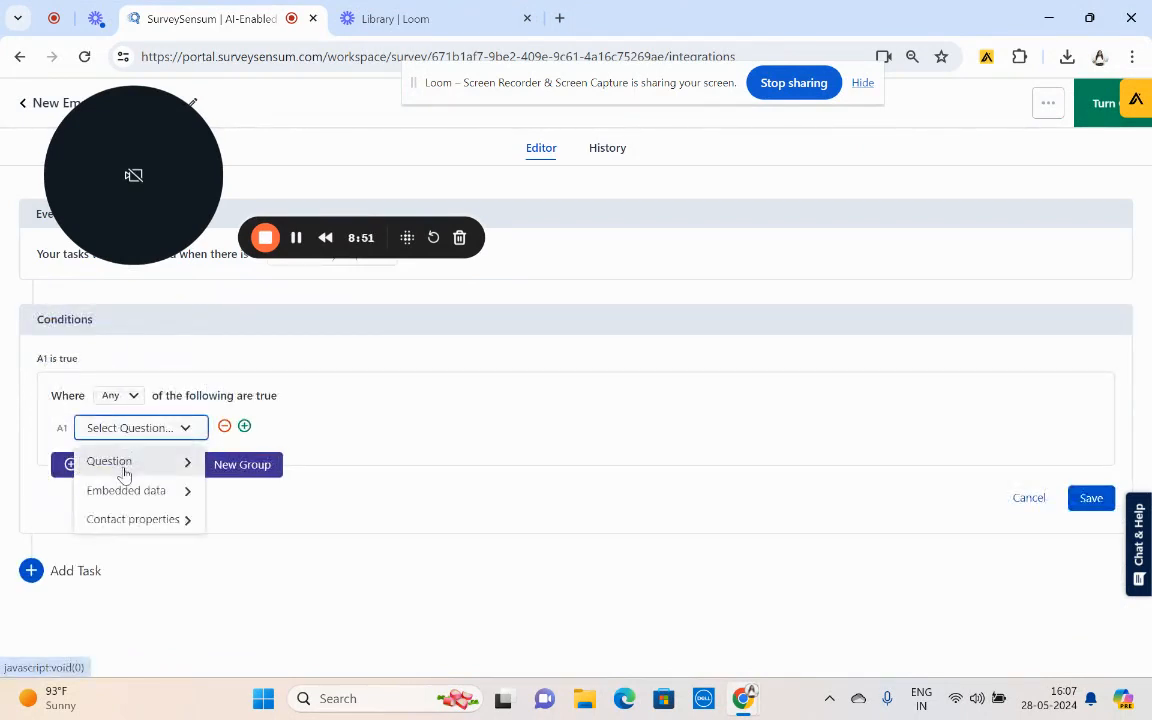
left_click(125, 471)
left_click(220, 557)
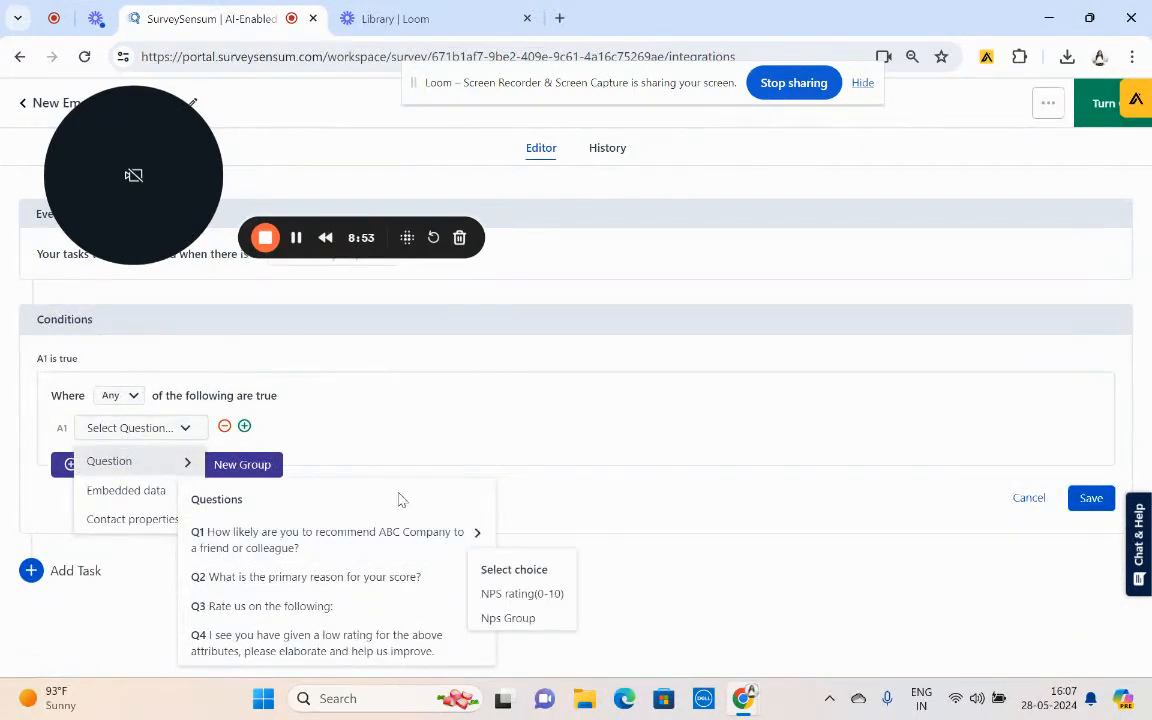
left_click(506, 619)
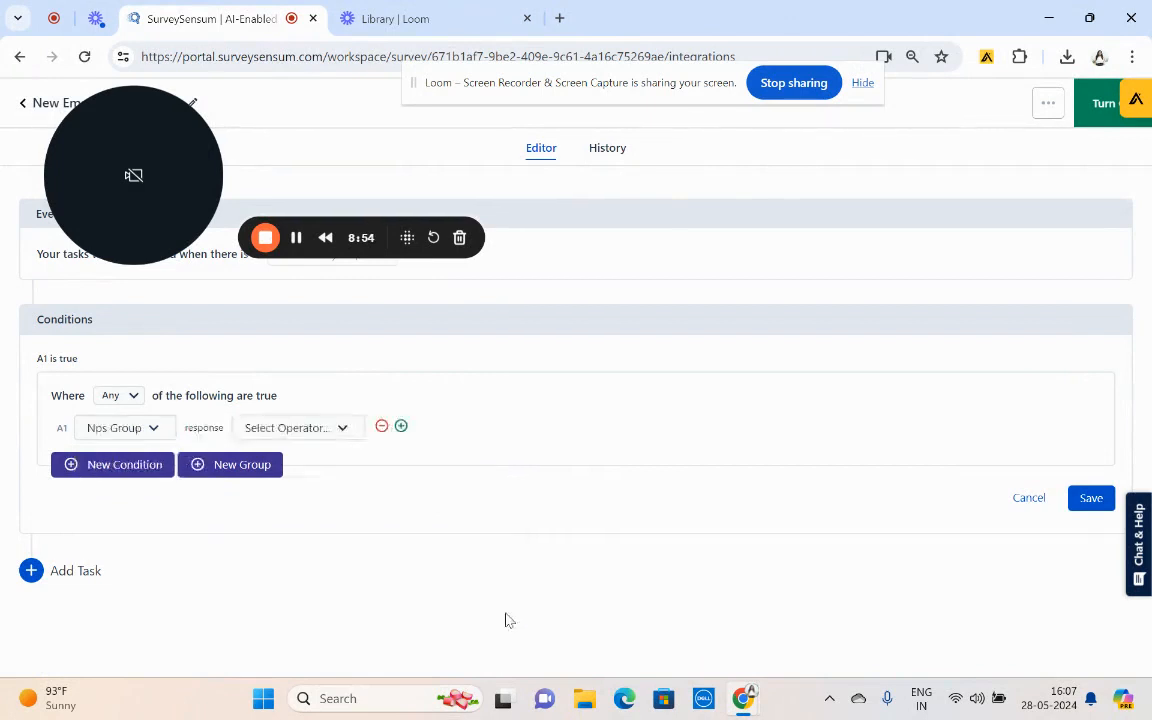
left_click(343, 428)
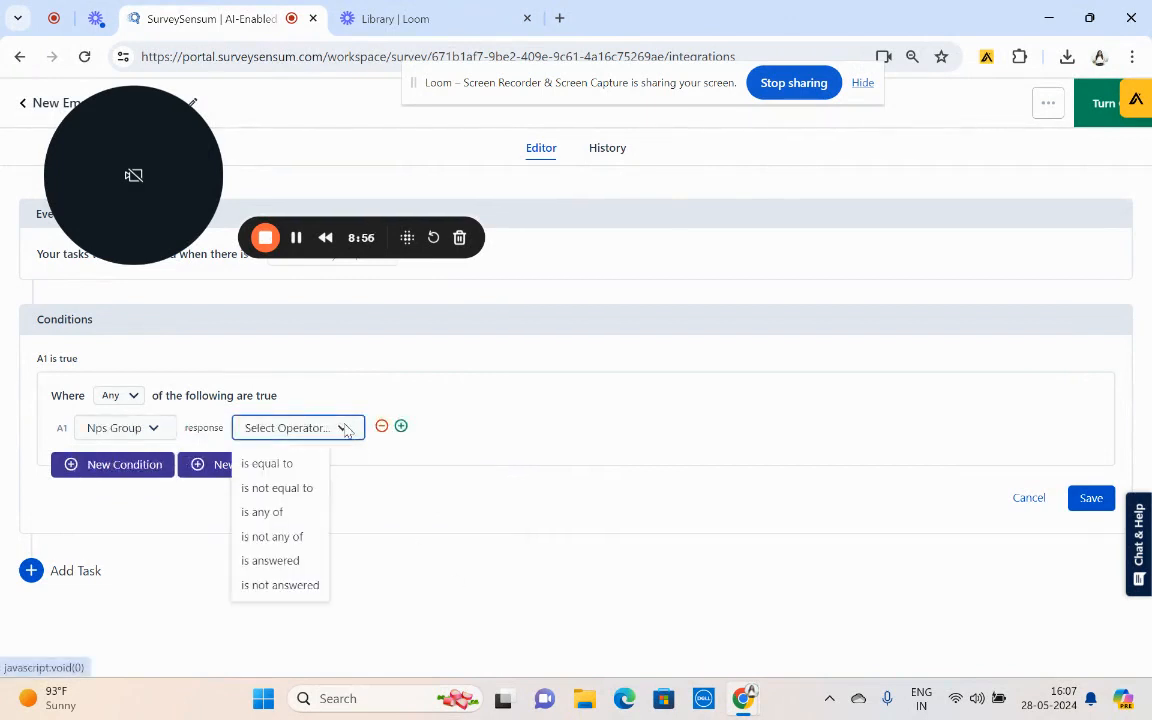
left_click(316, 469)
left_click(414, 427)
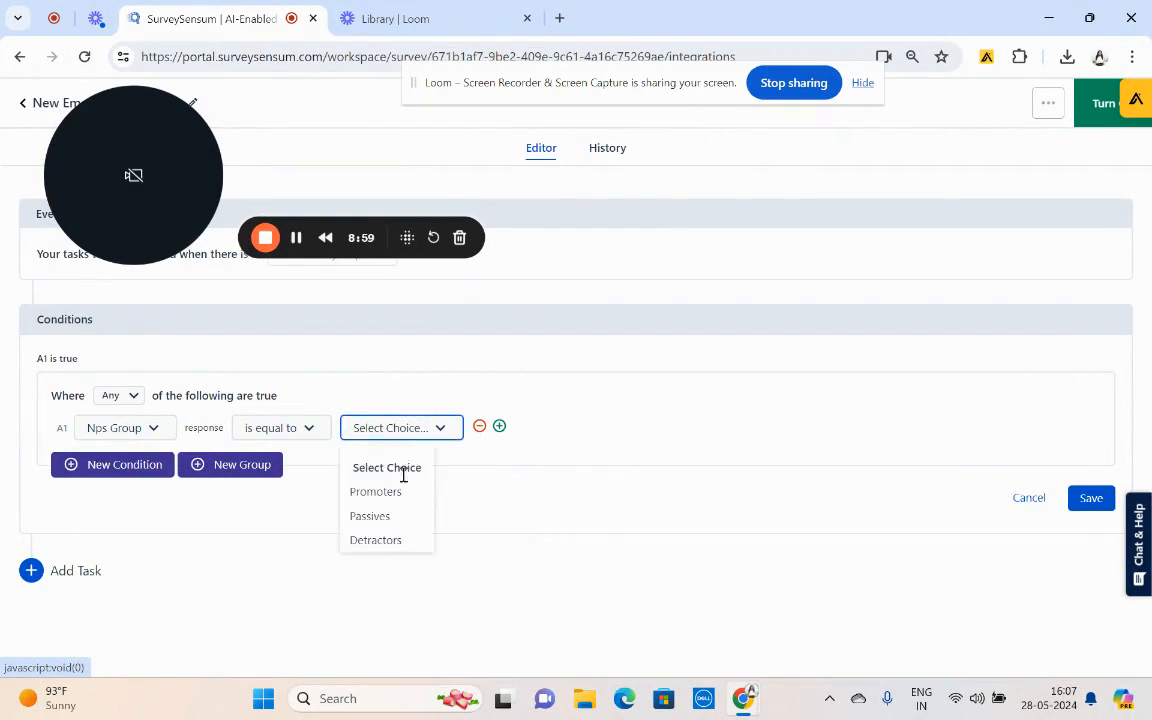
left_click(395, 541)
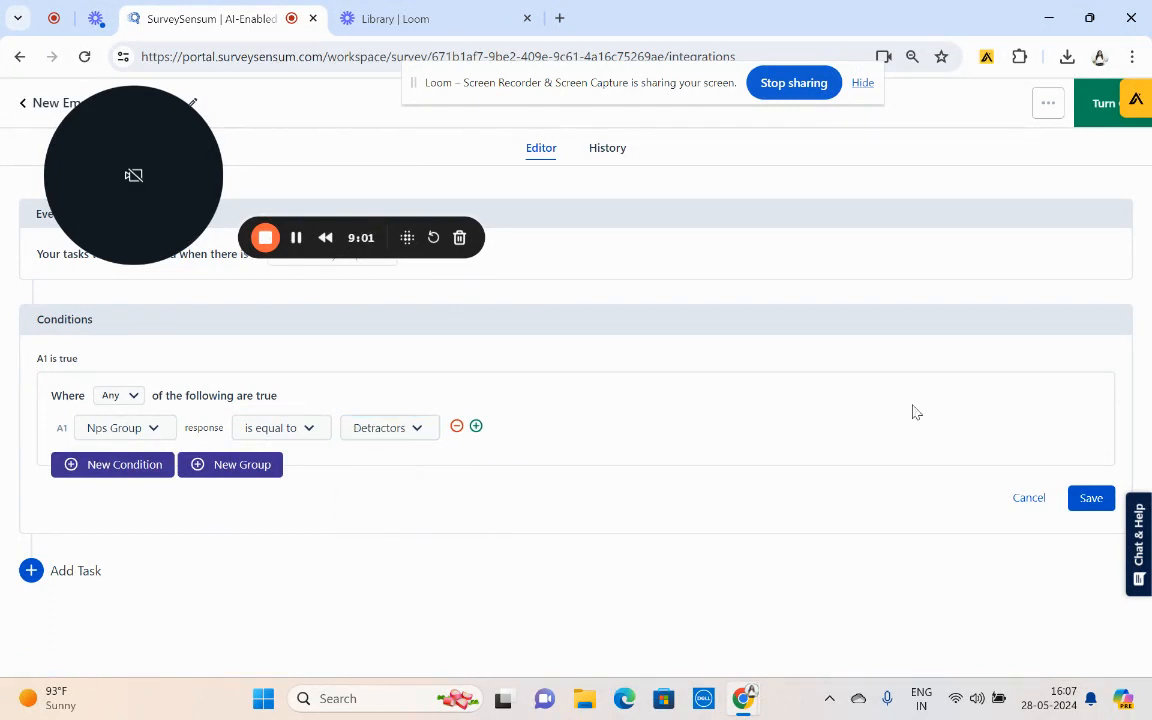
- Save the notification condition and choose to enroll existing responses that meet the criteria
left_click(1091, 497)
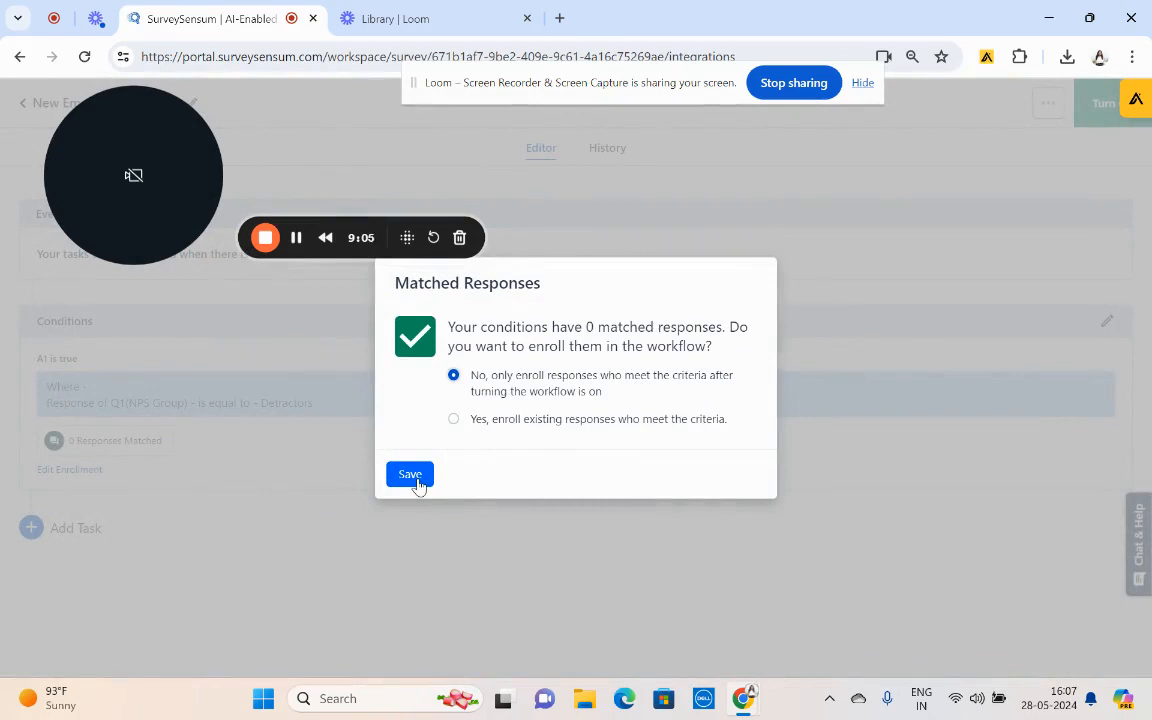
left_click(452, 420)
left_click(409, 476)
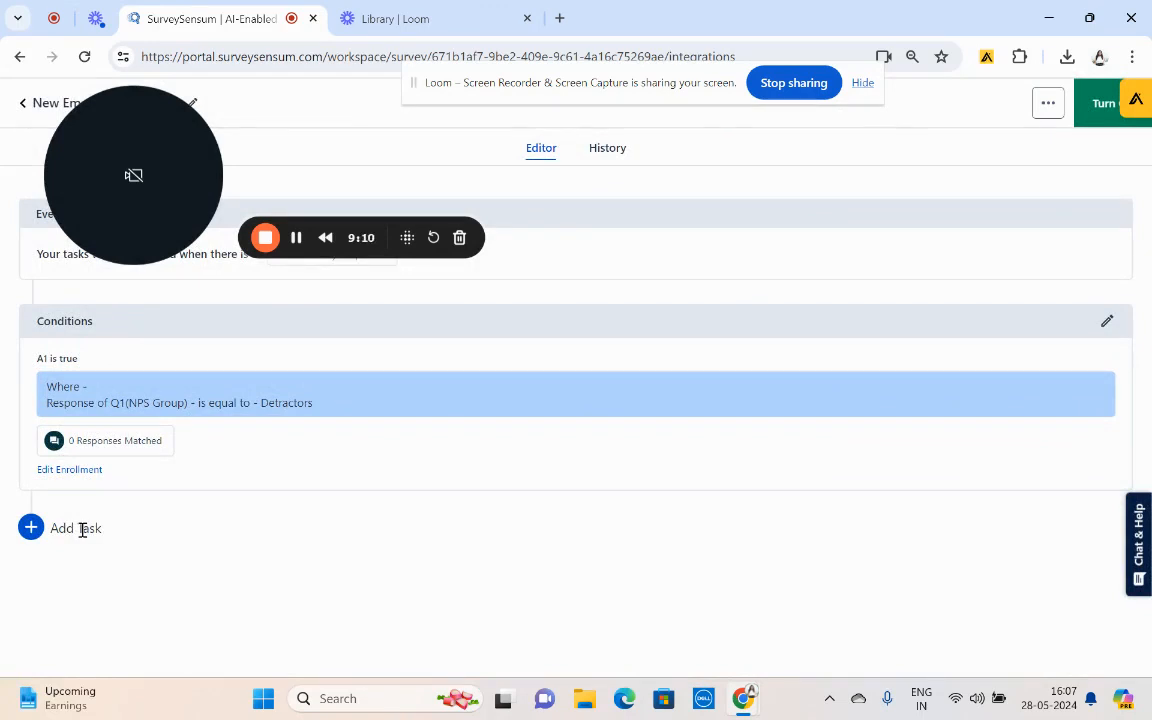
- Examine the settings of an internal communication email task without adding the task to the notification
left_click(30, 528)
left_click(815, 319)
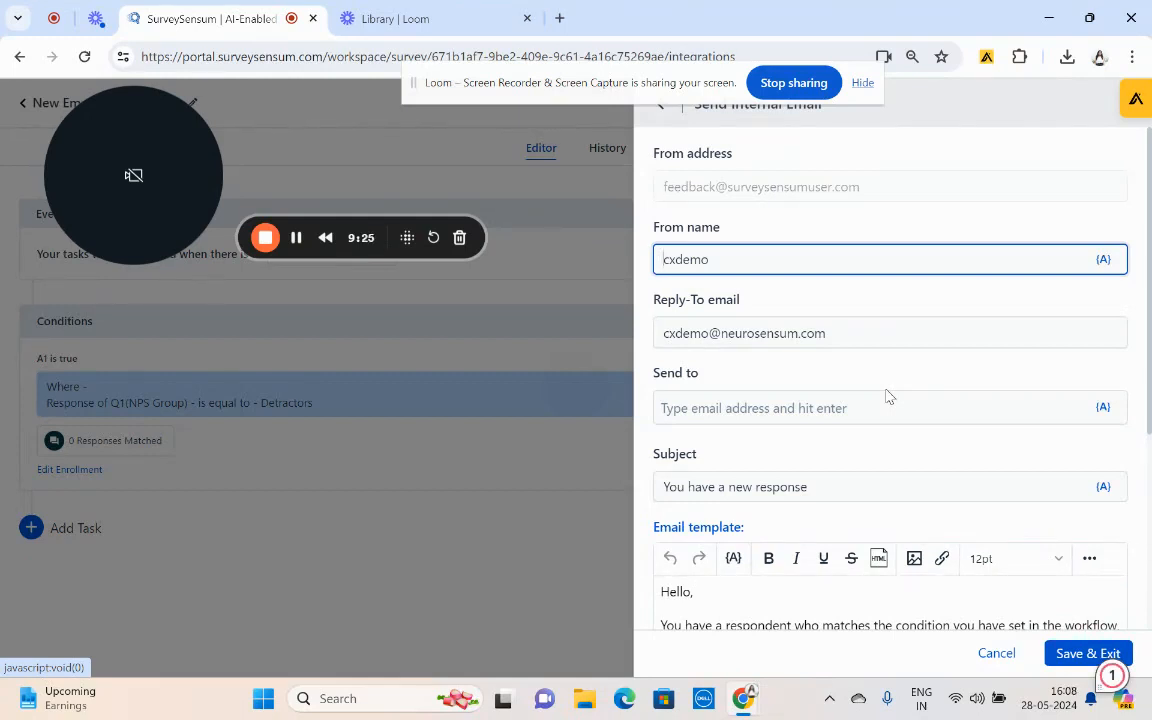
left_click(1004, 662)
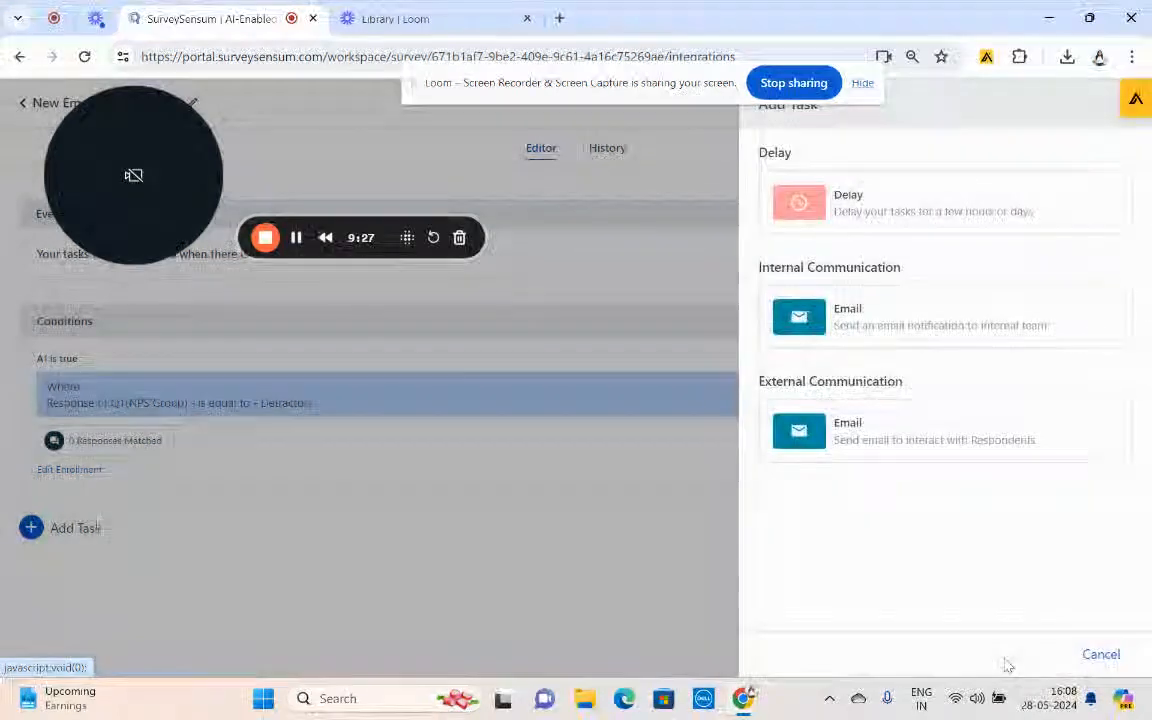
left_click(1100, 655)
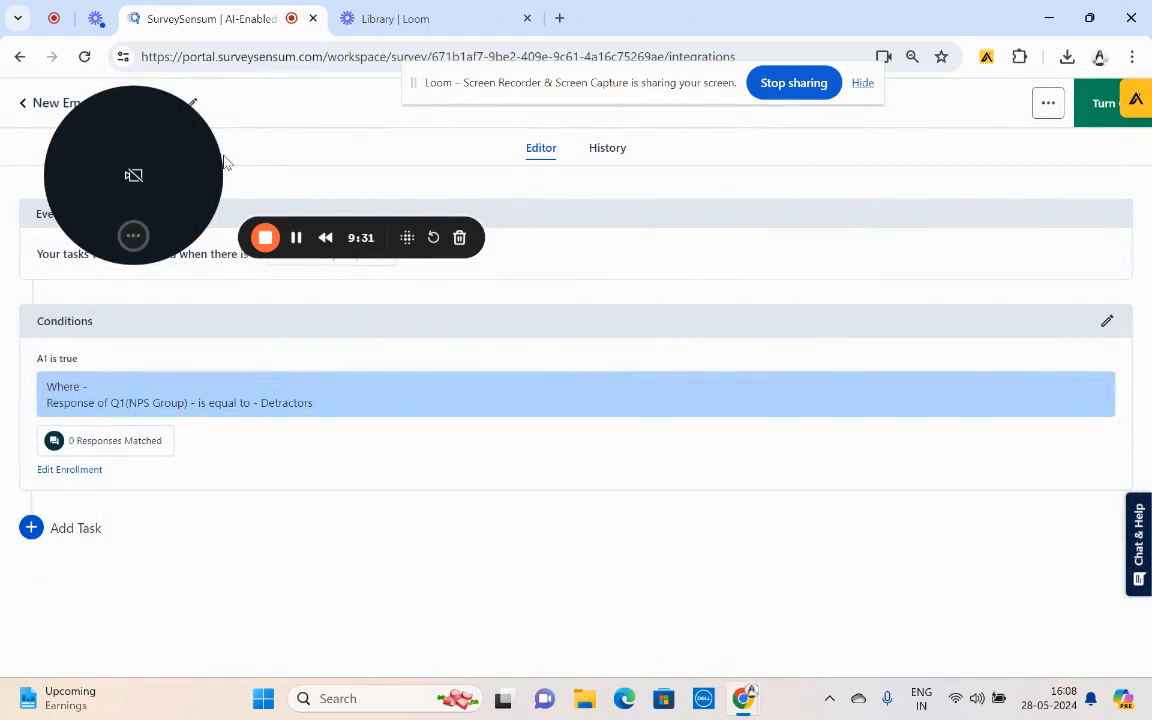
left_click_drag(182, 146, 910, 216)
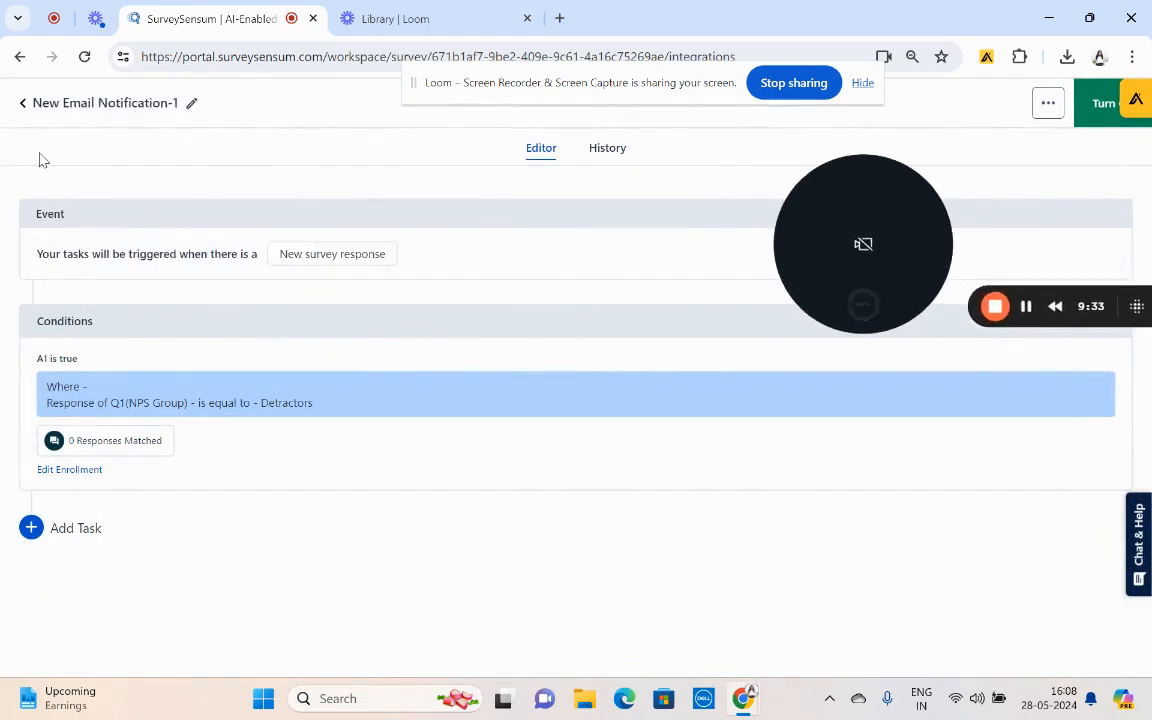
- Leave the notification editor, open the newest ticket in the ticket list and review its full survey response
left_click(22, 104)
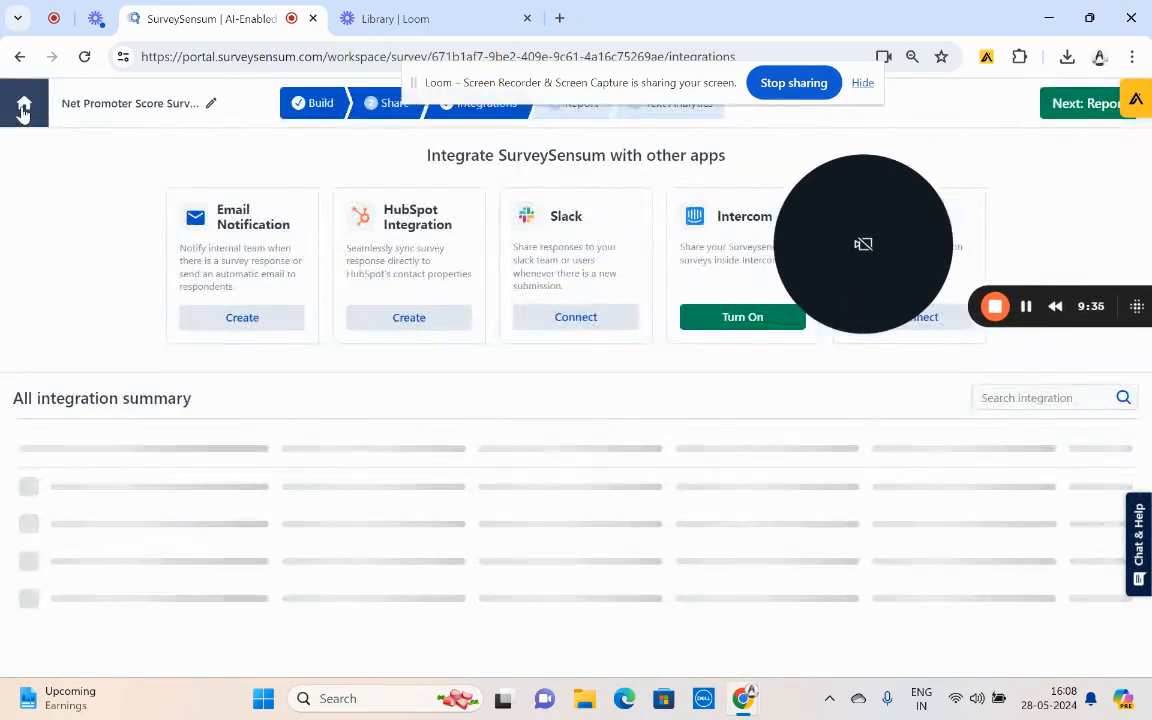
left_click(22, 108)
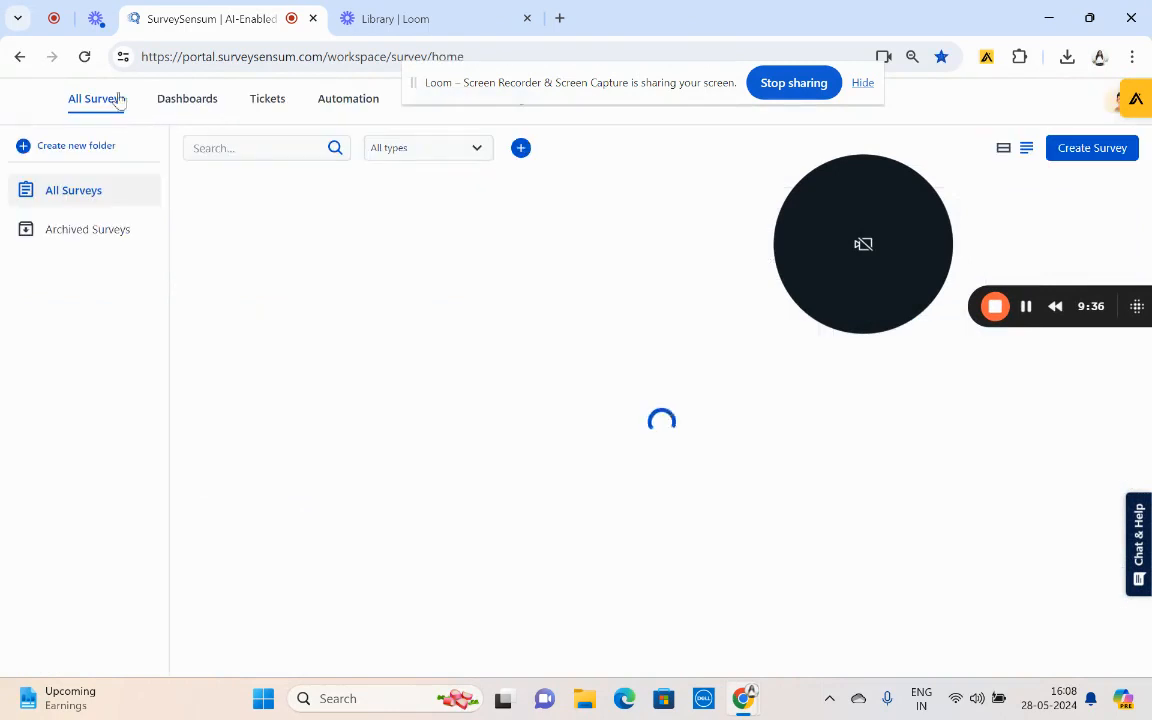
left_click(262, 106)
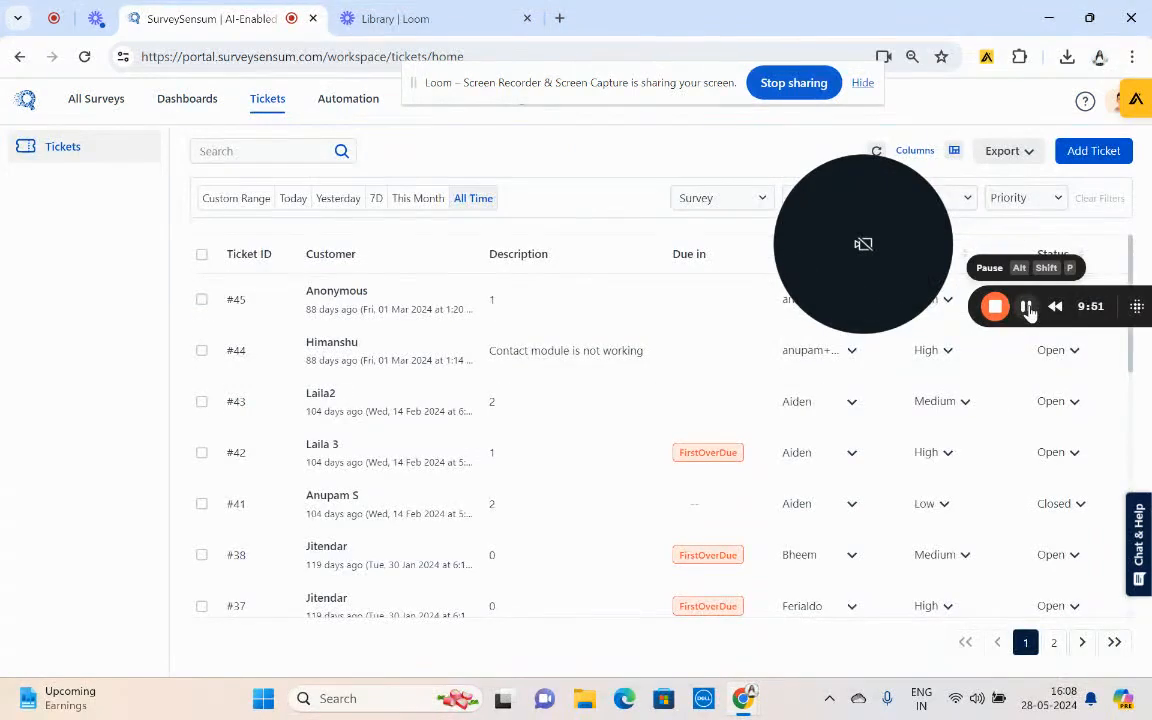
left_click(466, 310)
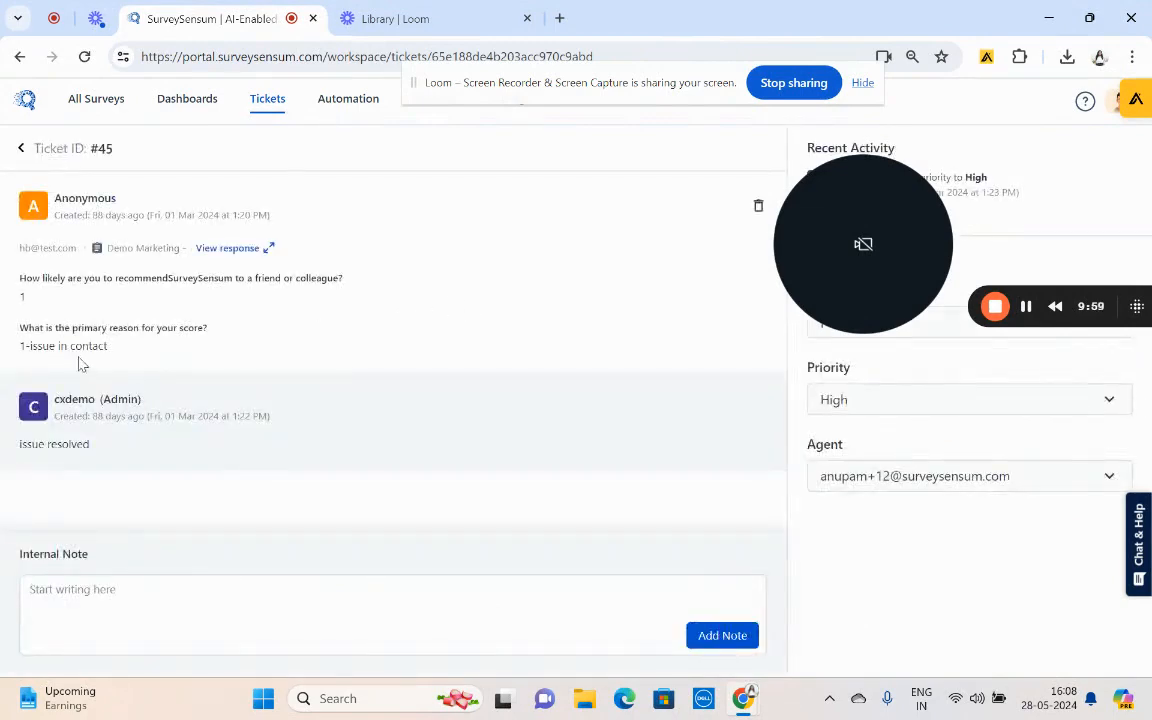
left_click(230, 248)
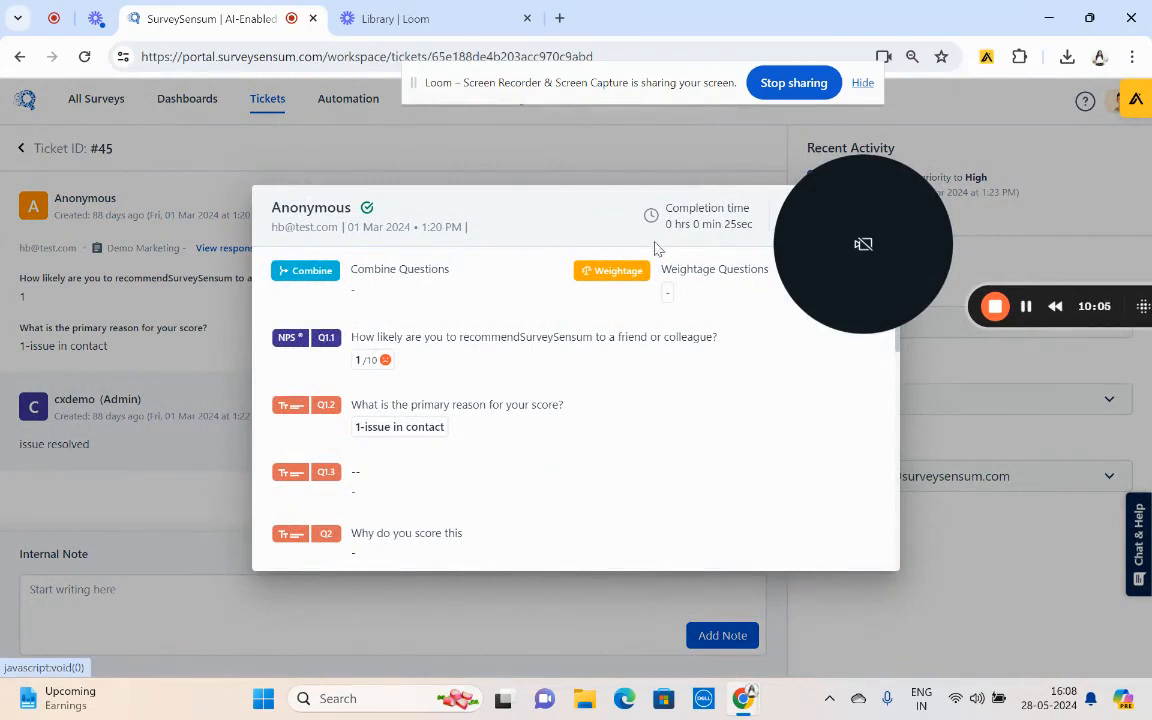
left_click_drag(897, 208, 1003, 139)
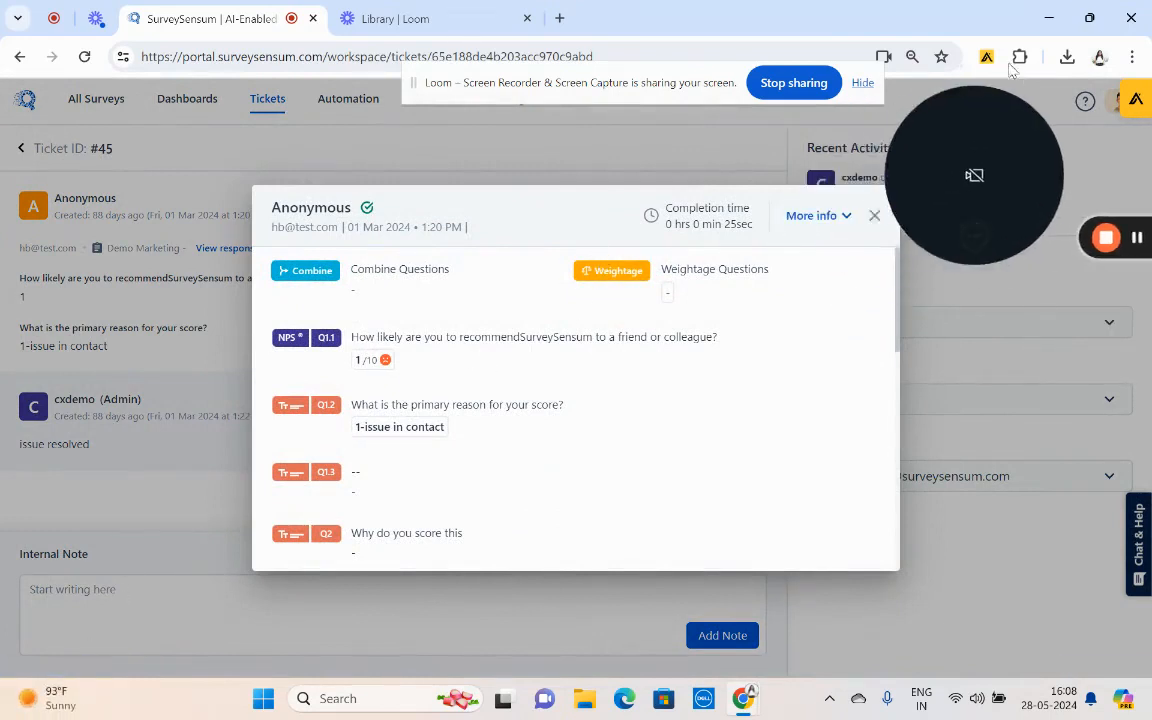
left_click(875, 218)
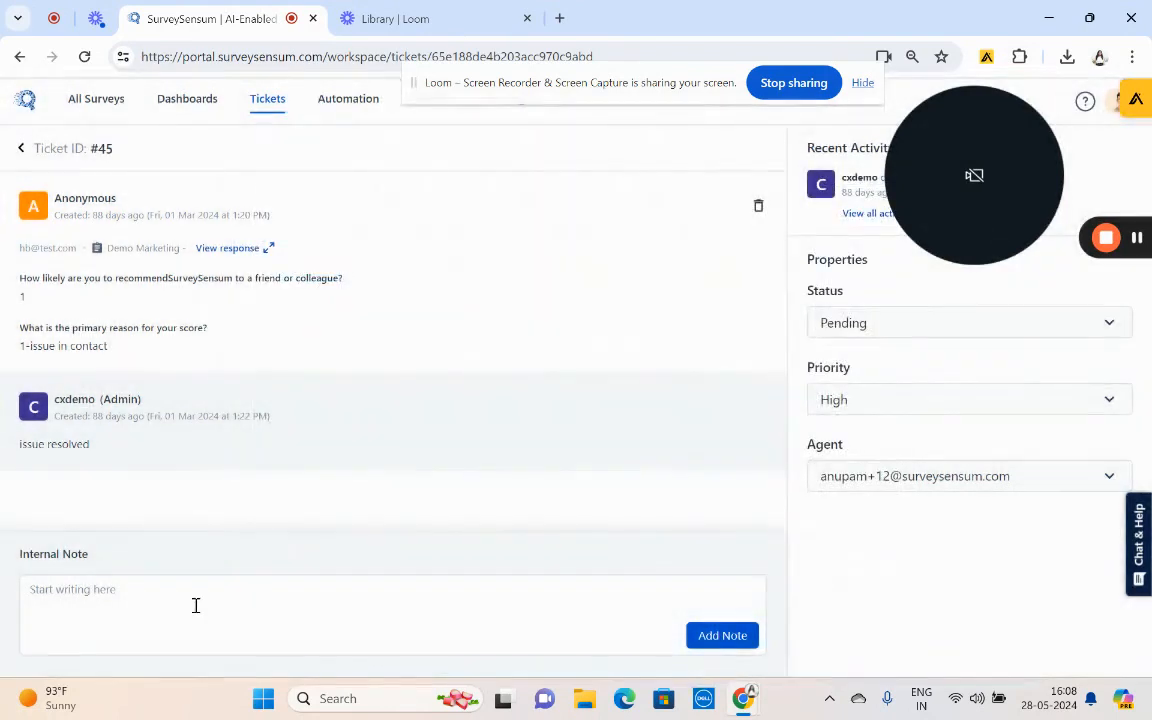
- Draft the internal note "Worked on the ticket" without adding it, and check the ticket's available status options
left_click(192, 610)
type("or")
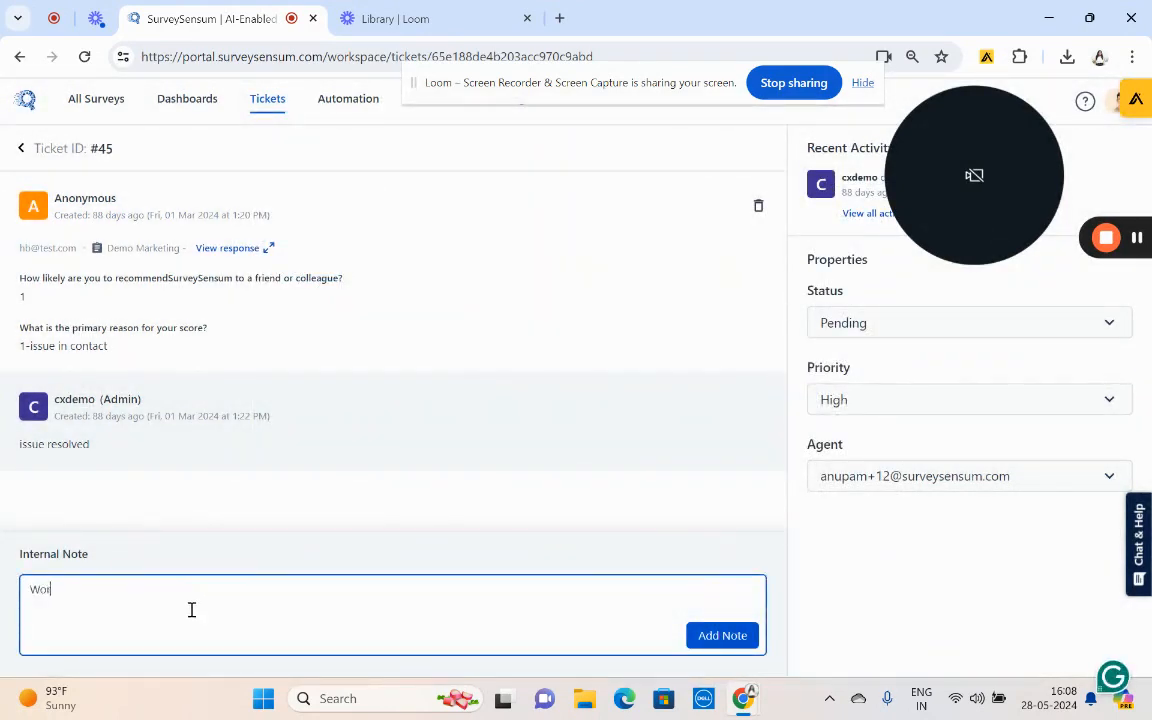
type("ked on the ticket")
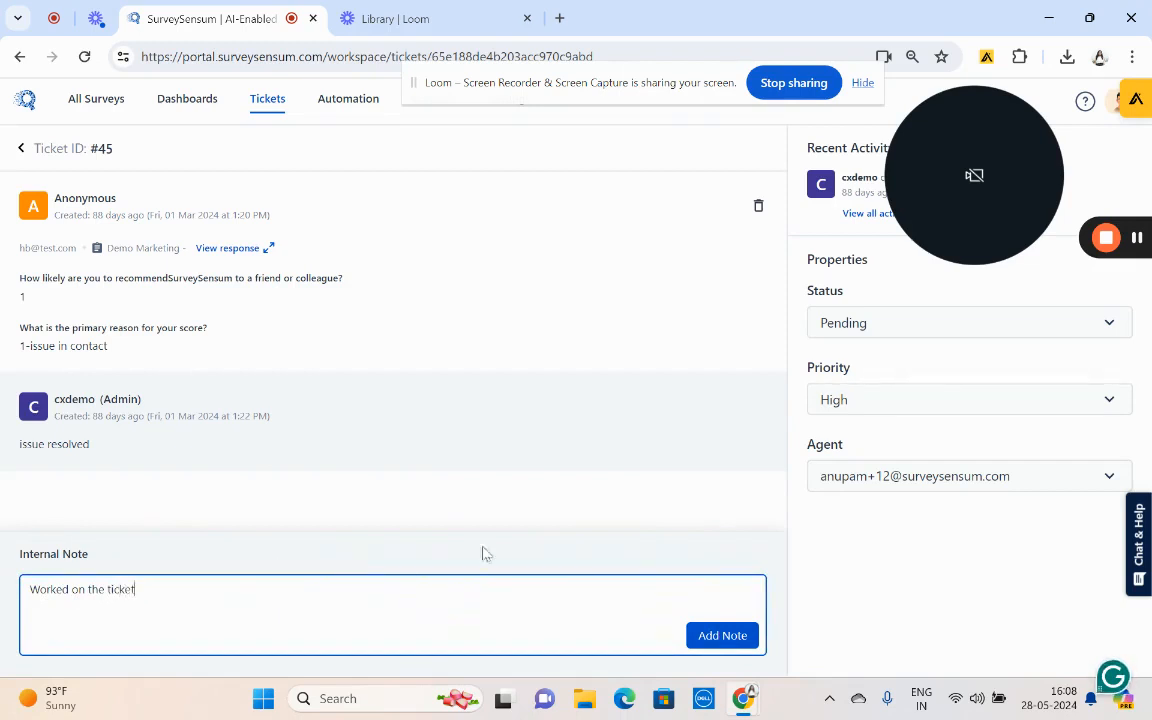
left_click(908, 323)
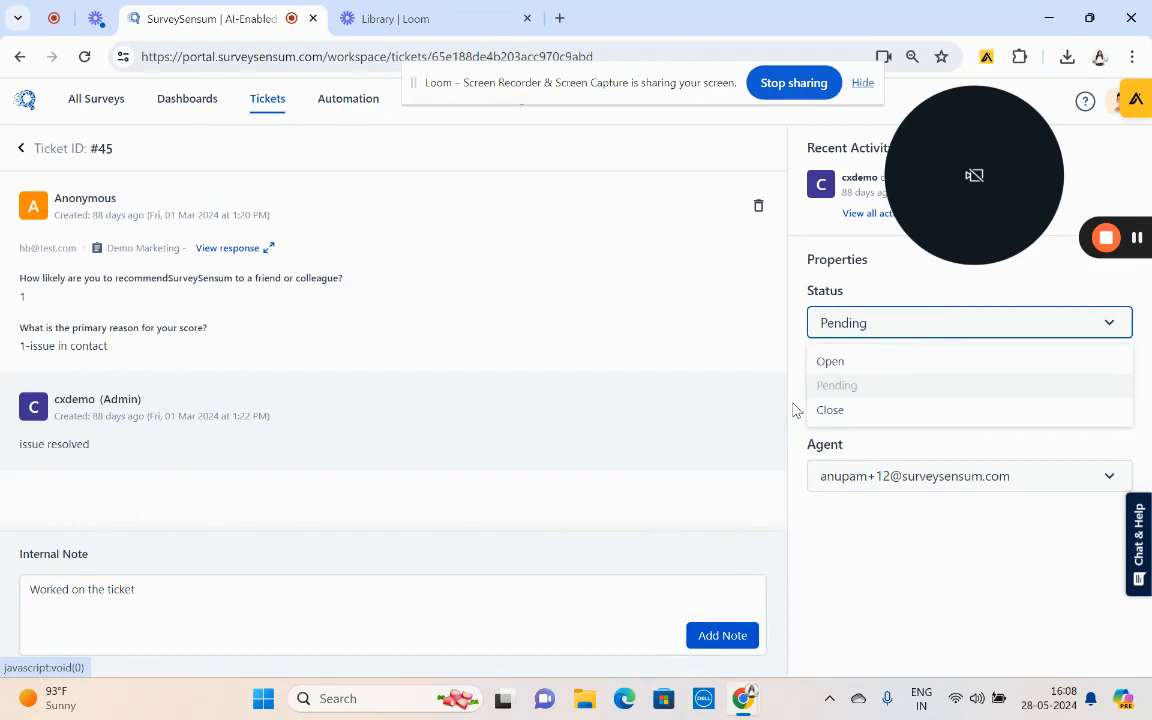
left_click(490, 440)
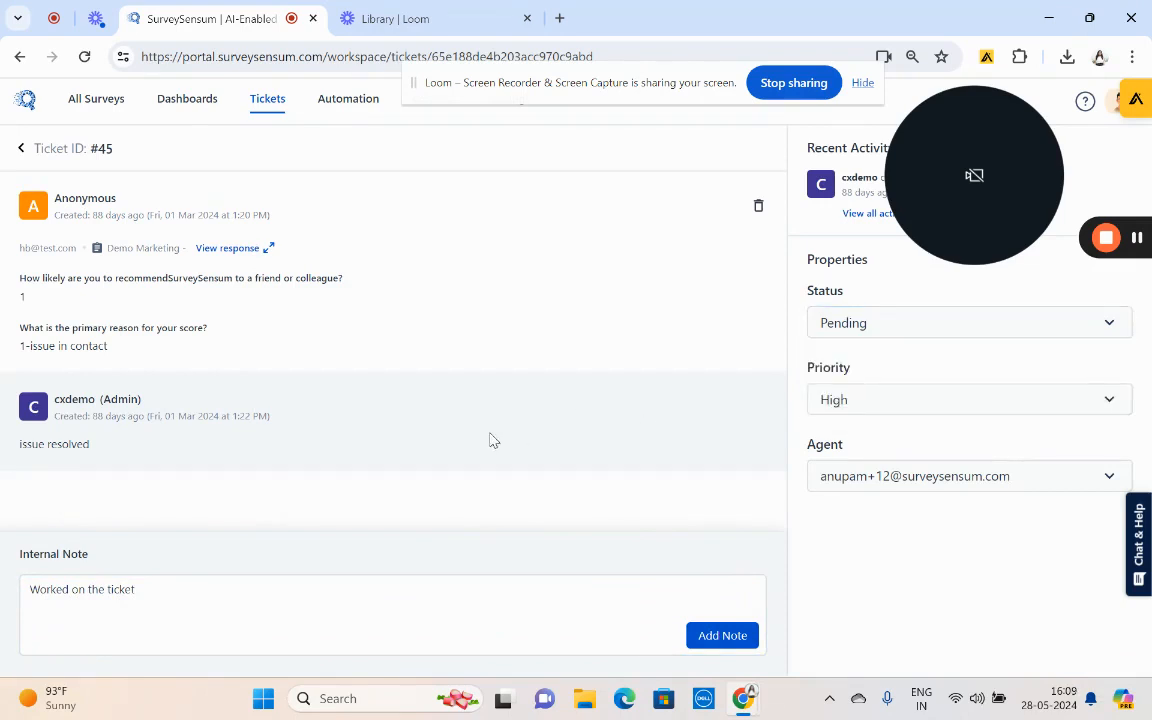
- Create a response-triggered automation with "Net Promoter Score Survey-ABC Company" as its trigger survey and save the trigger
left_click(351, 104)
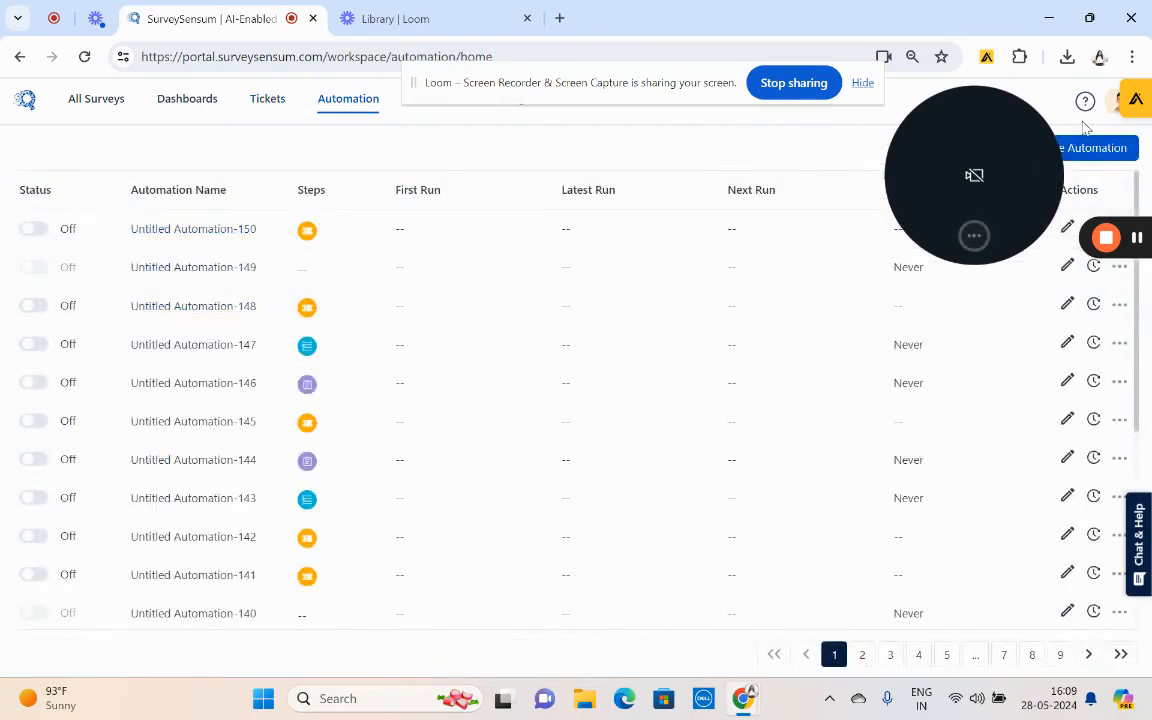
left_click(1077, 152)
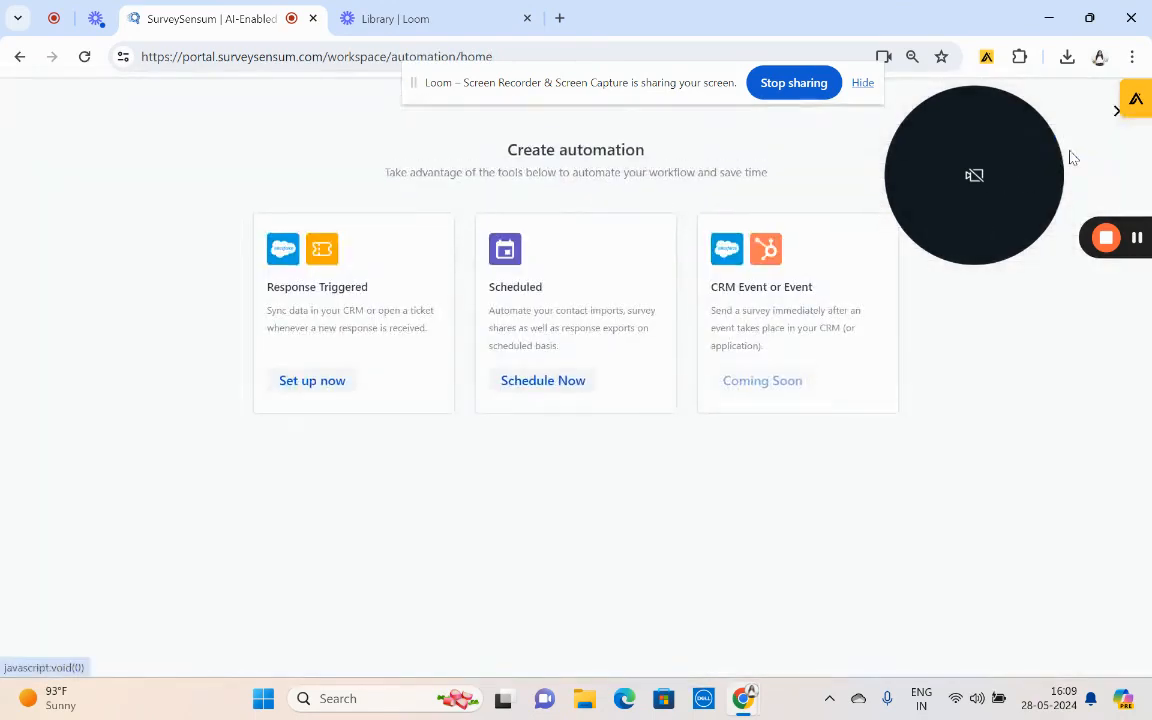
left_click(295, 386)
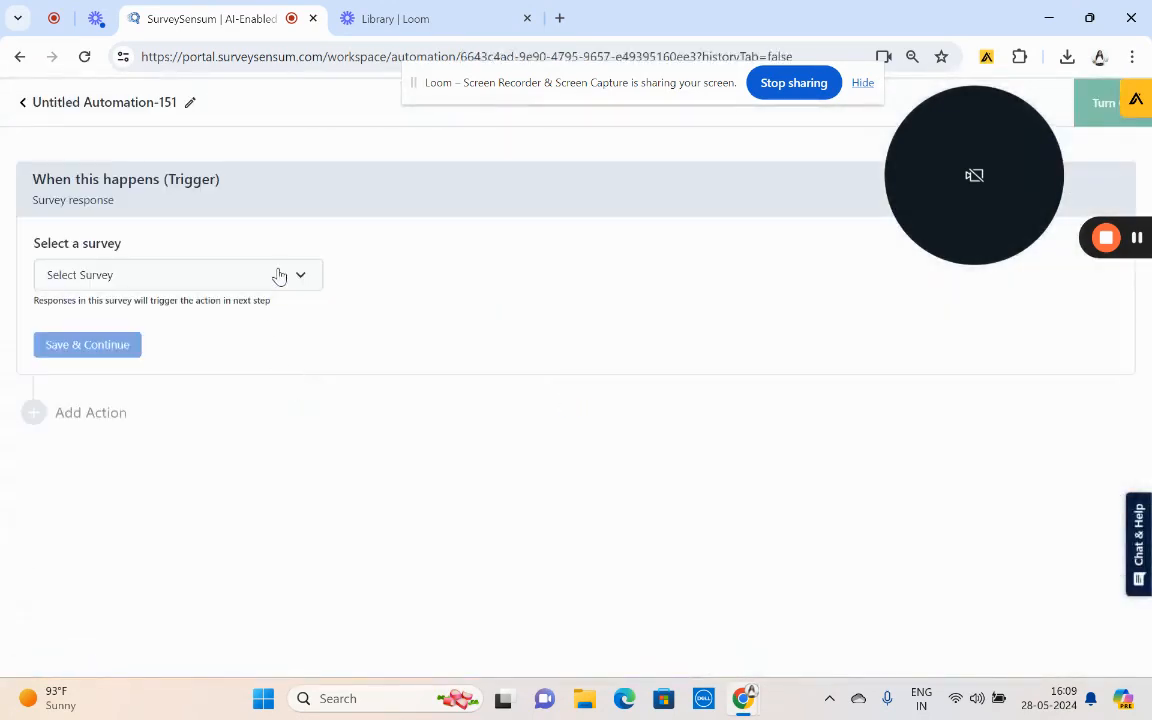
left_click(281, 275)
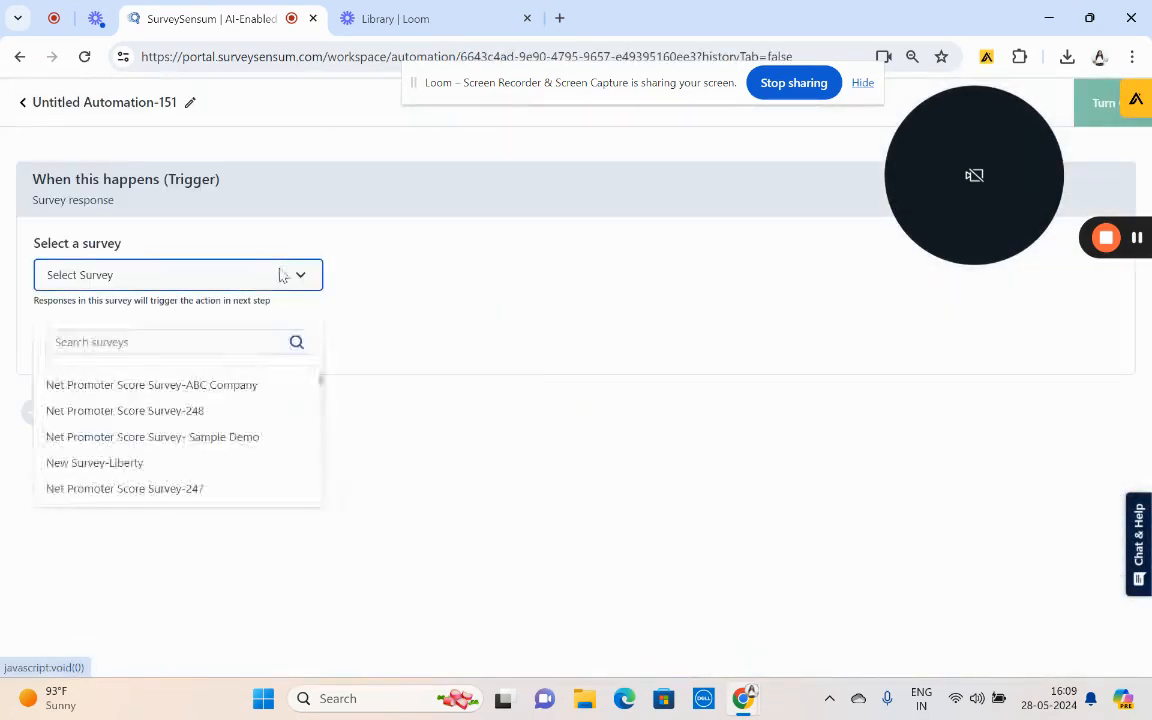
left_click(218, 388)
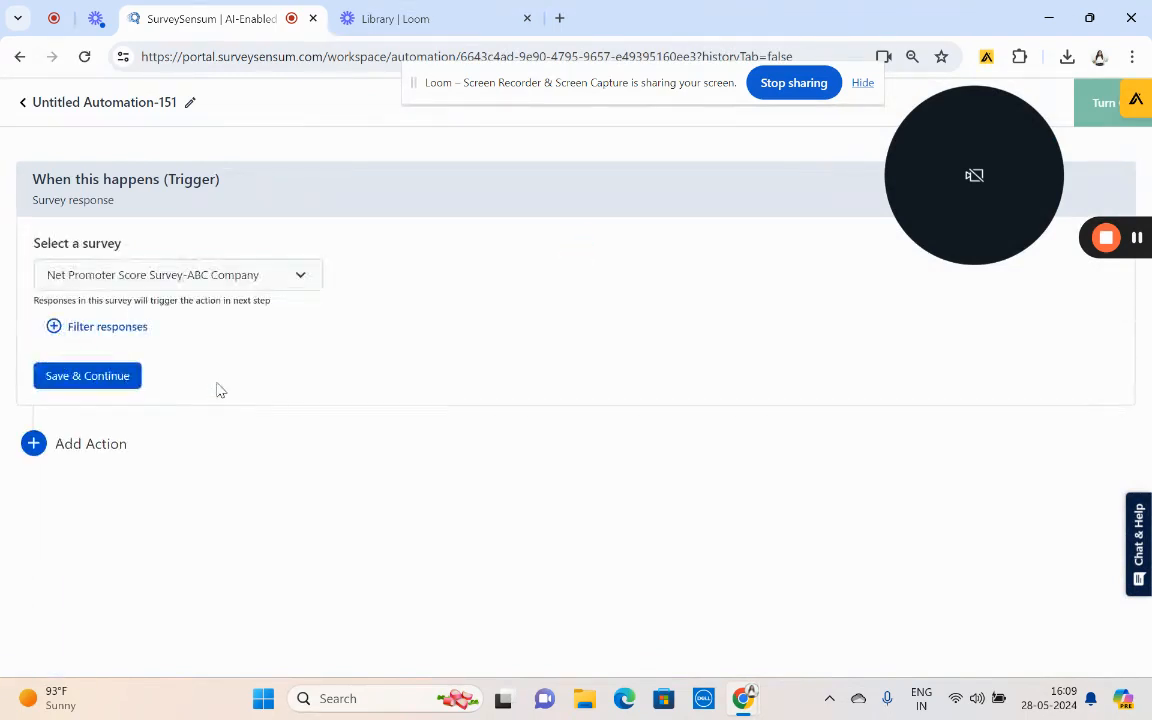
left_click(118, 377)
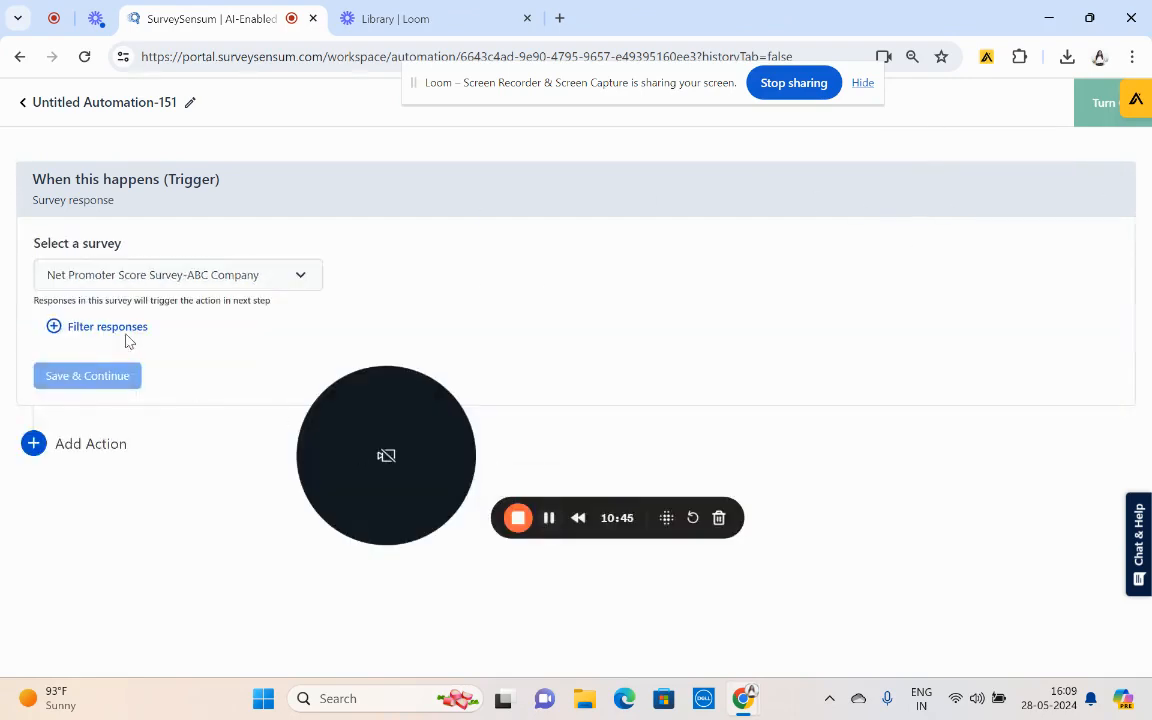
- Filter the trigger to responses whose Nps Group is equal to Detractors, and save the trigger
left_click(105, 327)
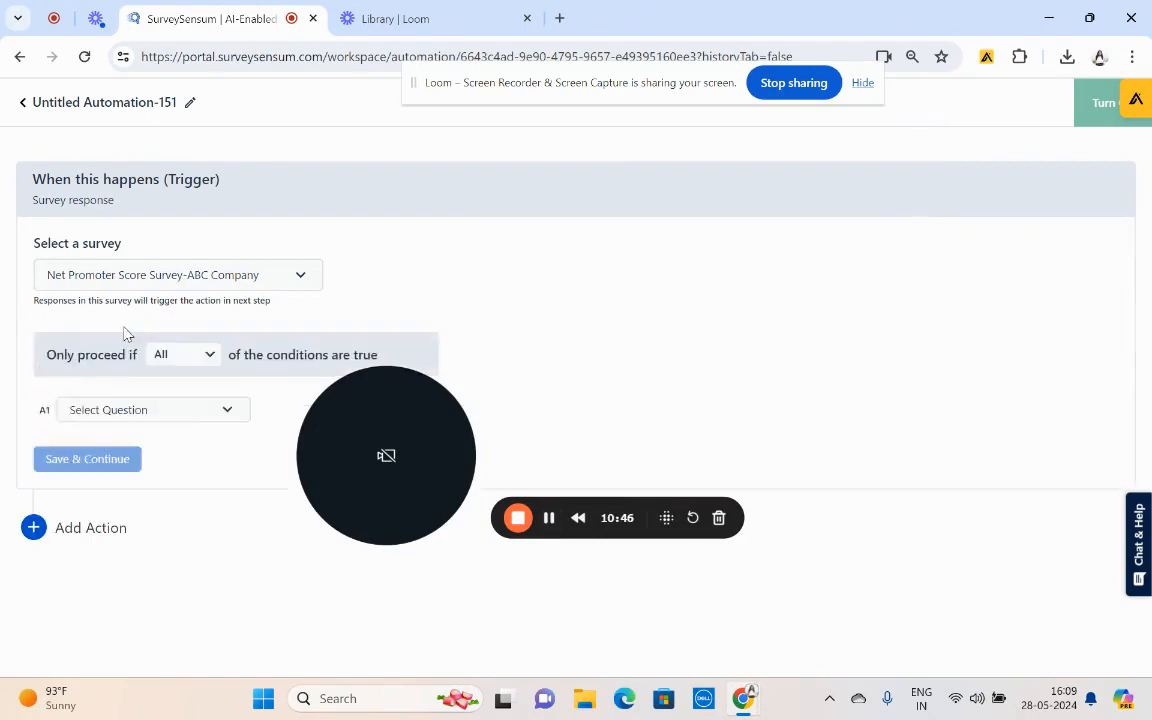
left_click(145, 418)
left_click(150, 500)
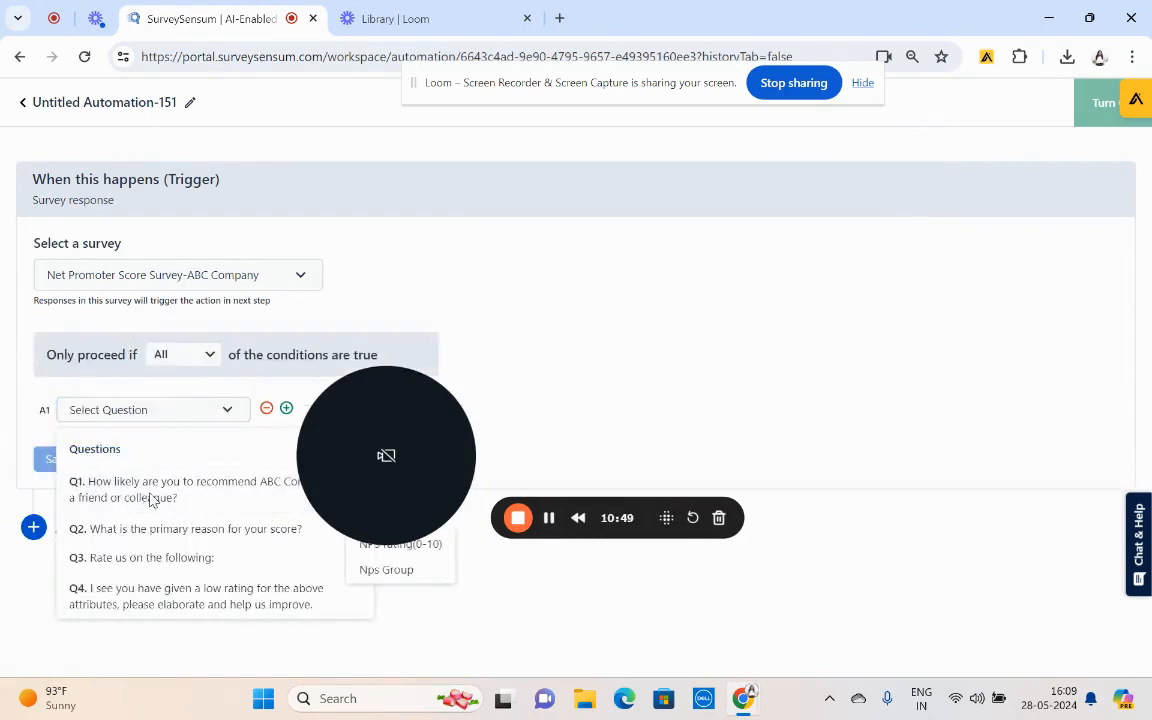
left_click_drag(402, 414, 434, 156)
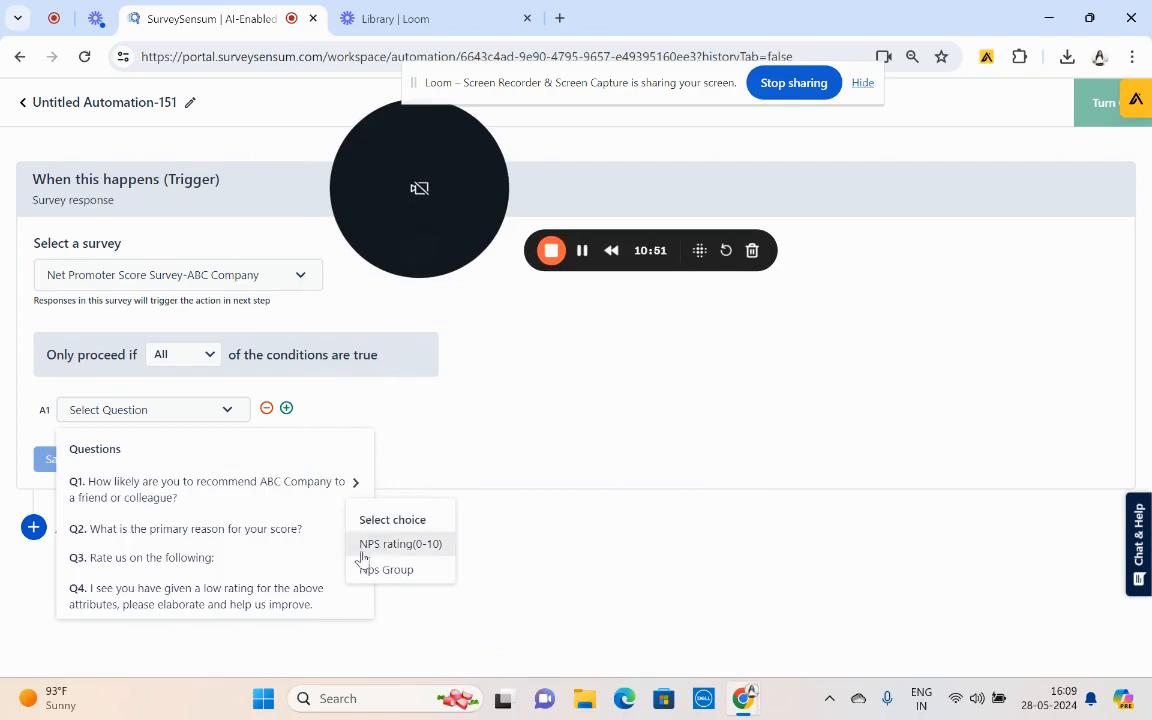
left_click(386, 571)
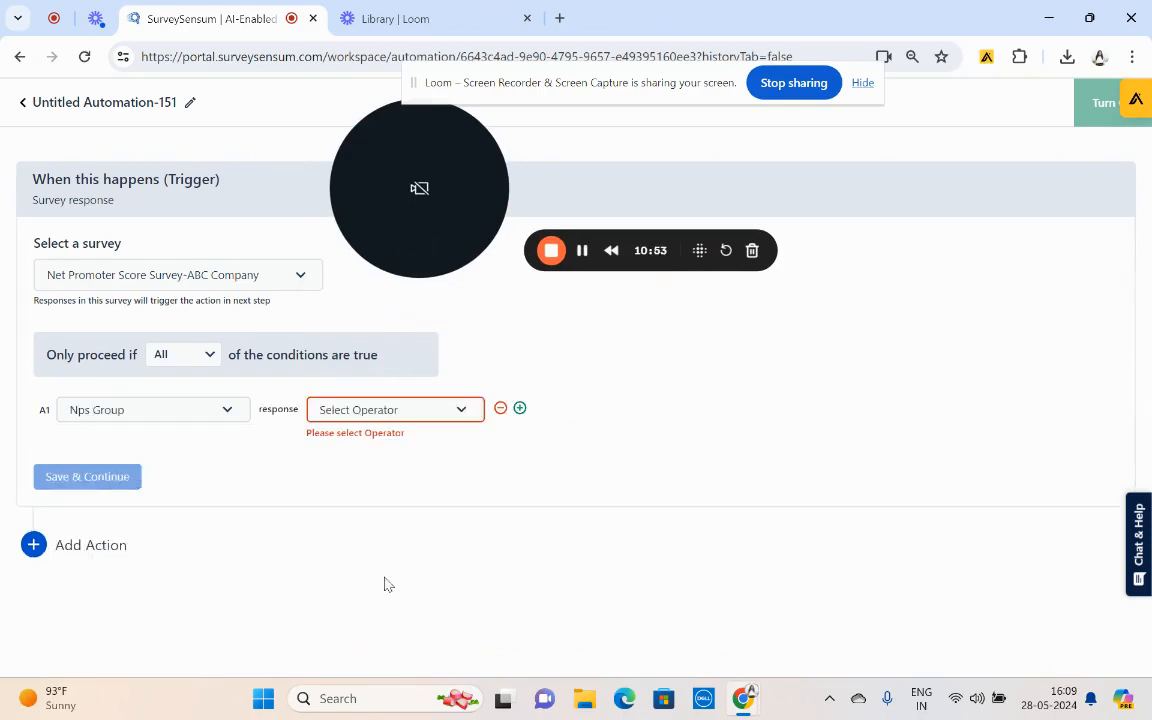
left_click(420, 418)
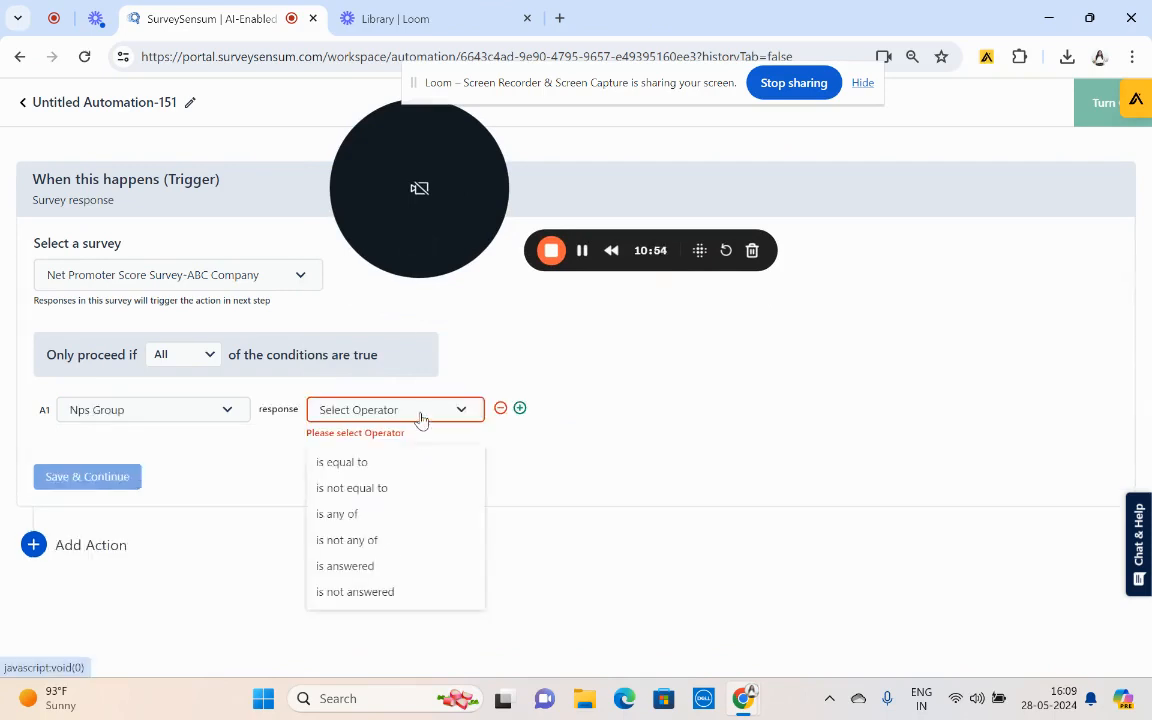
left_click(386, 465)
left_click(561, 417)
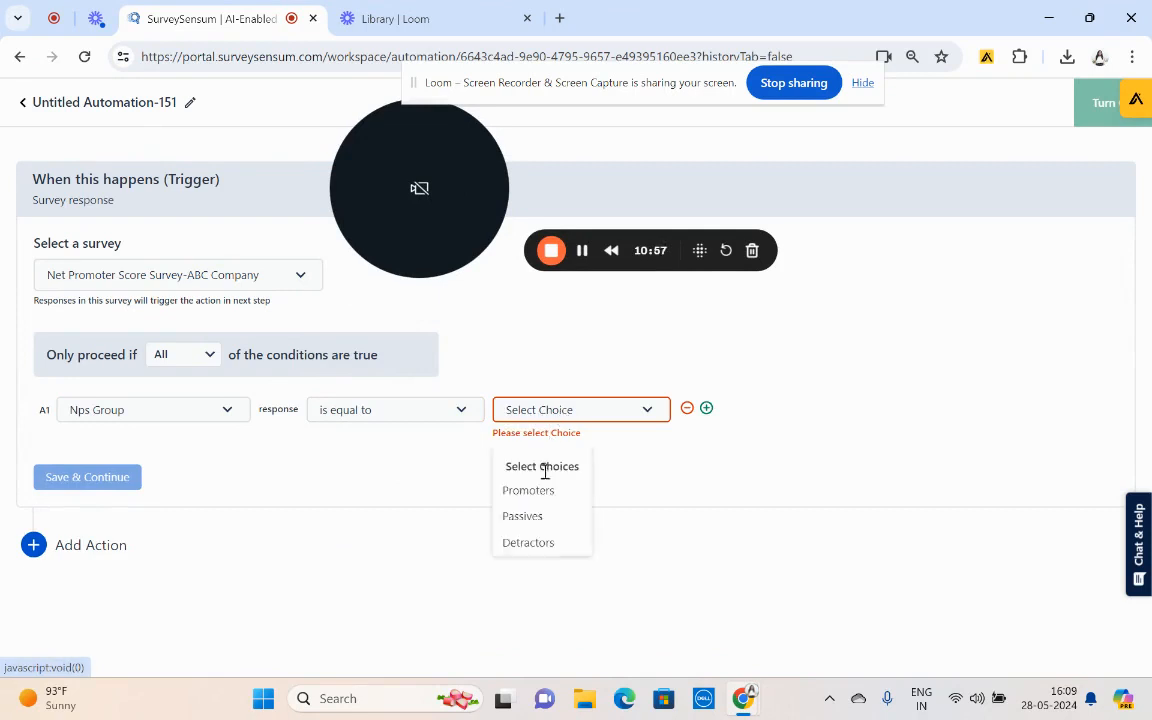
left_click(541, 543)
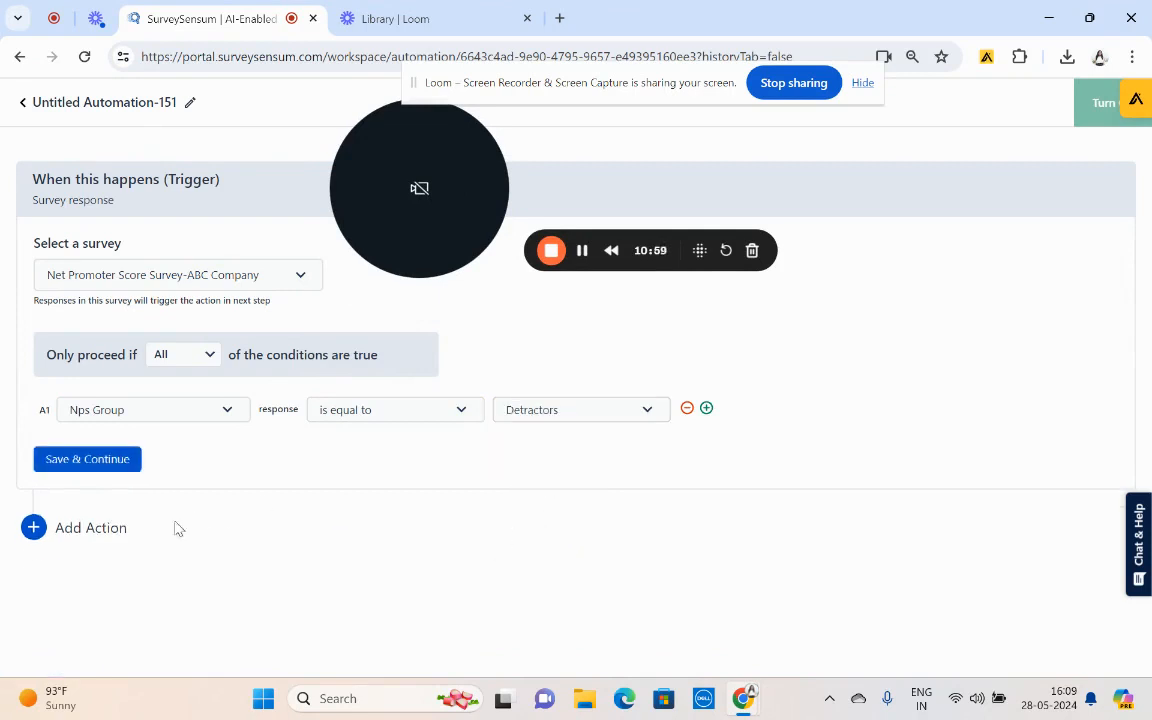
left_click(88, 460)
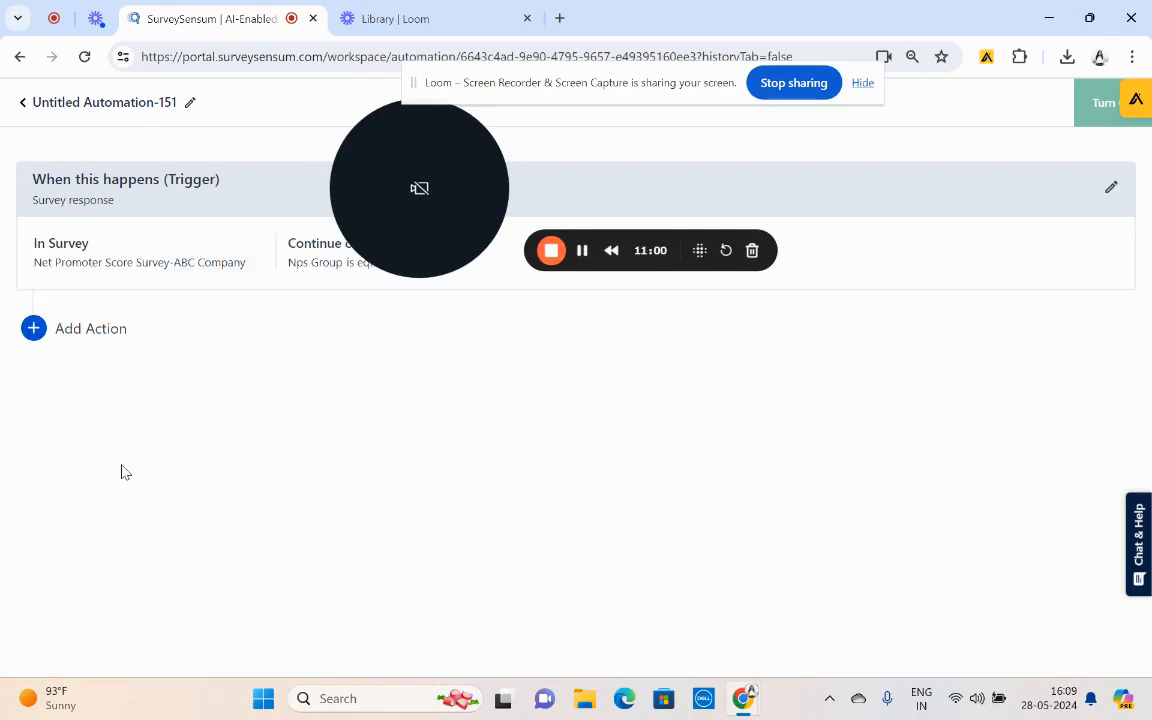
- Add a Generate Ticket action whose ticket description captures Name, Email, Phone Number and Lokasi, and save the description
left_click(90, 329)
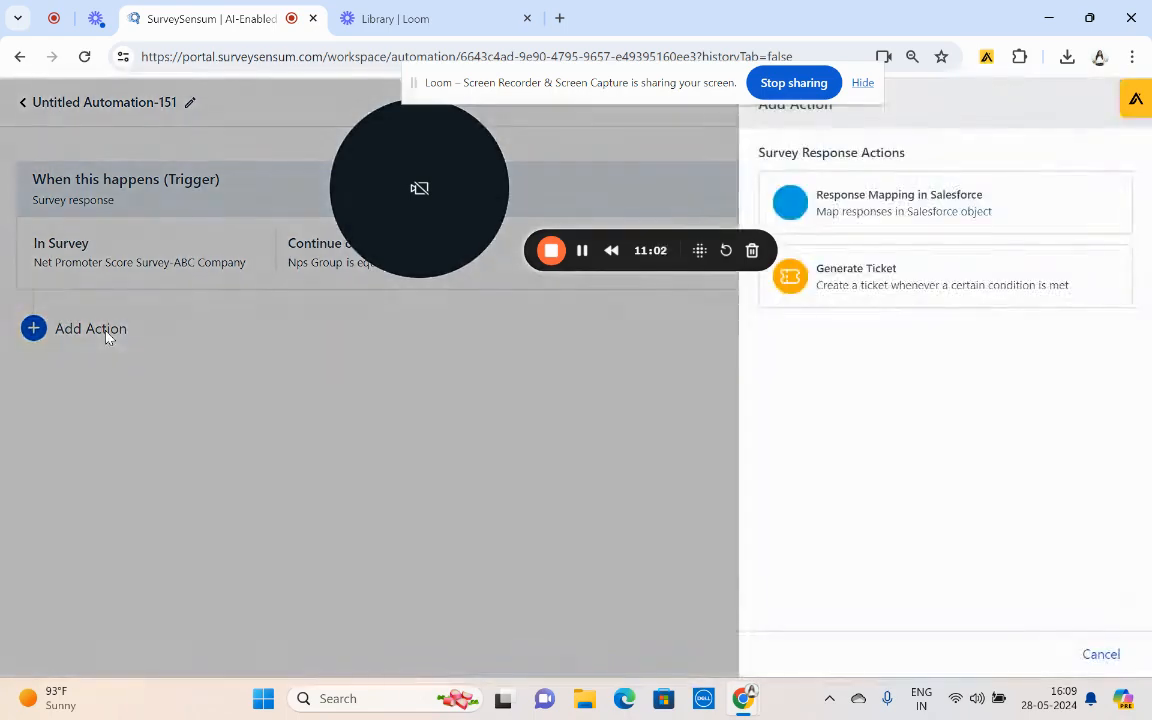
left_click(895, 278)
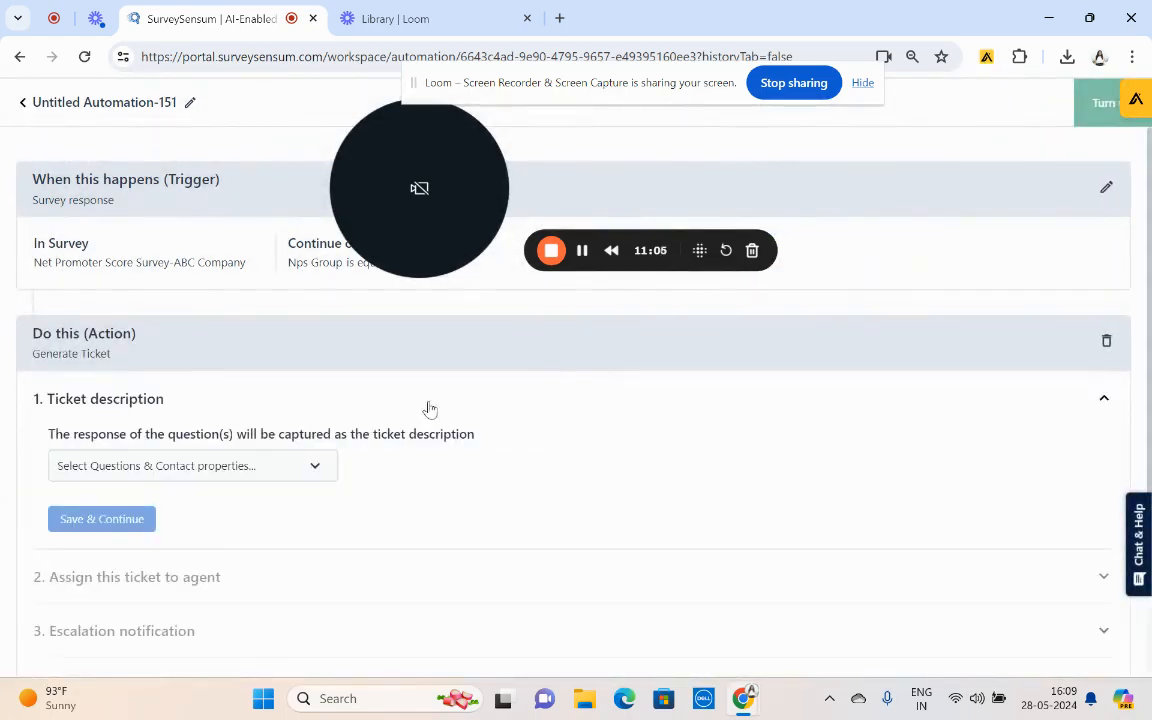
left_click(279, 482)
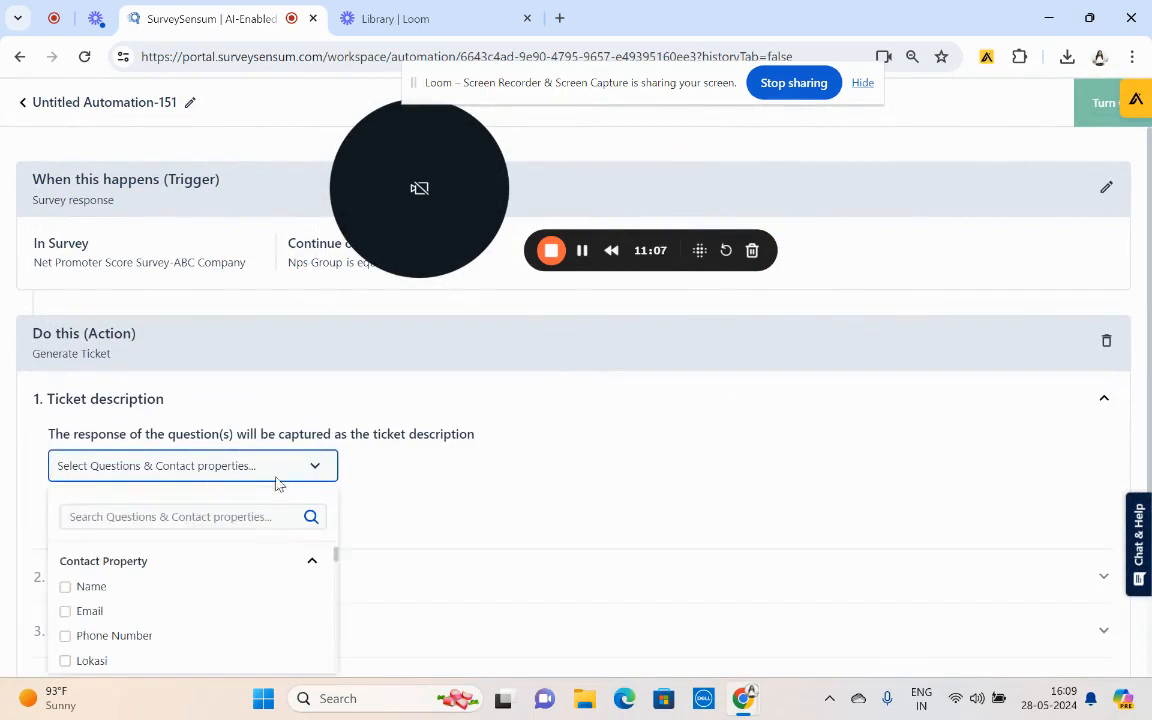
left_click(64, 590)
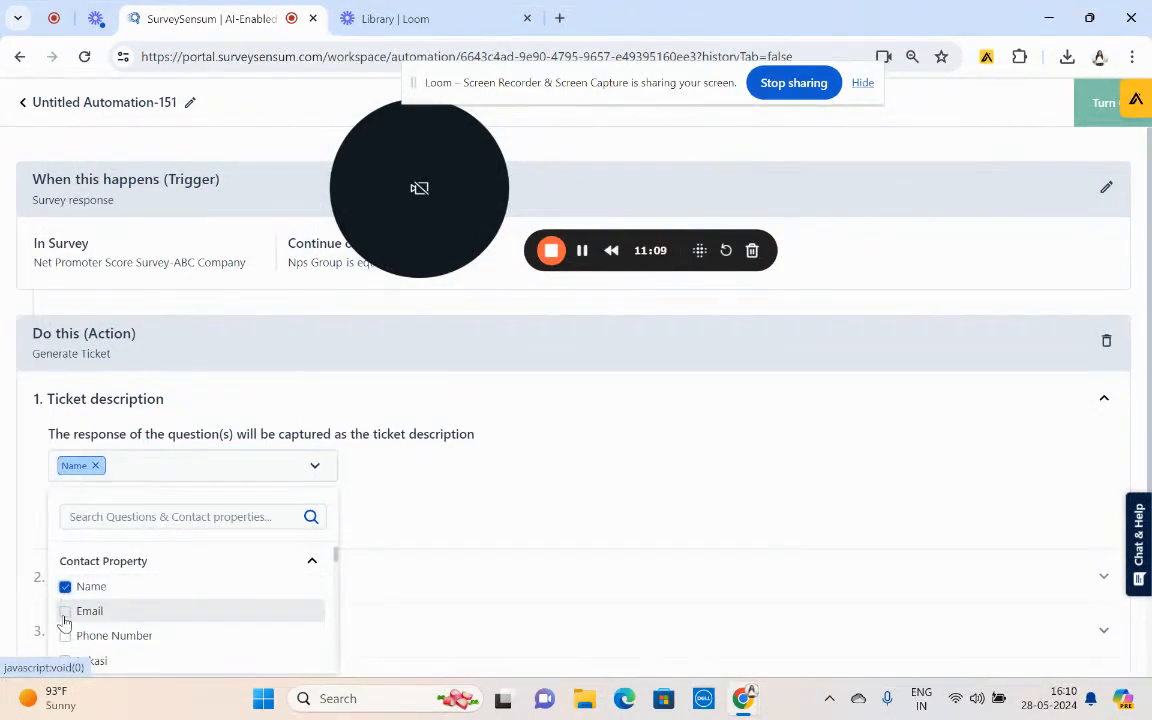
mouse_move(63, 610)
left_mouse_down()
mouse_move(65, 640)
mouse_move(67, 588)
left_mouse_up()
left_click(64, 612)
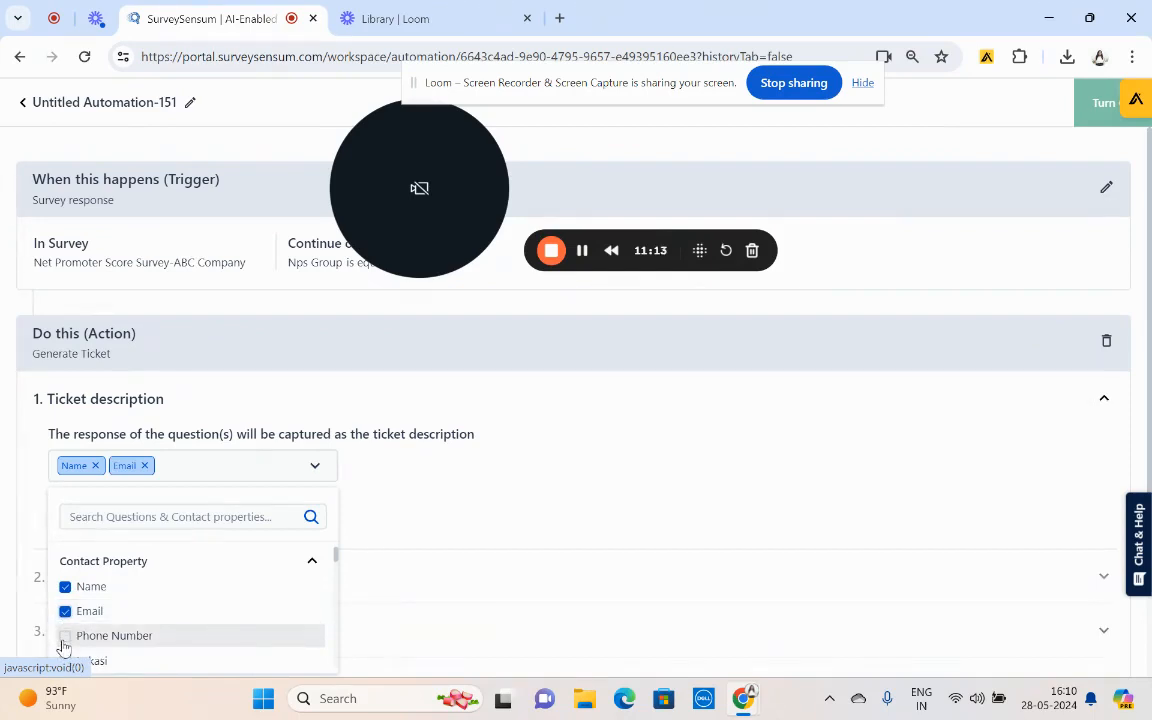
left_click(66, 661)
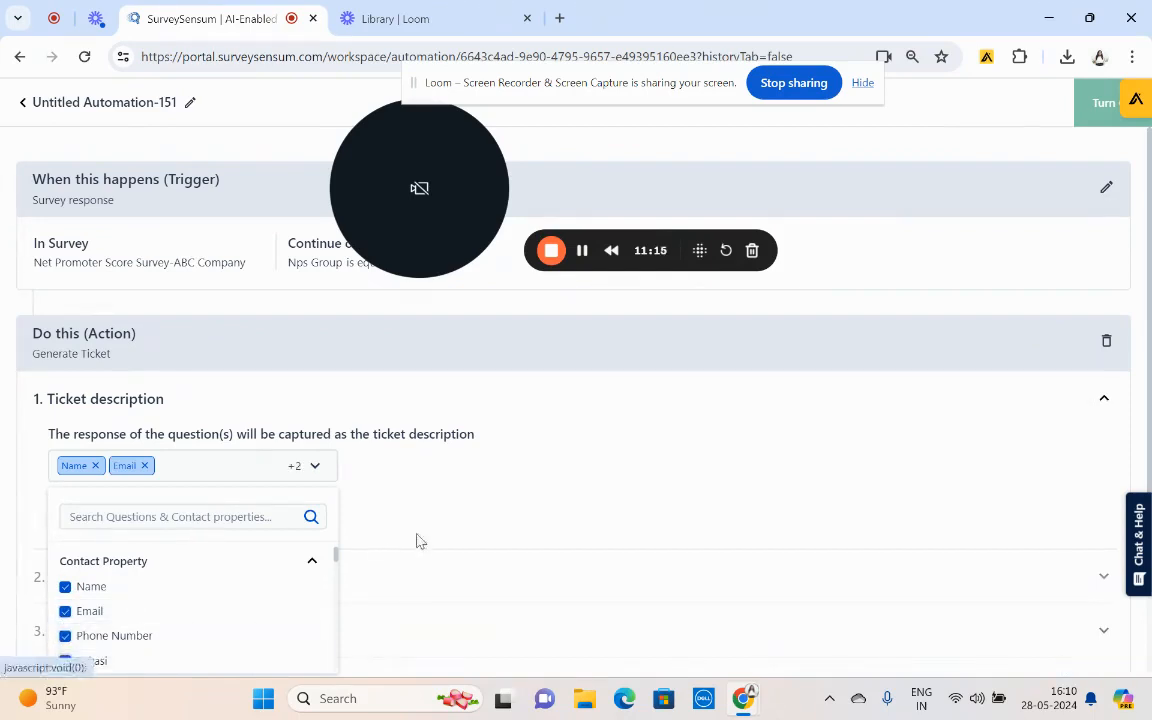
left_click(478, 532)
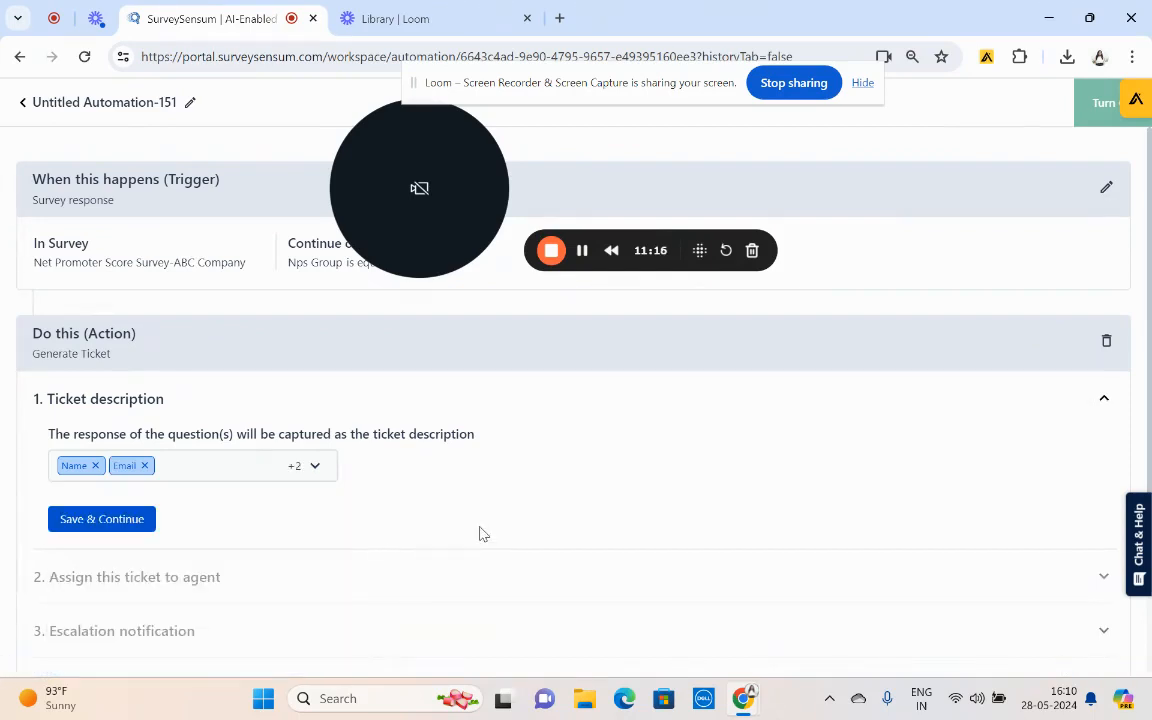
left_click(120, 520)
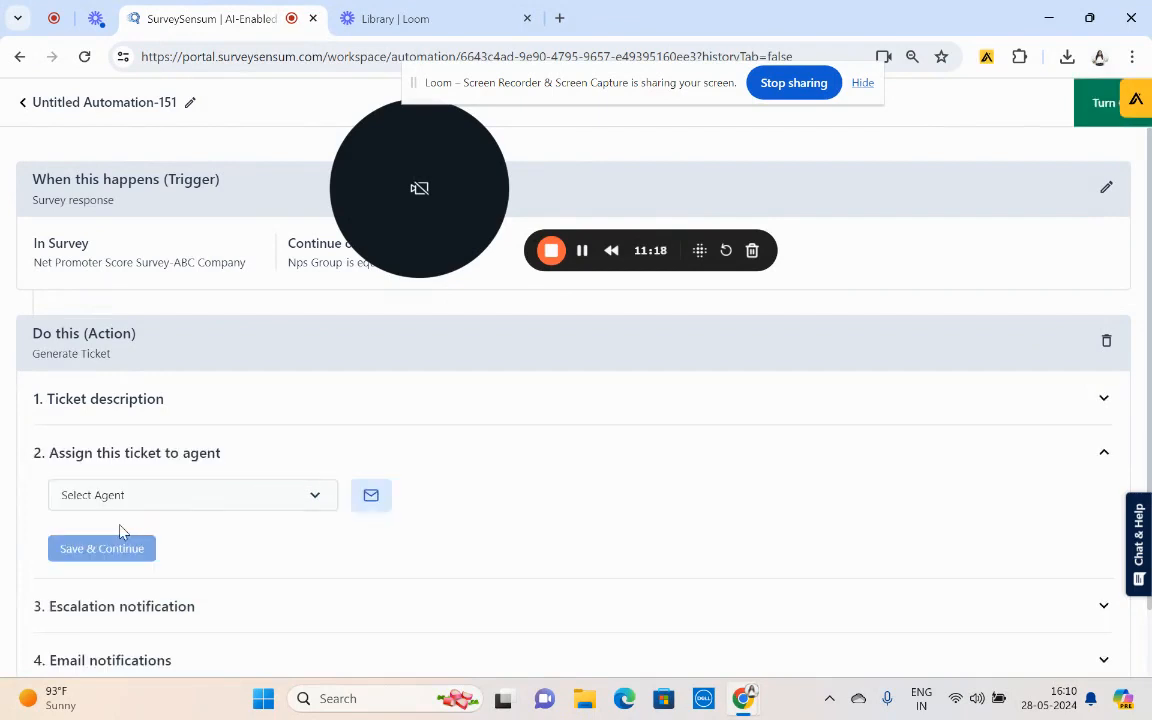
- Assign the generated ticket to the agent given by the ManagerEmail contact property
left_click(163, 497)
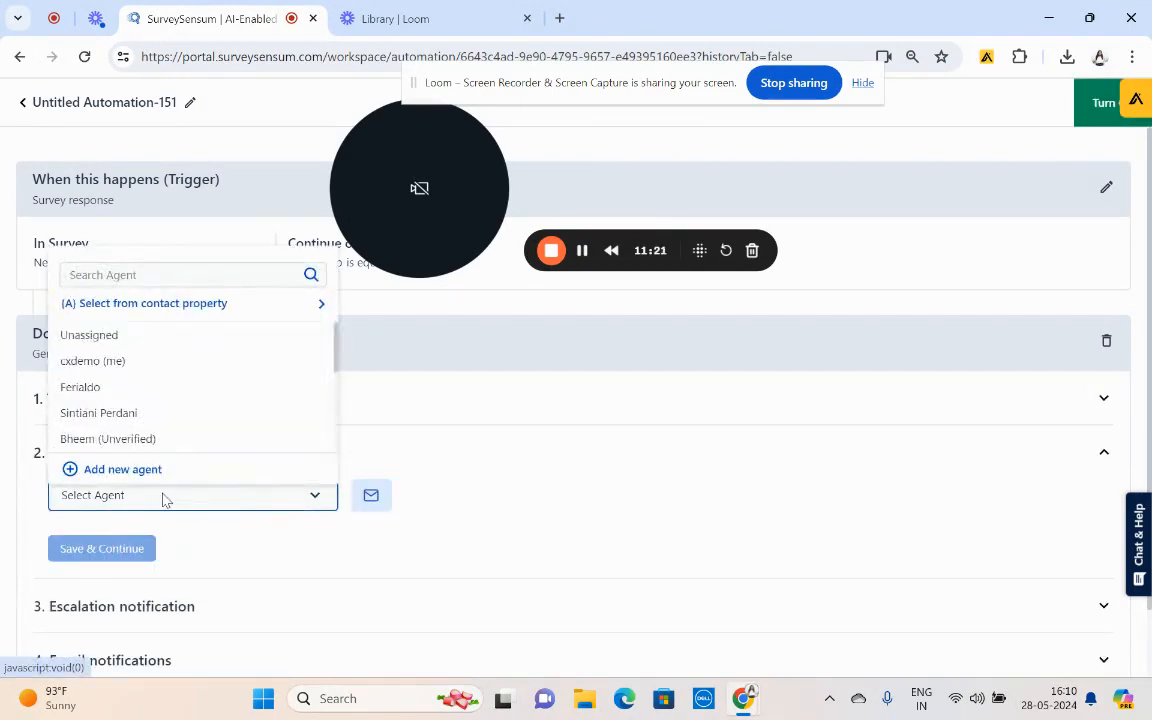
left_click(189, 502)
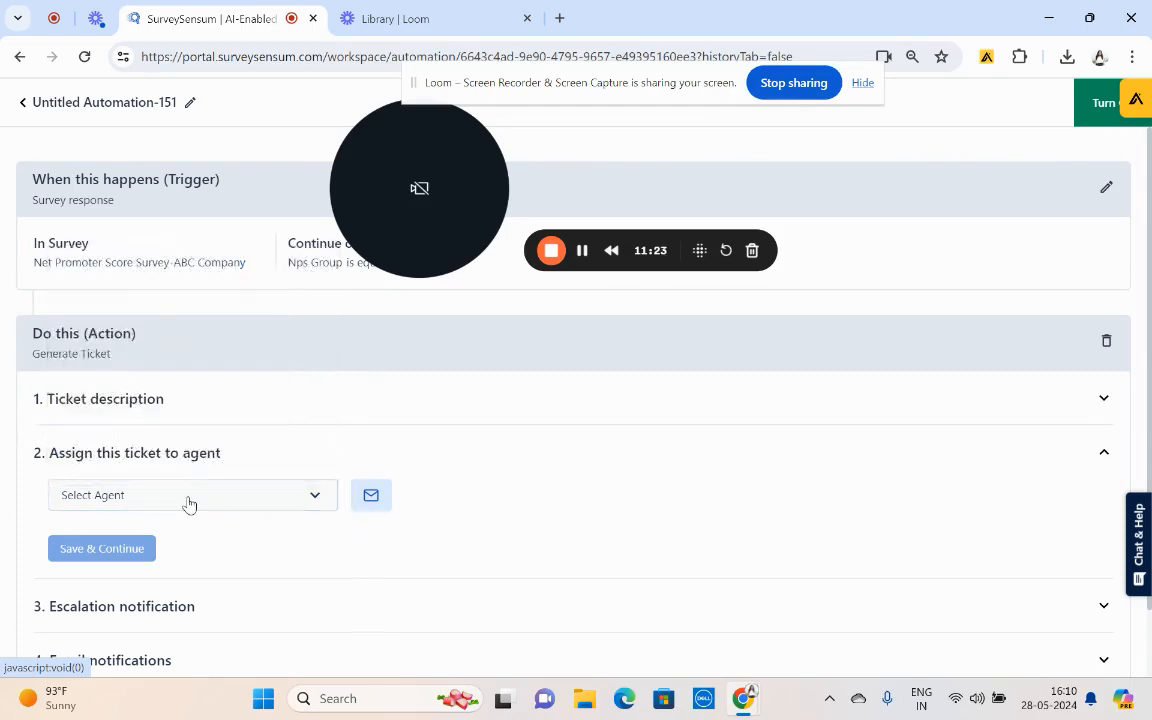
left_click(189, 503)
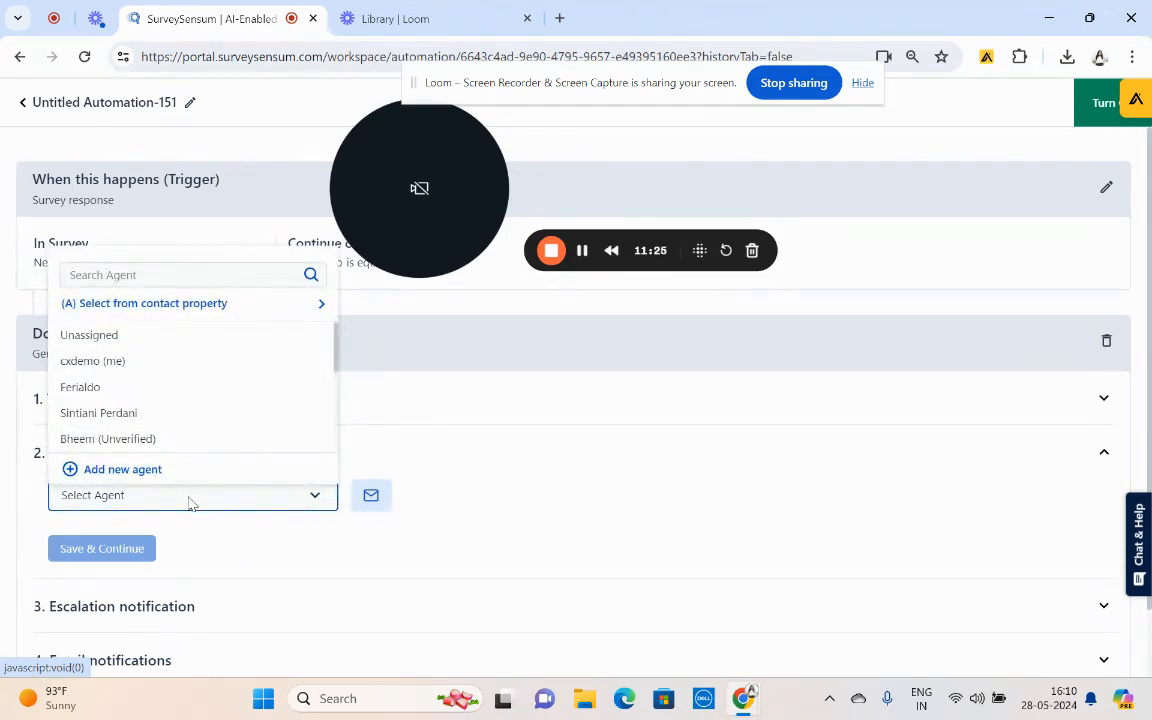
left_click(225, 305)
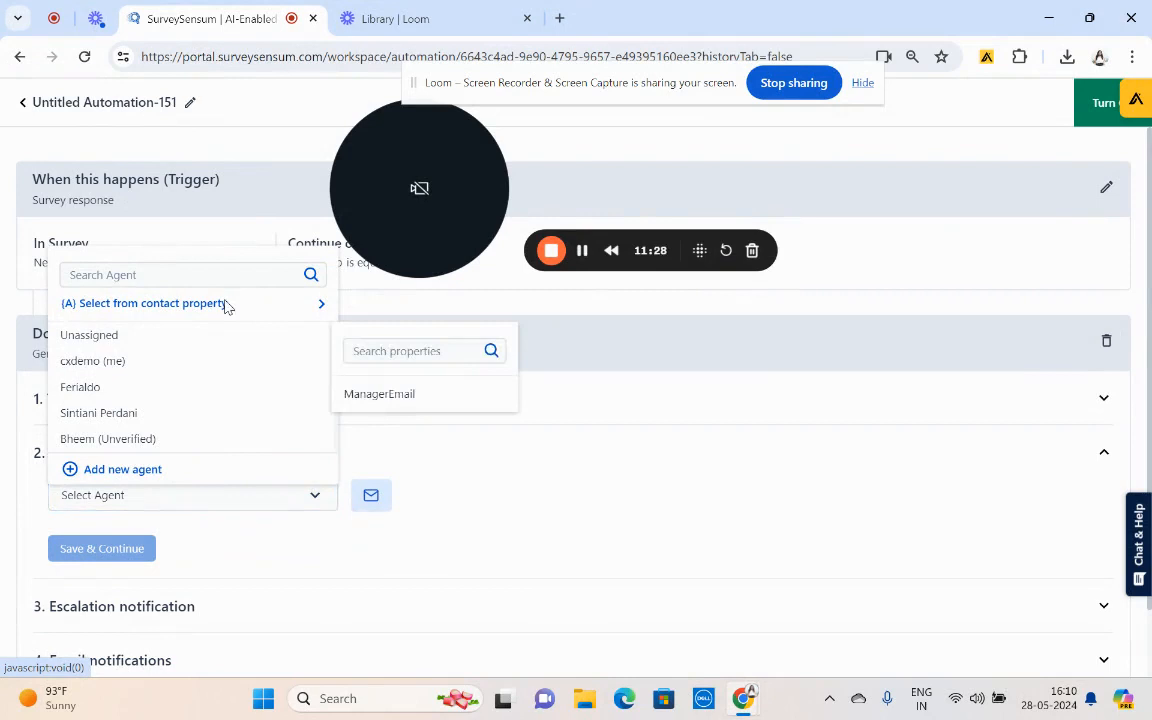
left_click(369, 396)
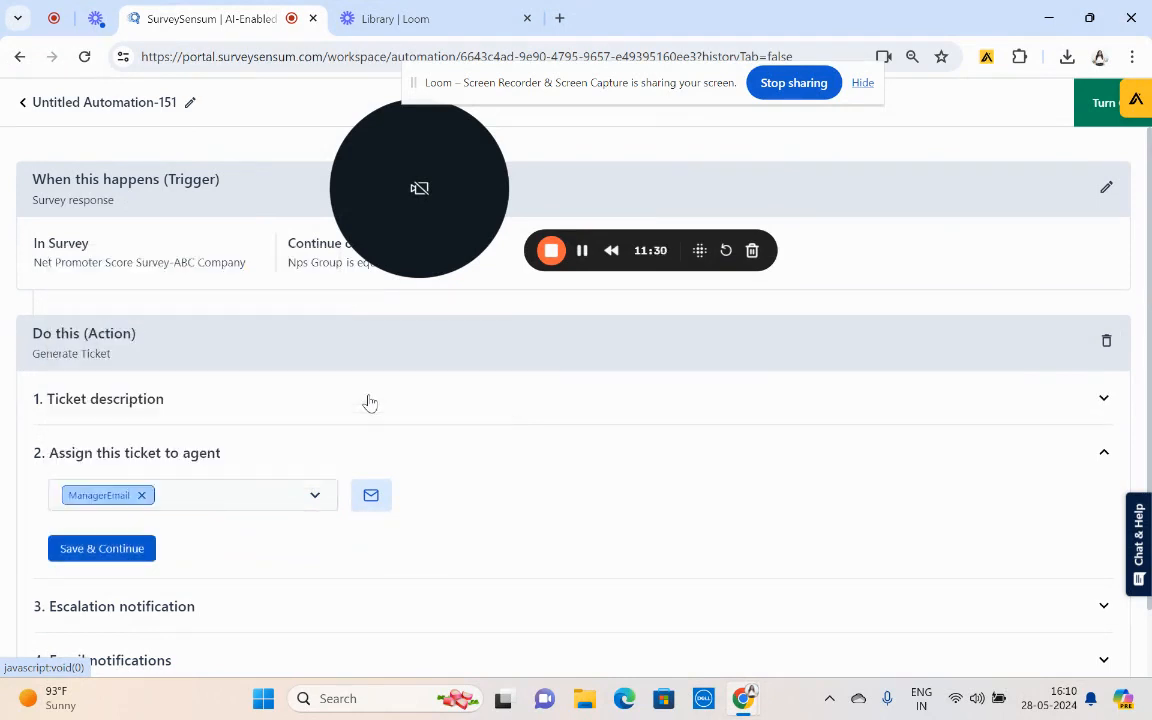
- Examine the ticket's escalation notification settings, and return to the automation list
left_click(201, 607)
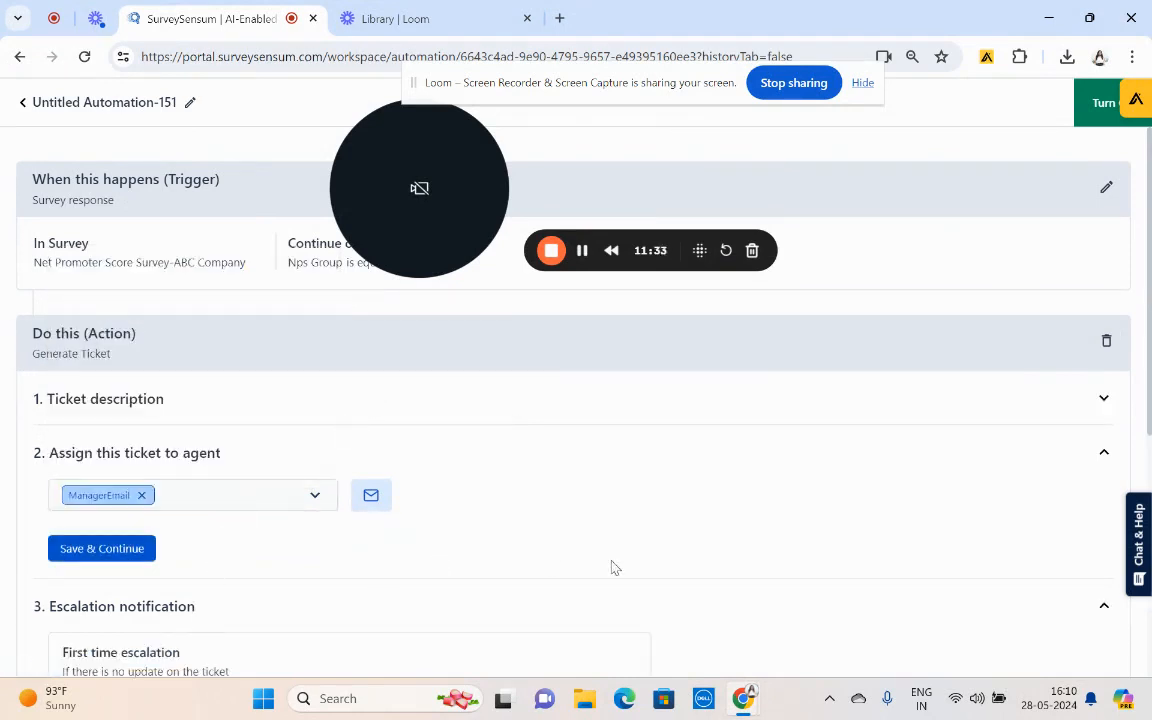
left_click_drag(1148, 400, 1146, 622)
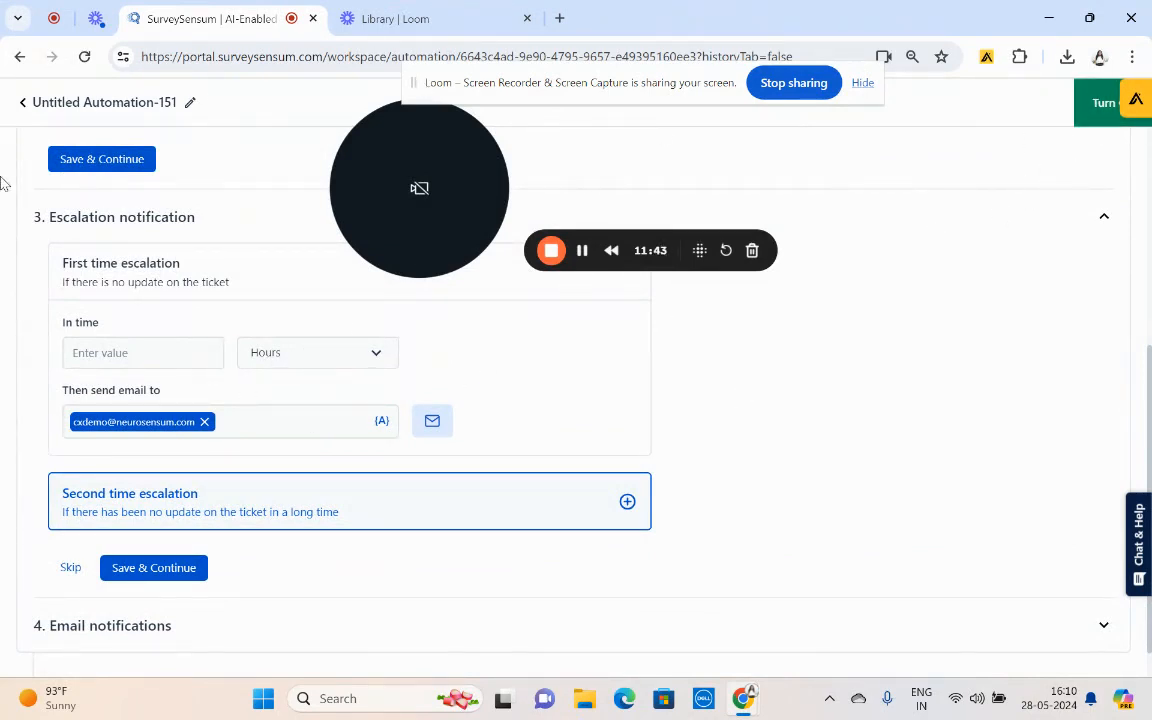
left_click(22, 103)
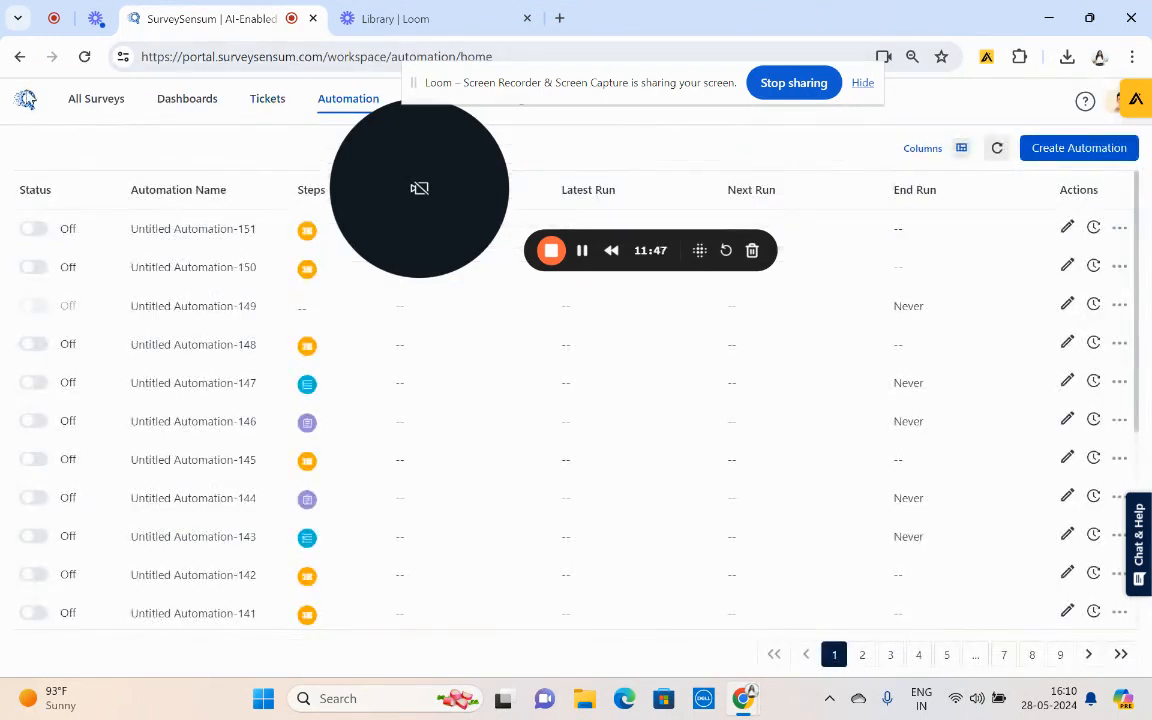
- Open the report of the Mortgage survey from the survey list and show its NPS Trend as Daily
left_click(26, 101)
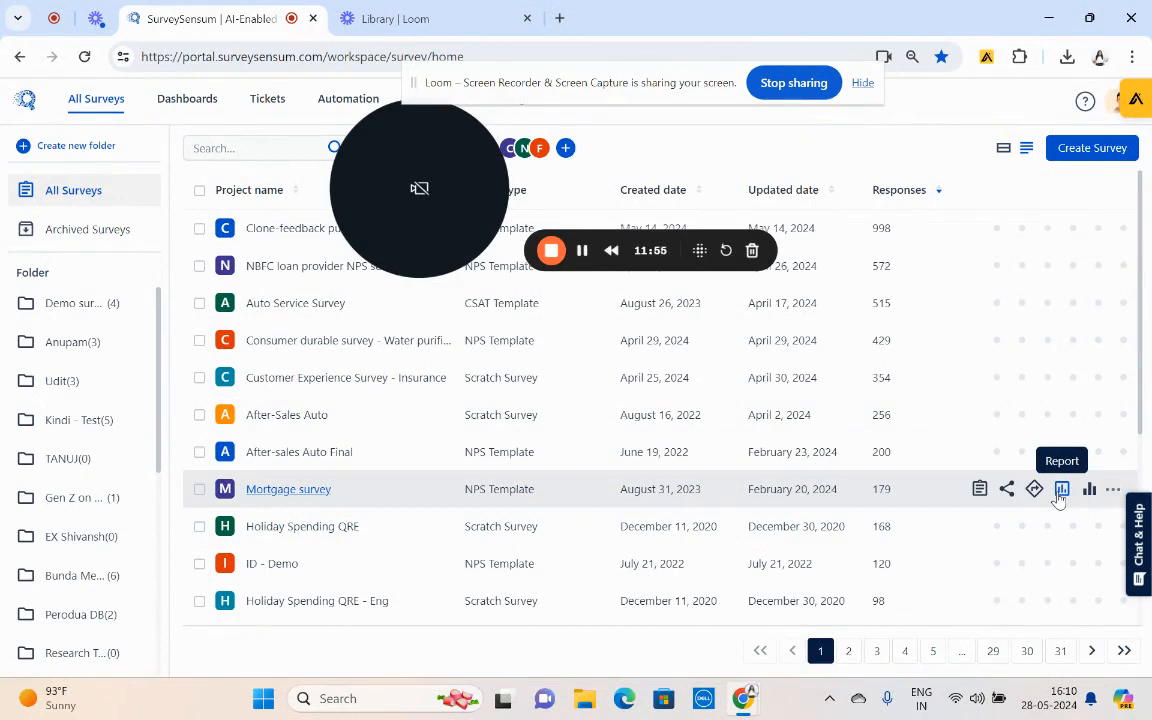
left_click(1061, 490)
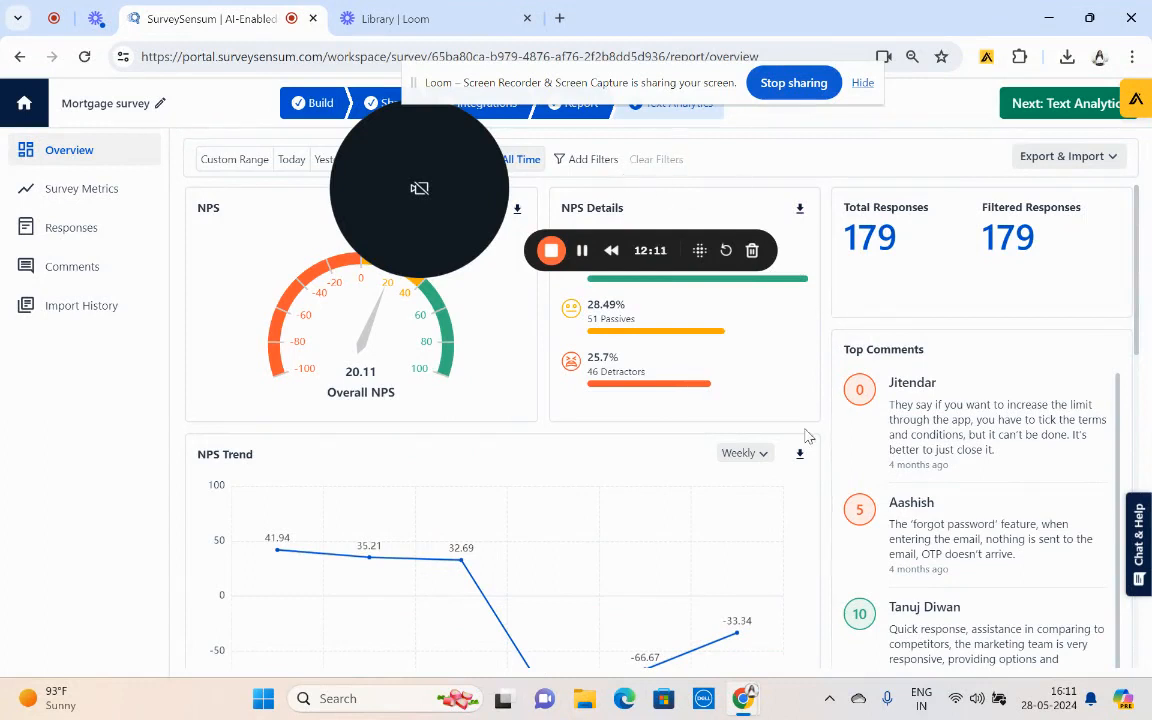
left_click(743, 456)
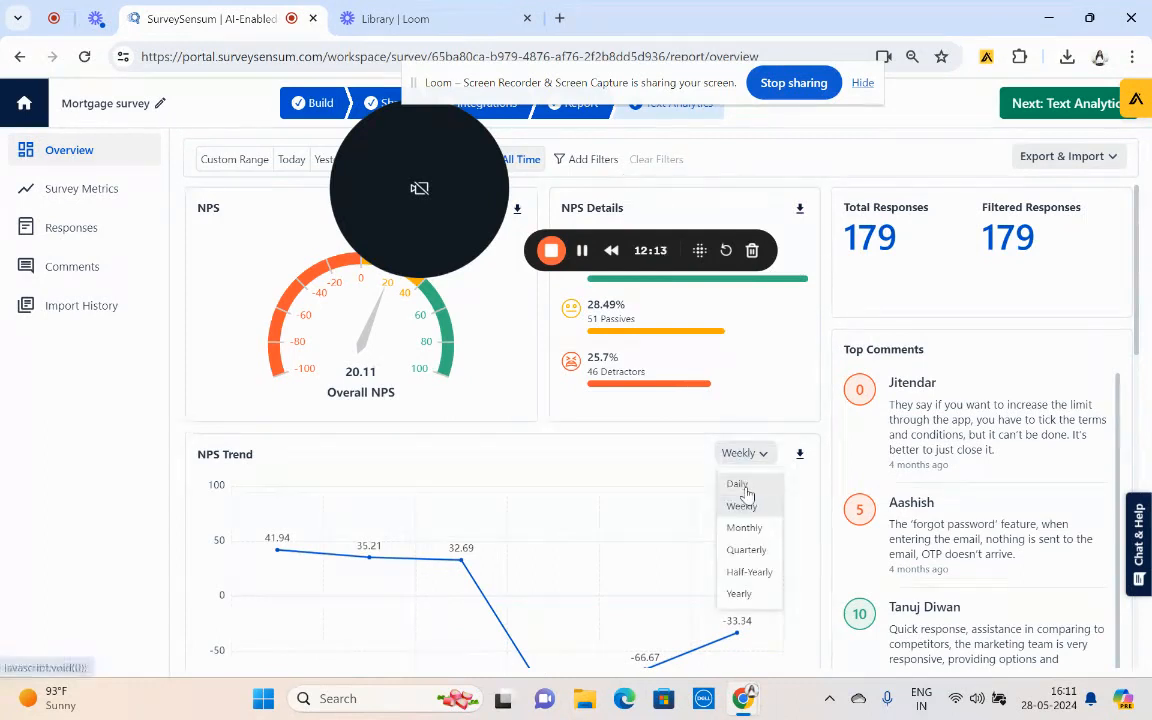
left_click(738, 484)
left_click(755, 455)
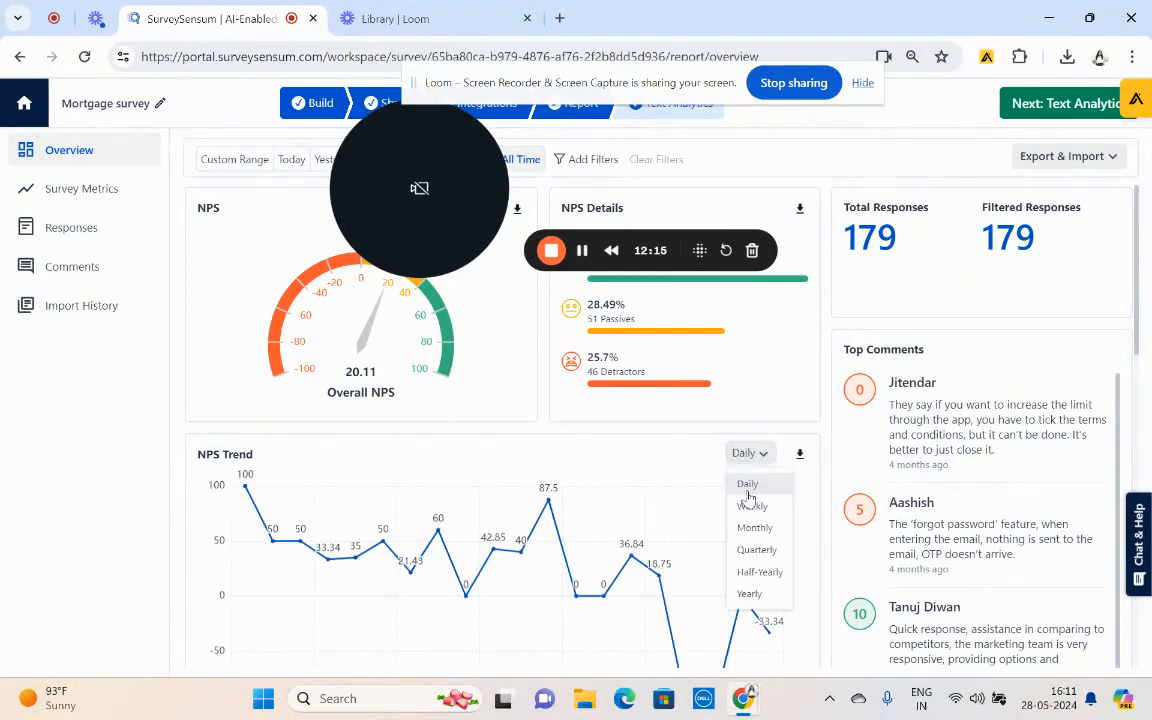
left_click(747, 488)
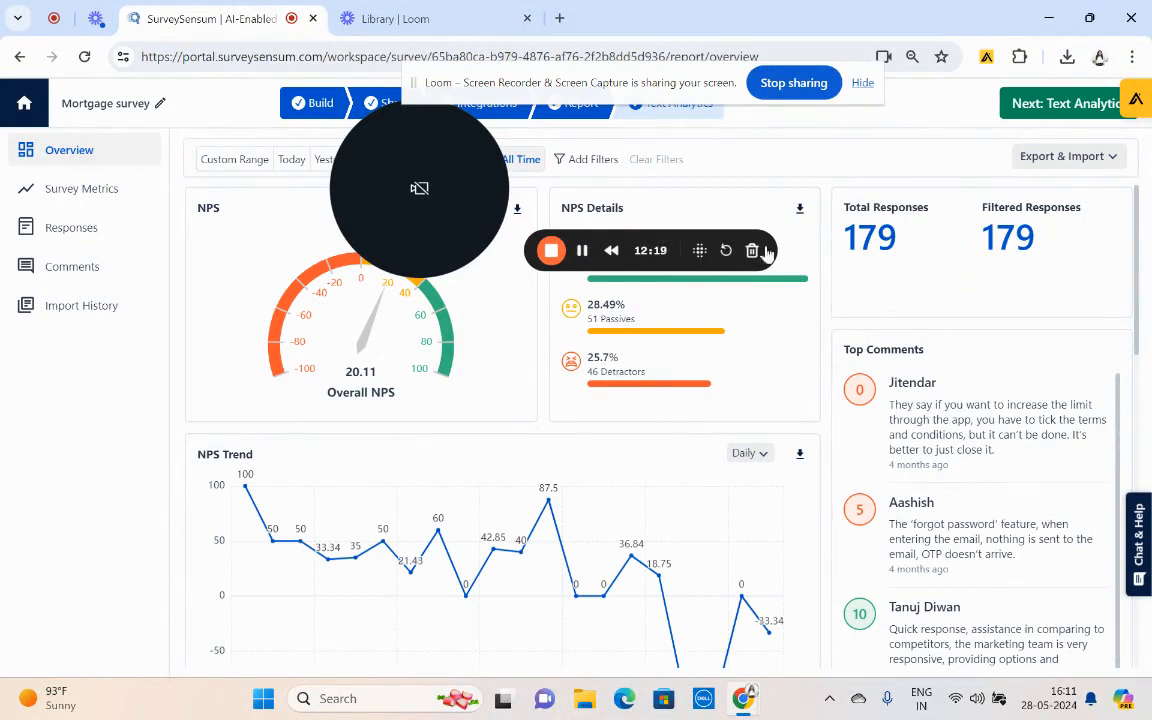
- Examine the report's filter options for City without applying a filter
left_click(588, 162)
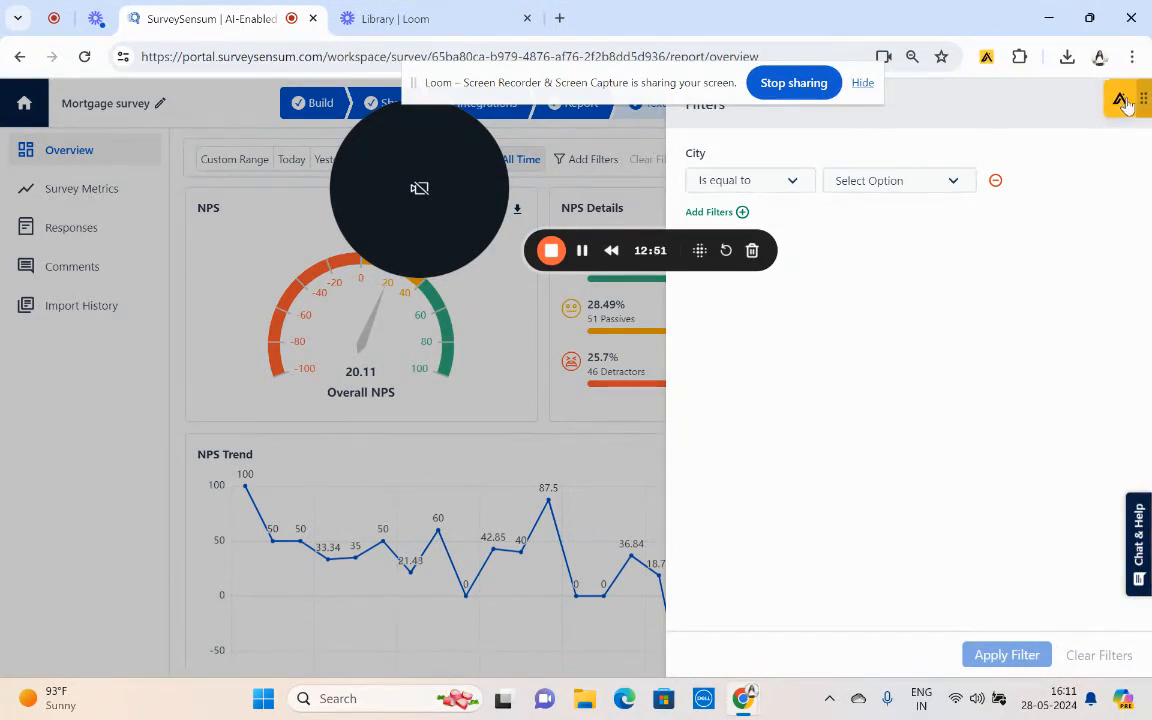
left_click_drag(1134, 142, 1133, 239)
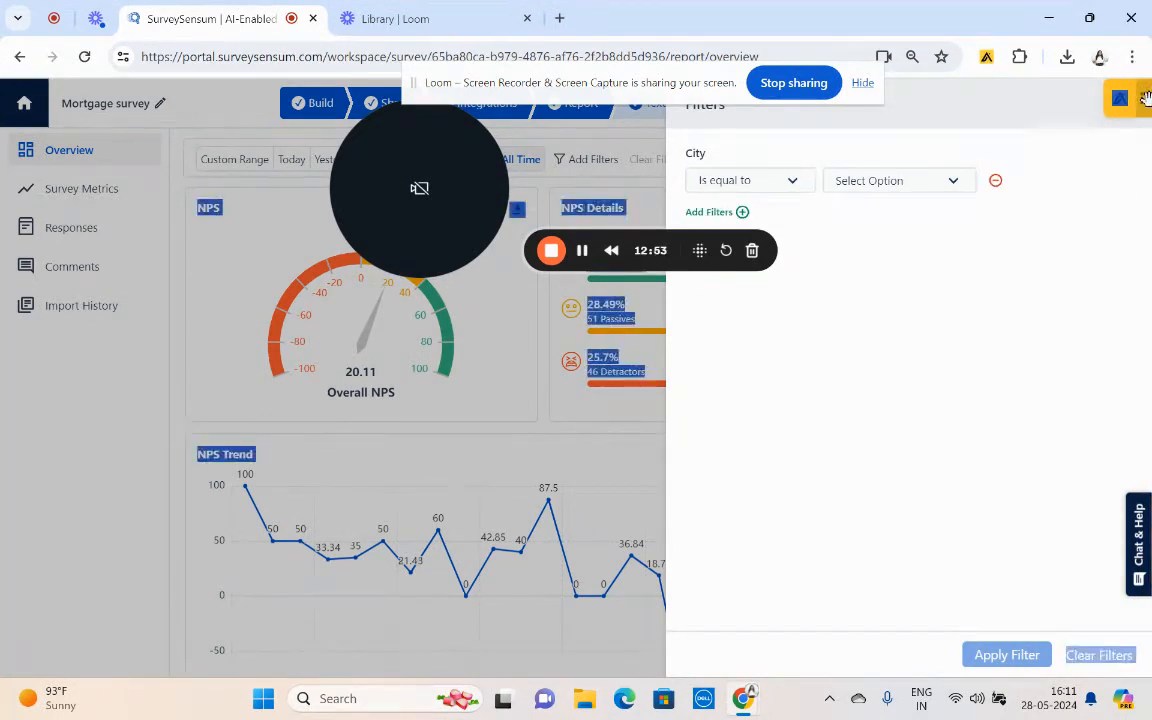
left_click_drag(1146, 103, 1140, 254)
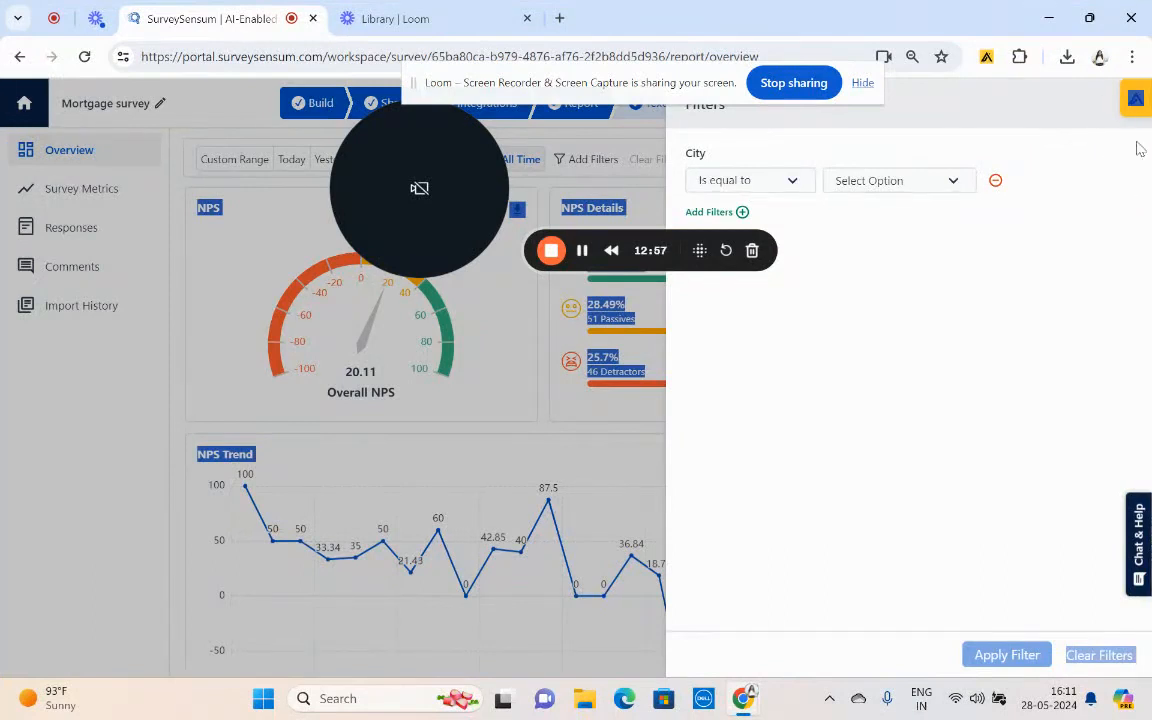
left_click(24, 118)
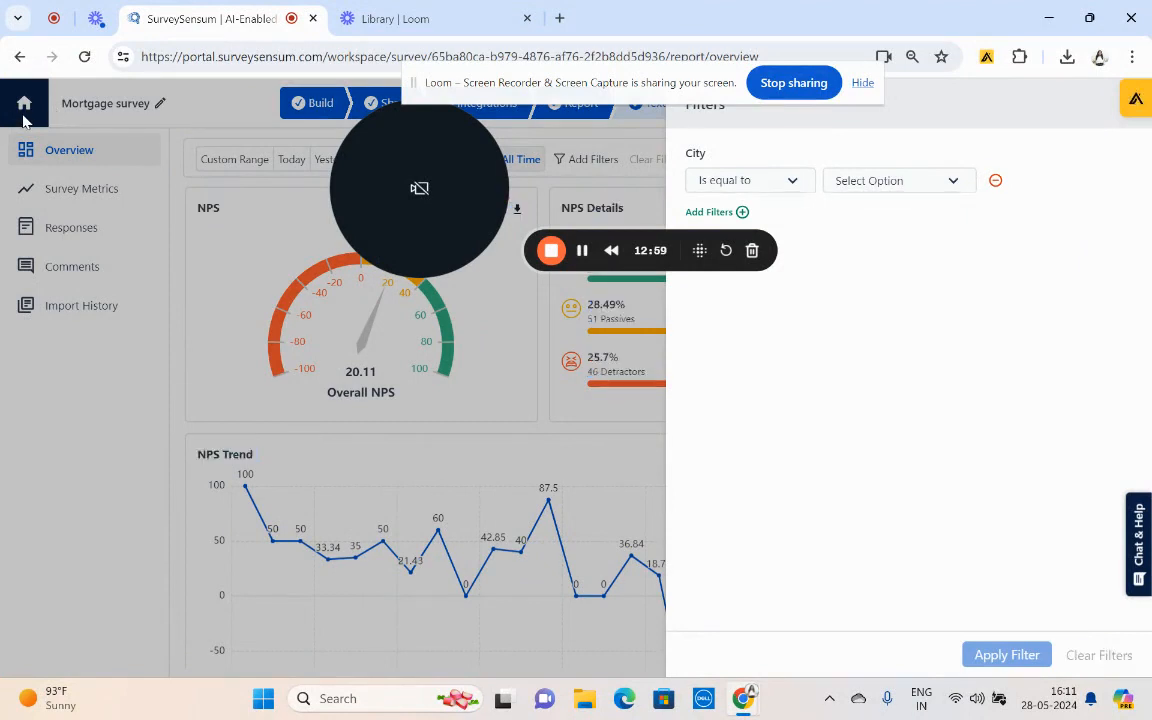
- Open the Mortgage survey's tag analysis and examine the response share, NPS and sentiment of each tag
left_click(581, 252)
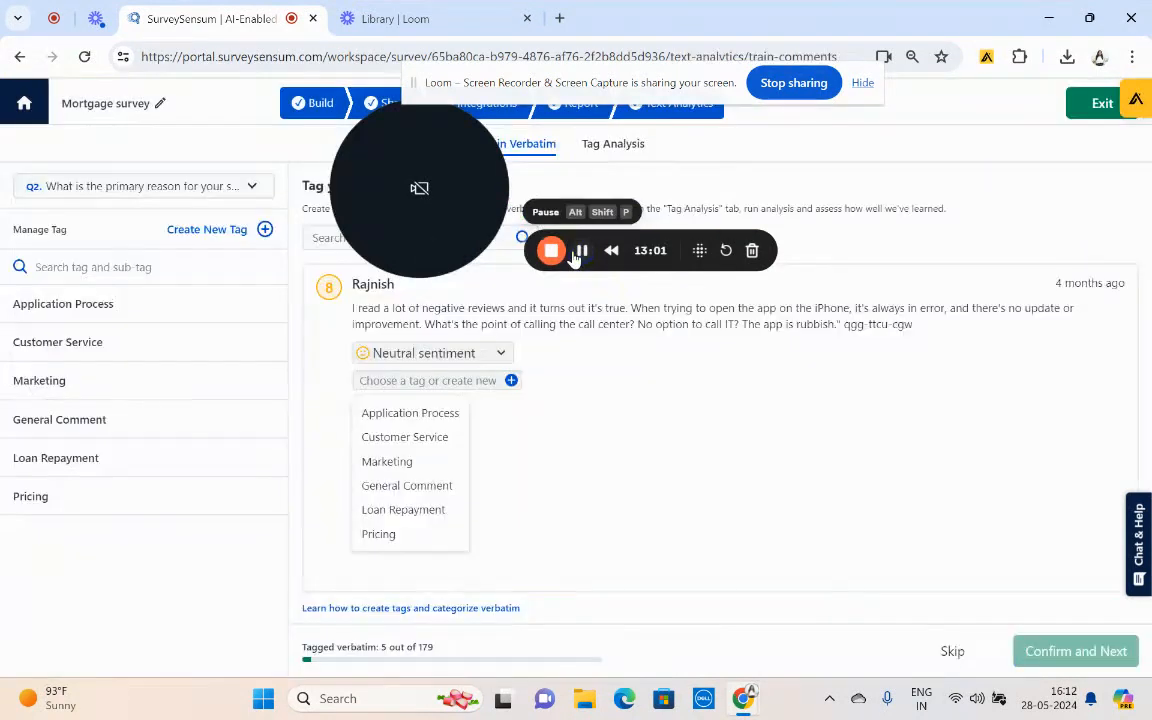
left_click(625, 148)
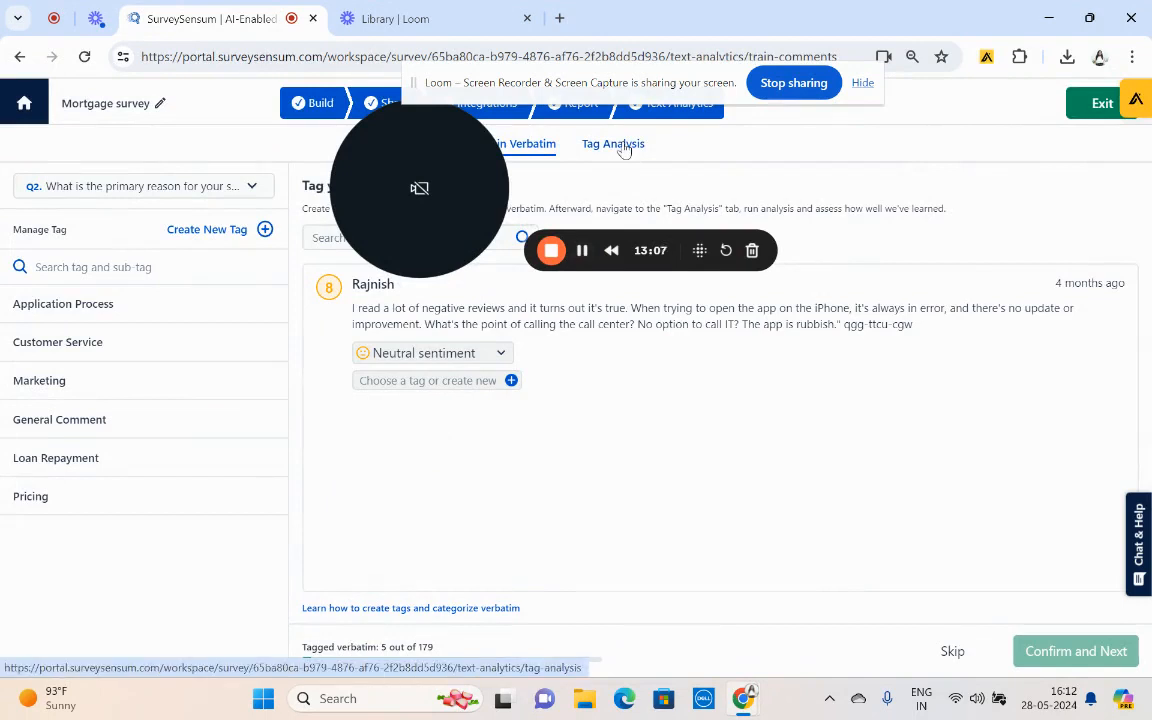
left_click(625, 148)
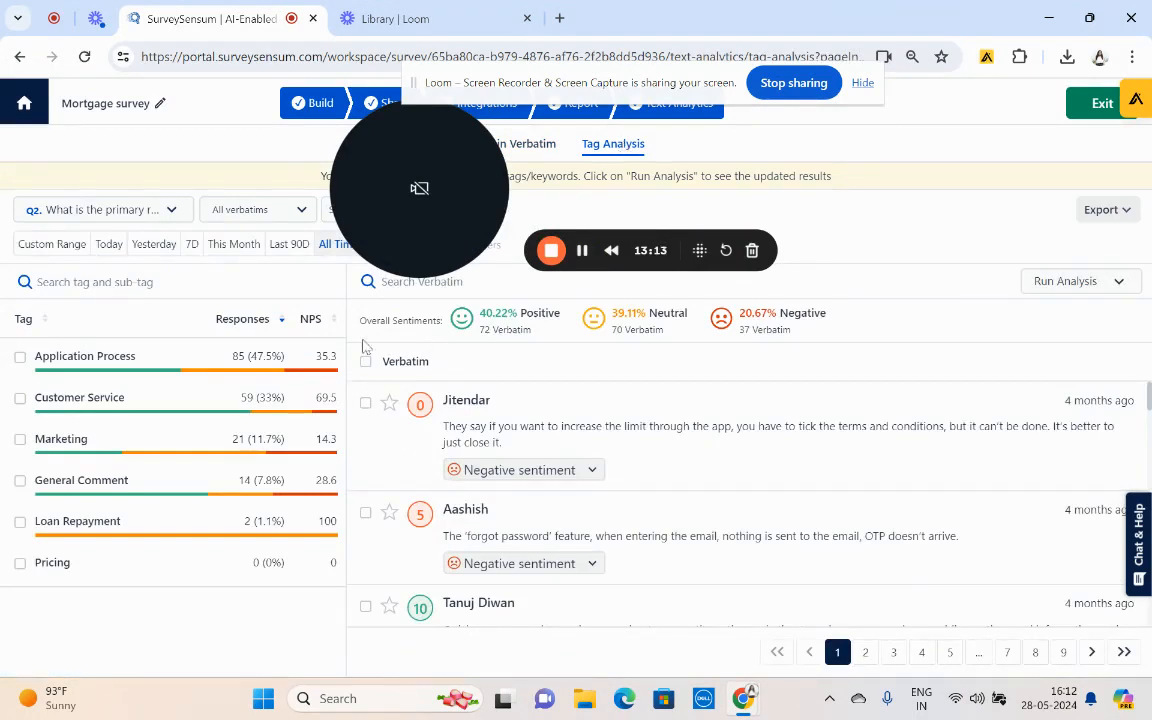
mouse_move(311, 355)
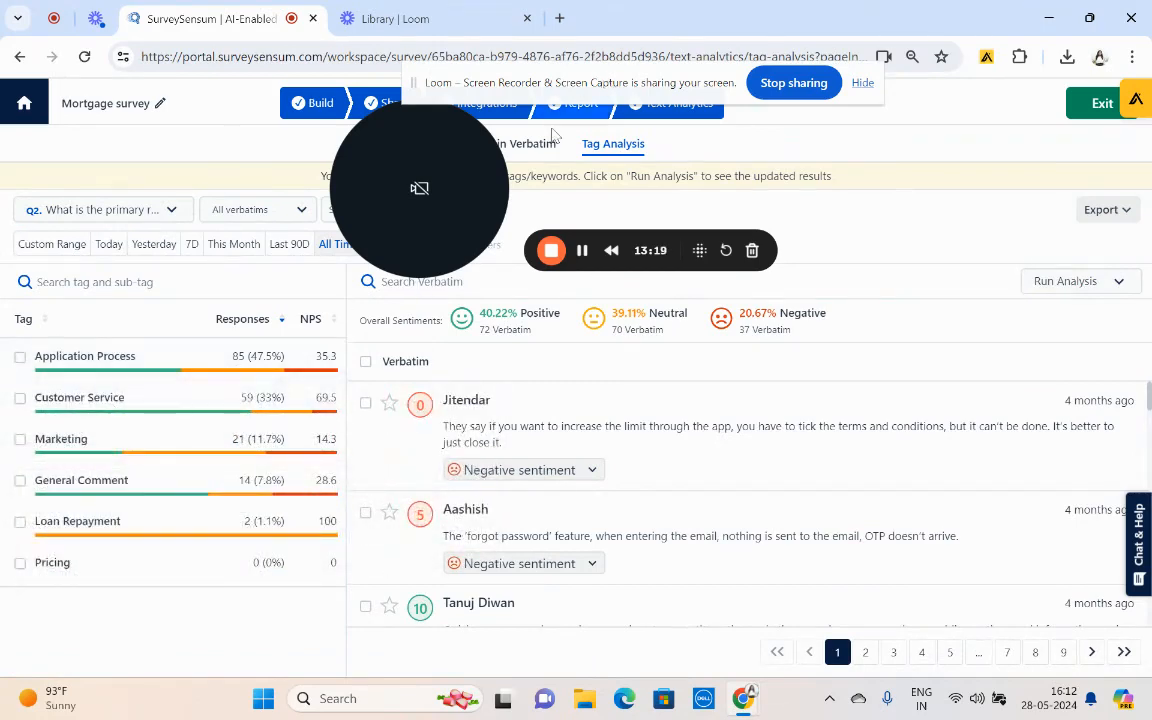
left_click(545, 144)
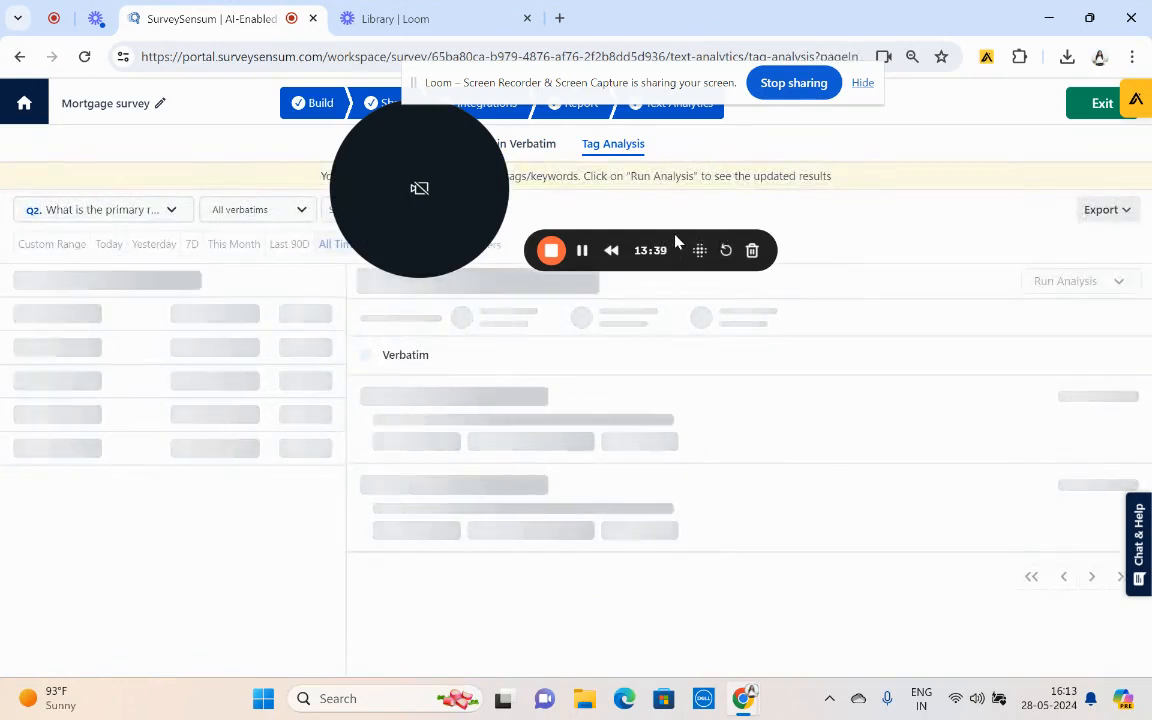
- Filter the tag analysis to Negative sentiment and examine the tags with negative responses
left_click_drag(700, 249, 1128, 238)
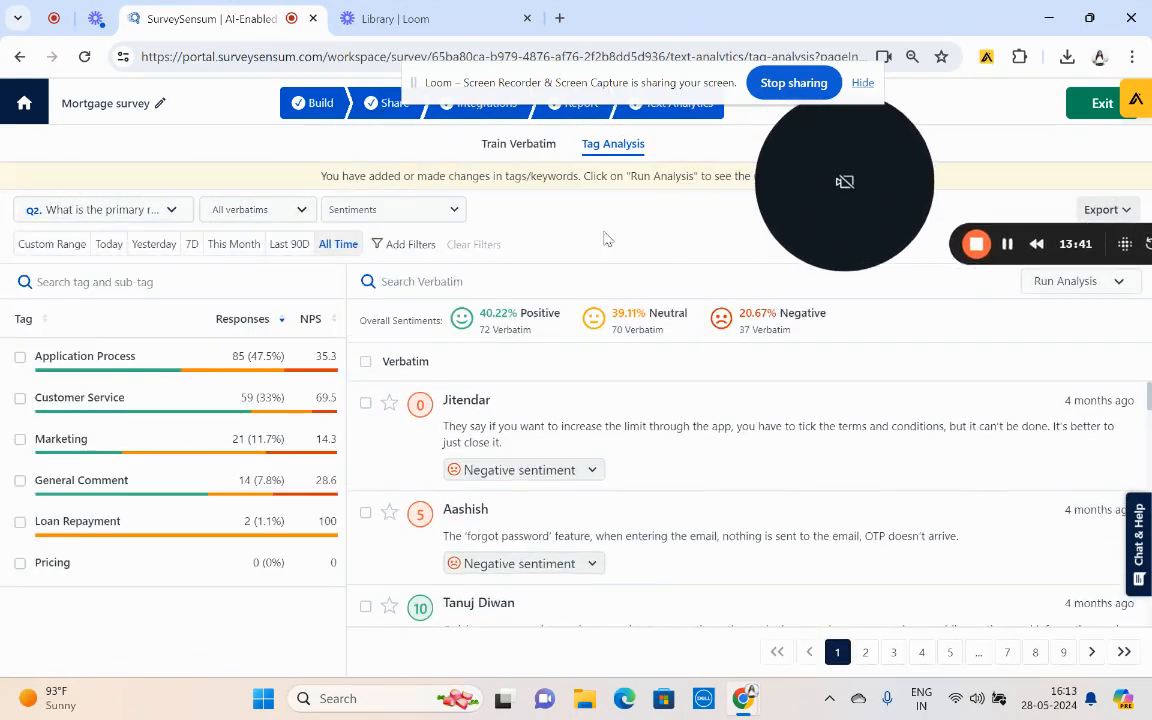
left_click(450, 210)
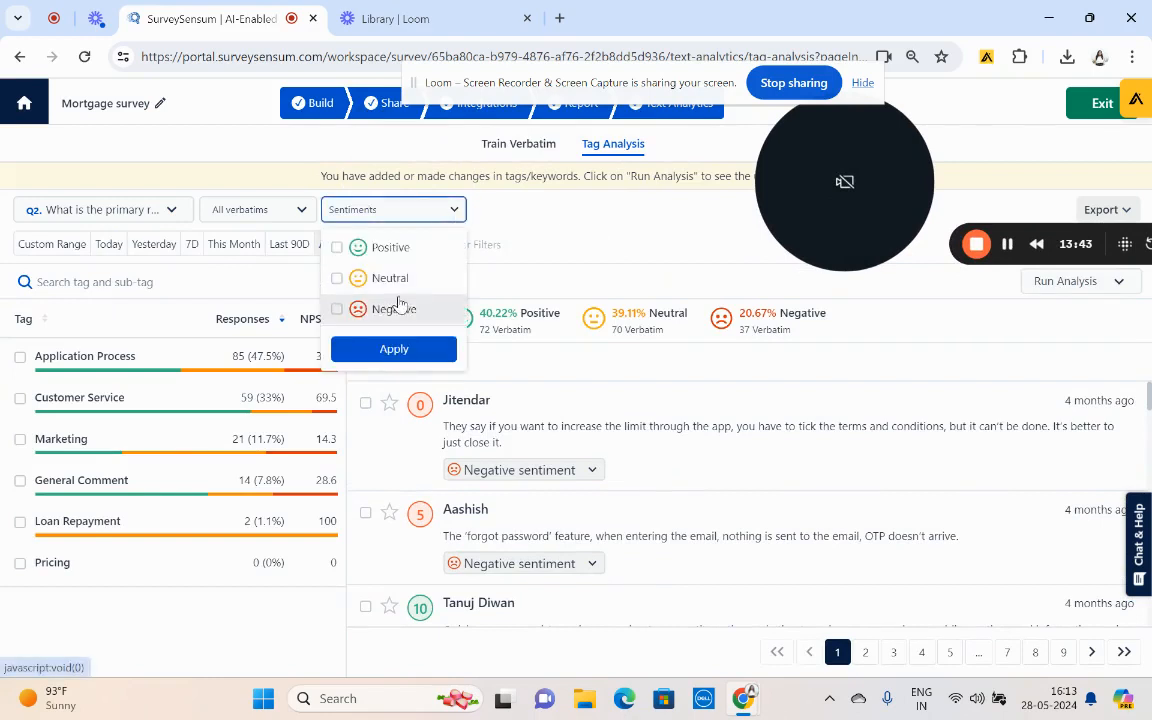
left_click(393, 310)
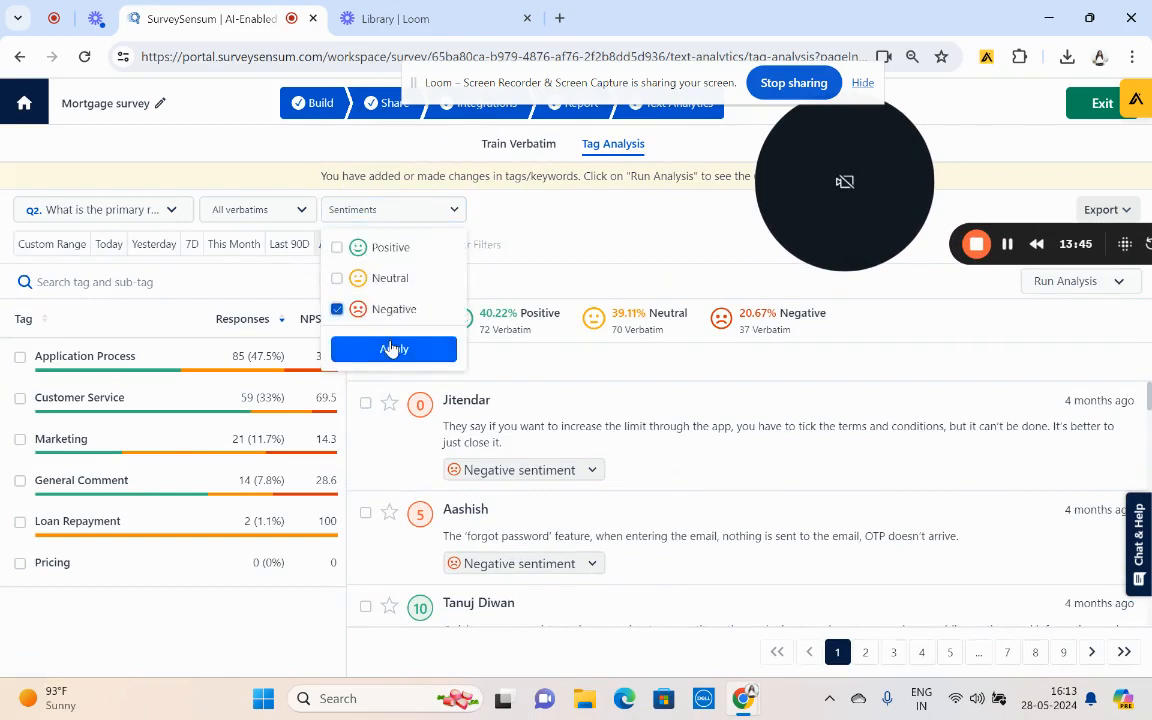
left_click(393, 348)
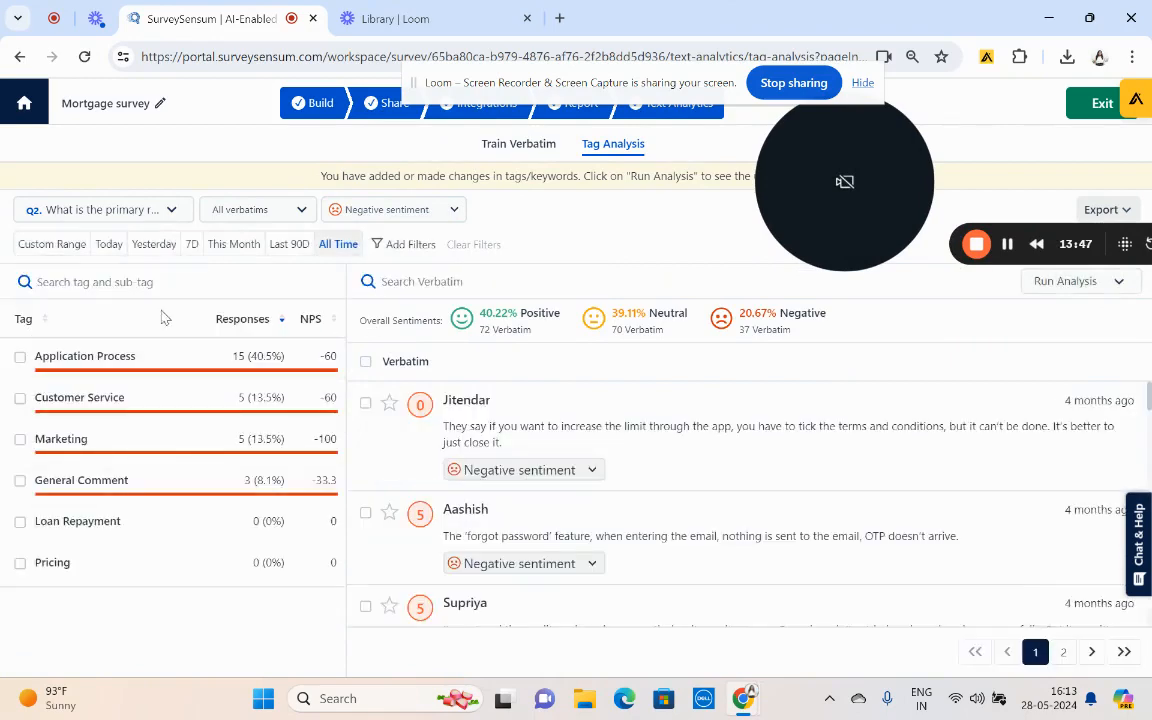
mouse_move(50, 355)
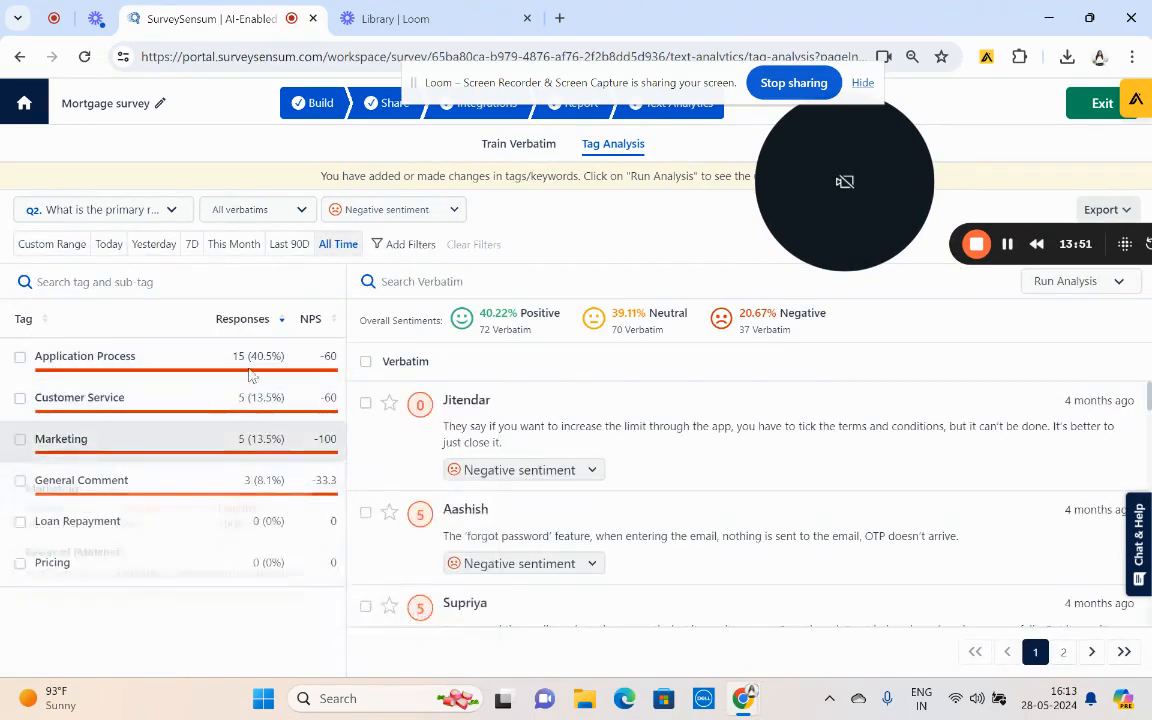
mouse_move(184, 420)
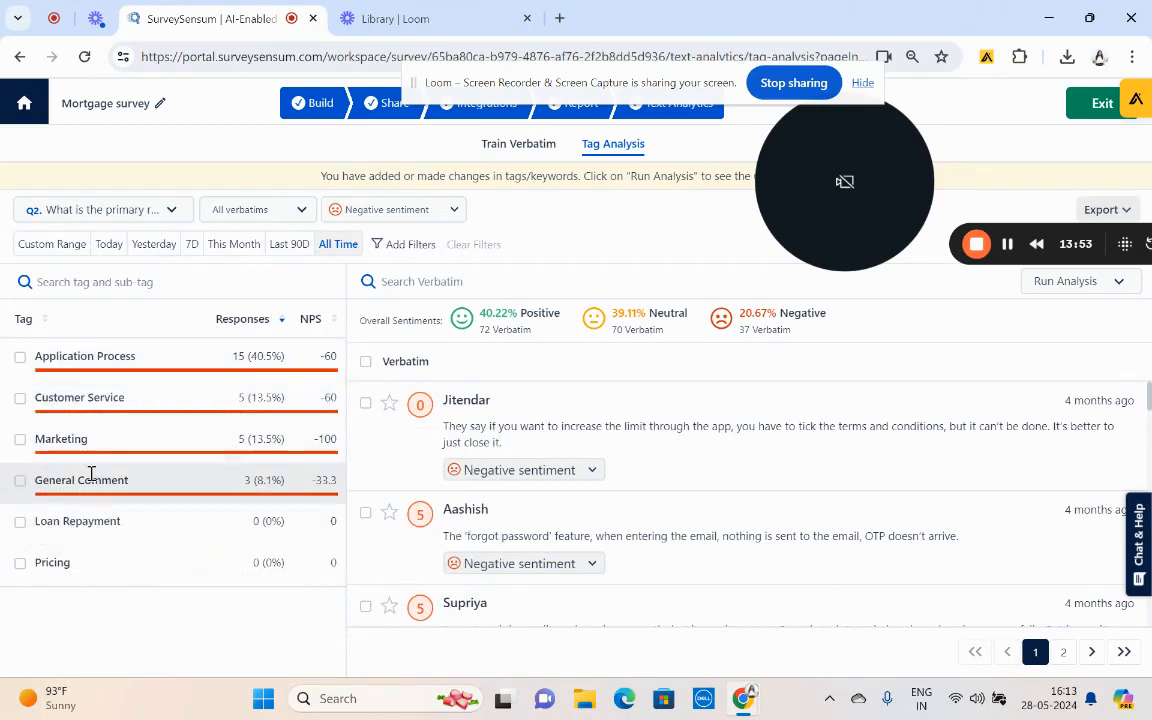
mouse_move(91, 473)
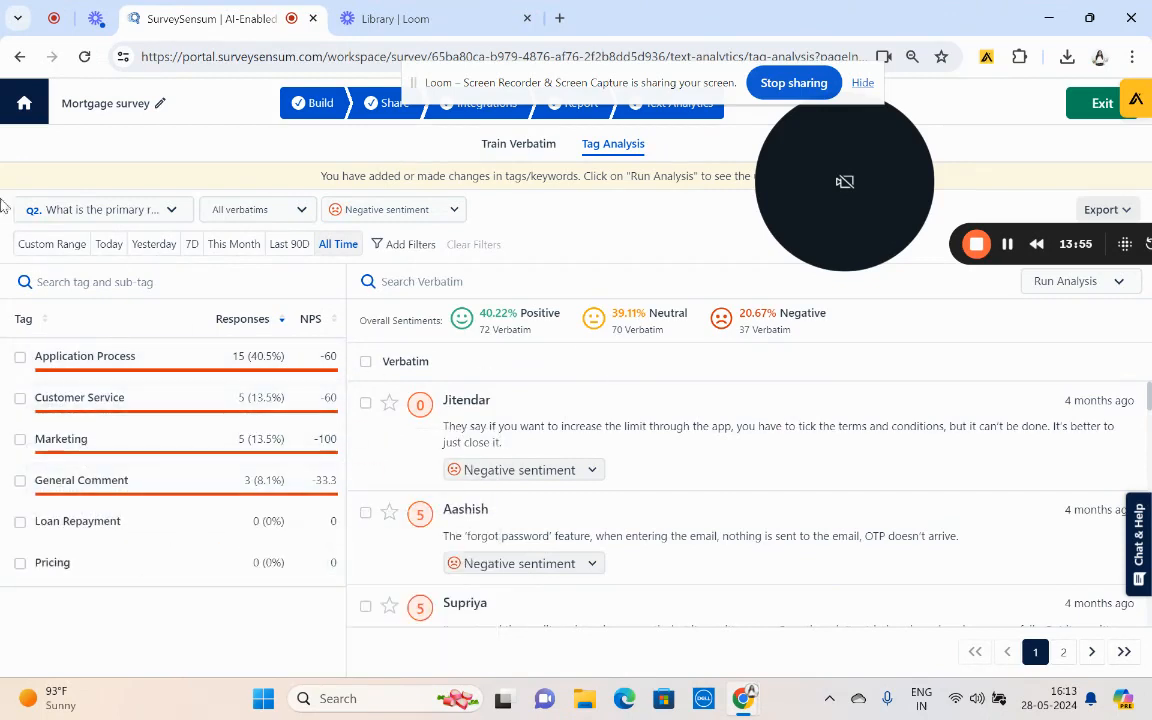
- Leave the Mortgage survey and create a new dashboard in the Dashboards section
left_click(30, 112)
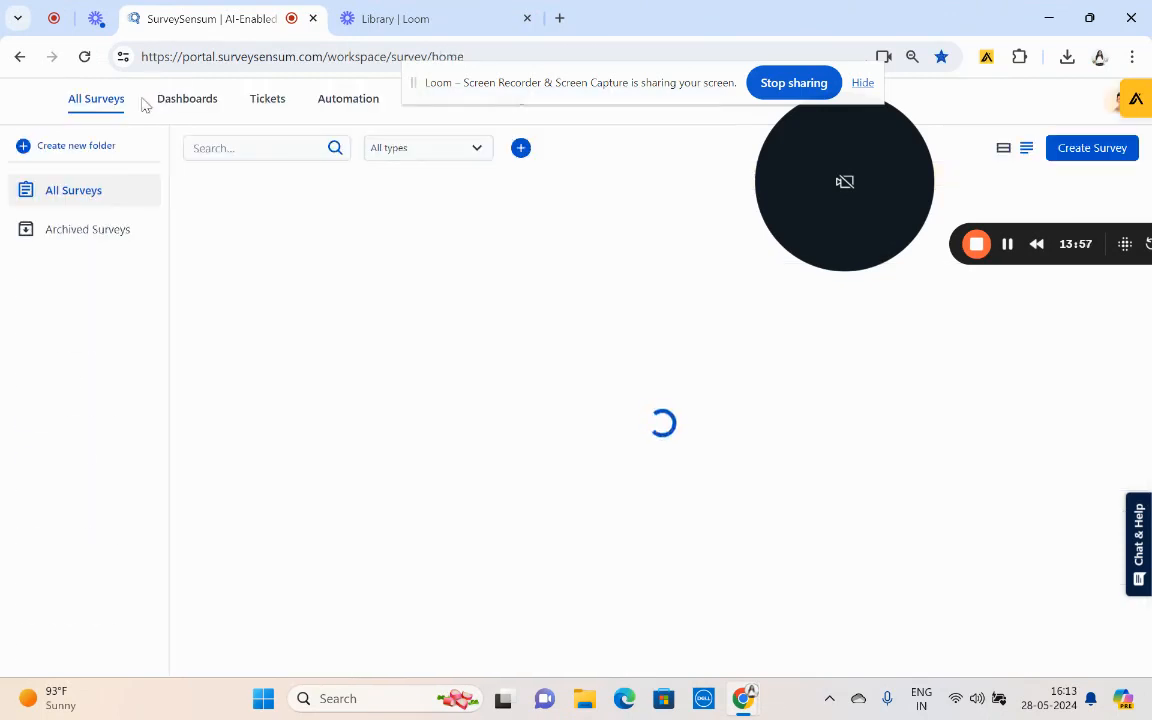
left_click(188, 108)
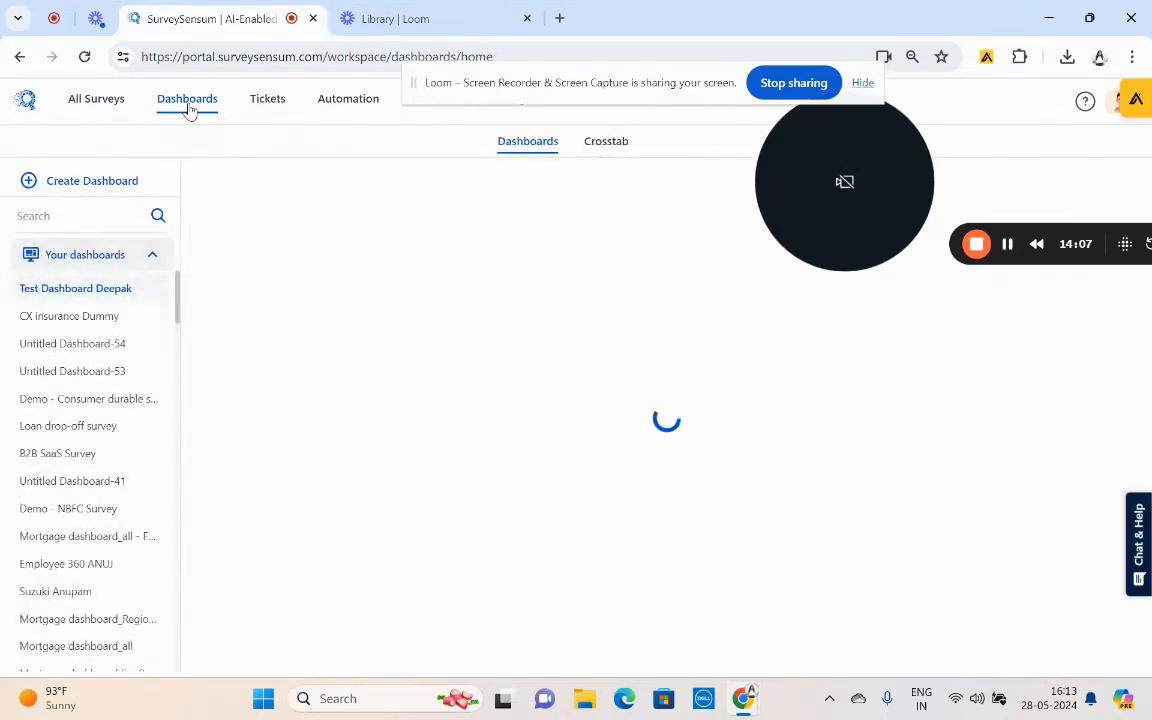
left_click(85, 184)
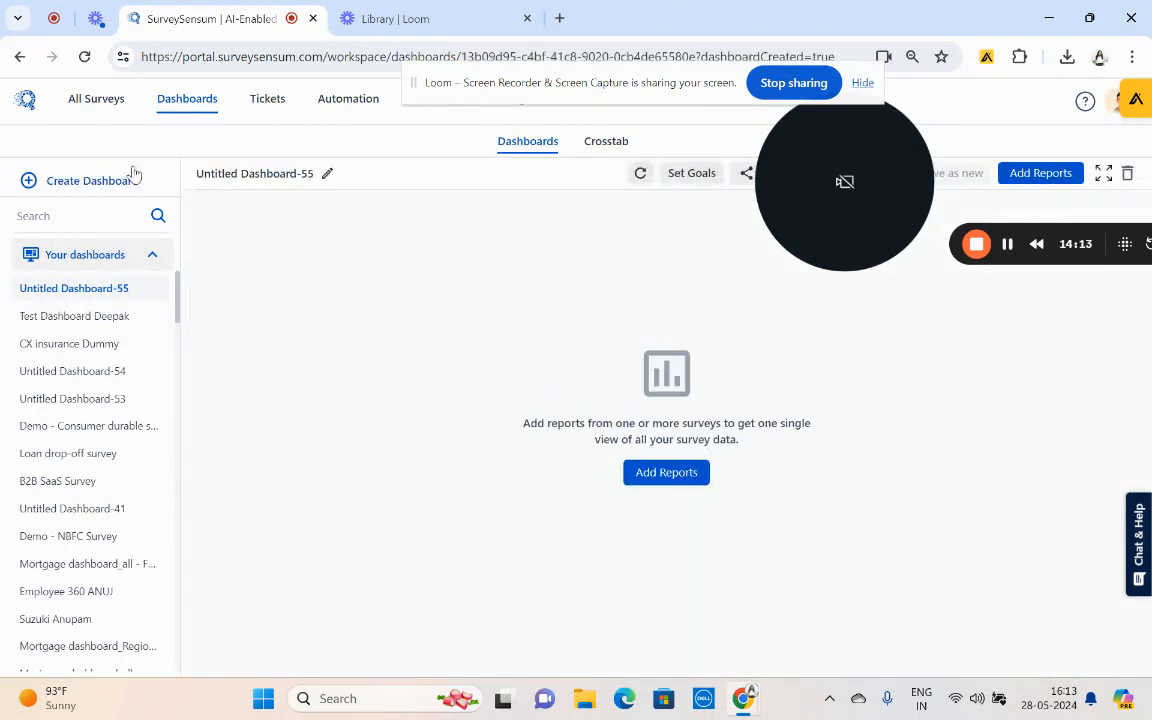
- Examine the report charts offered for the Net Promoter Score Survey-ABC Company survey without adding one to the new dashboard
left_click_drag(874, 159, 503, 296)
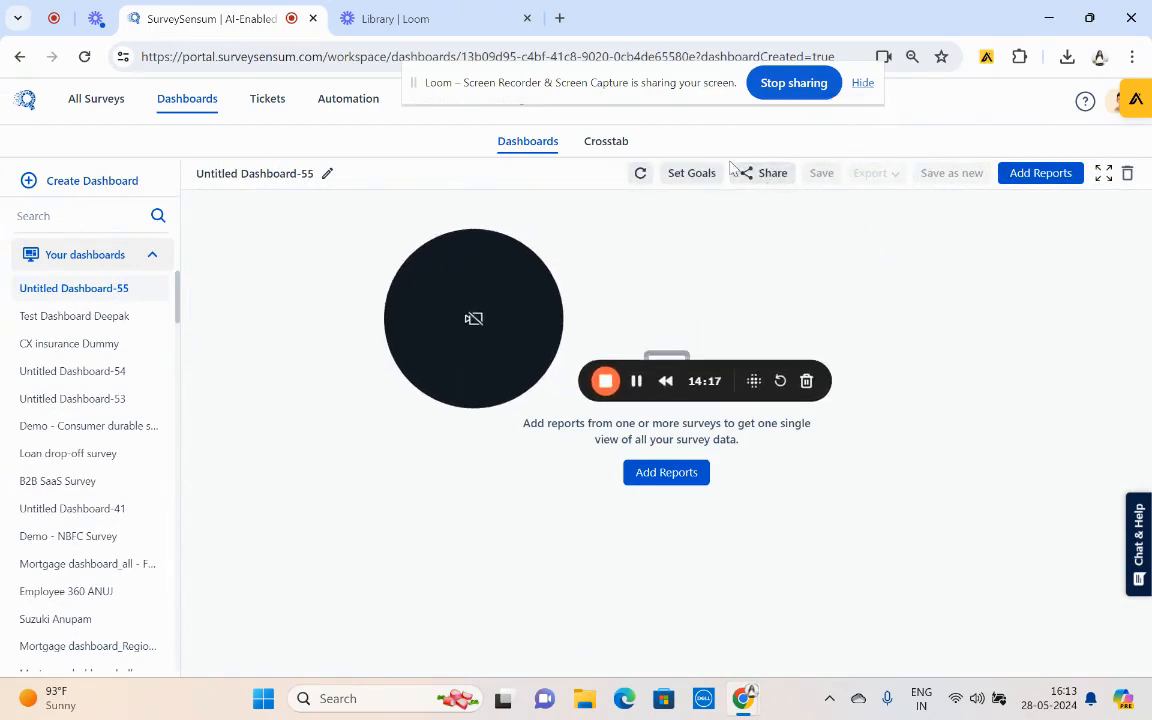
left_click(1037, 184)
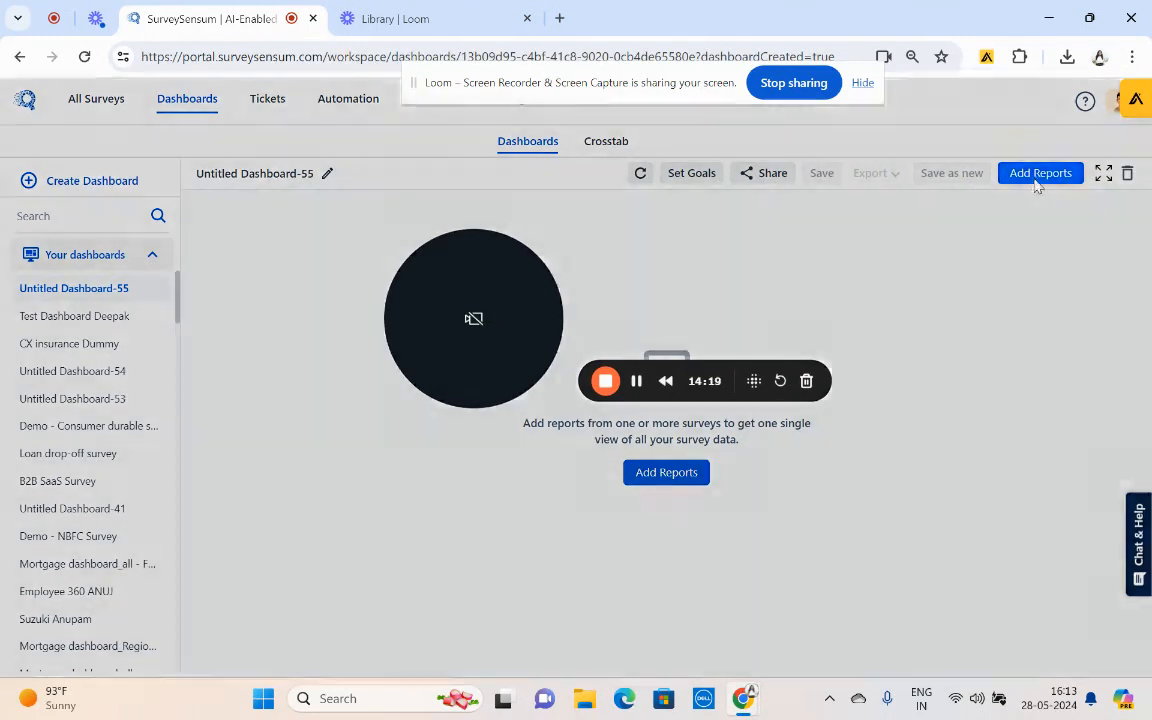
left_click(1026, 155)
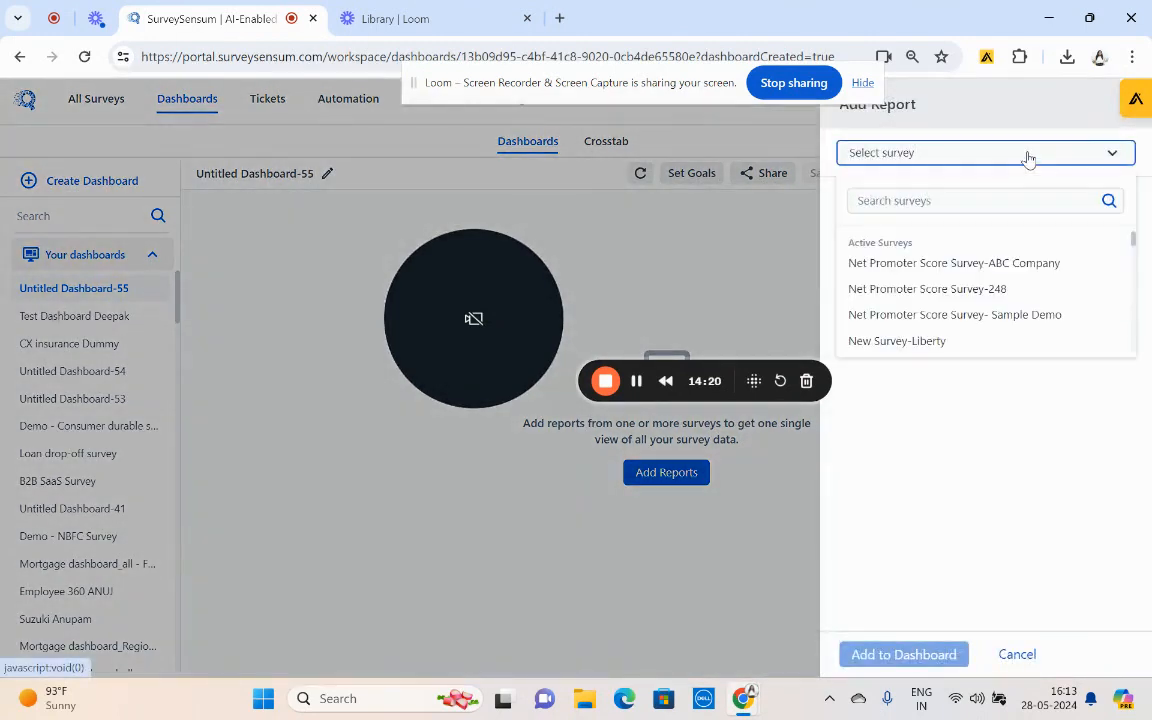
left_click(972, 264)
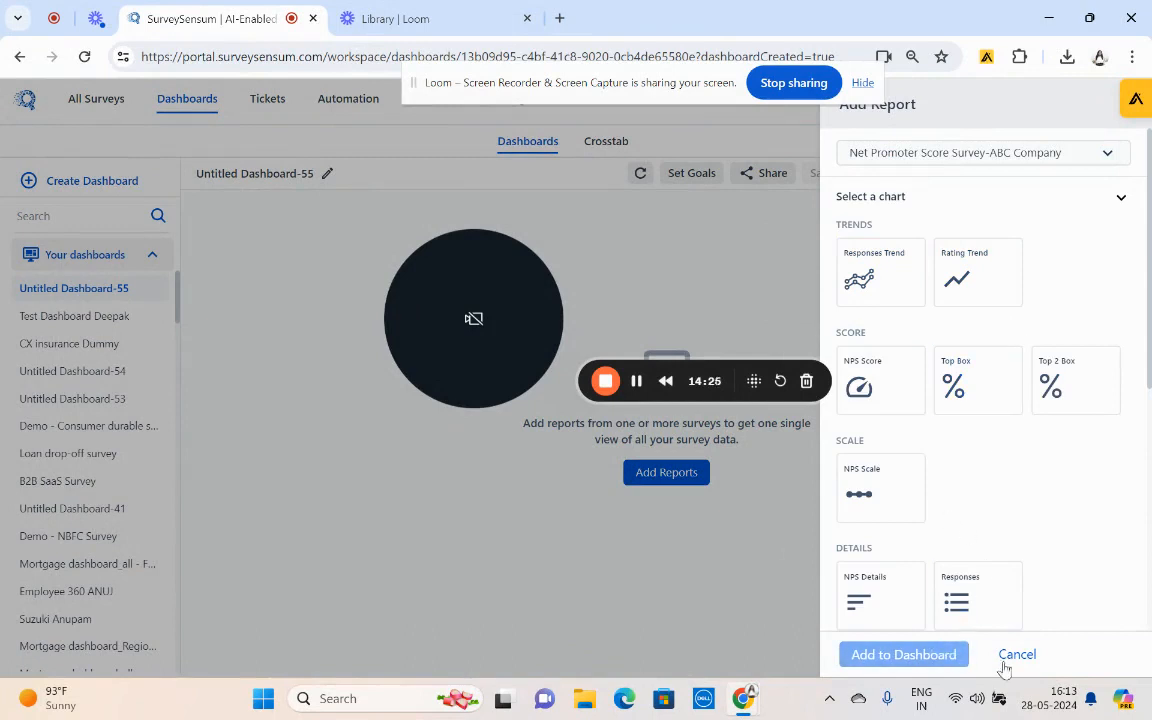
left_click(1017, 655)
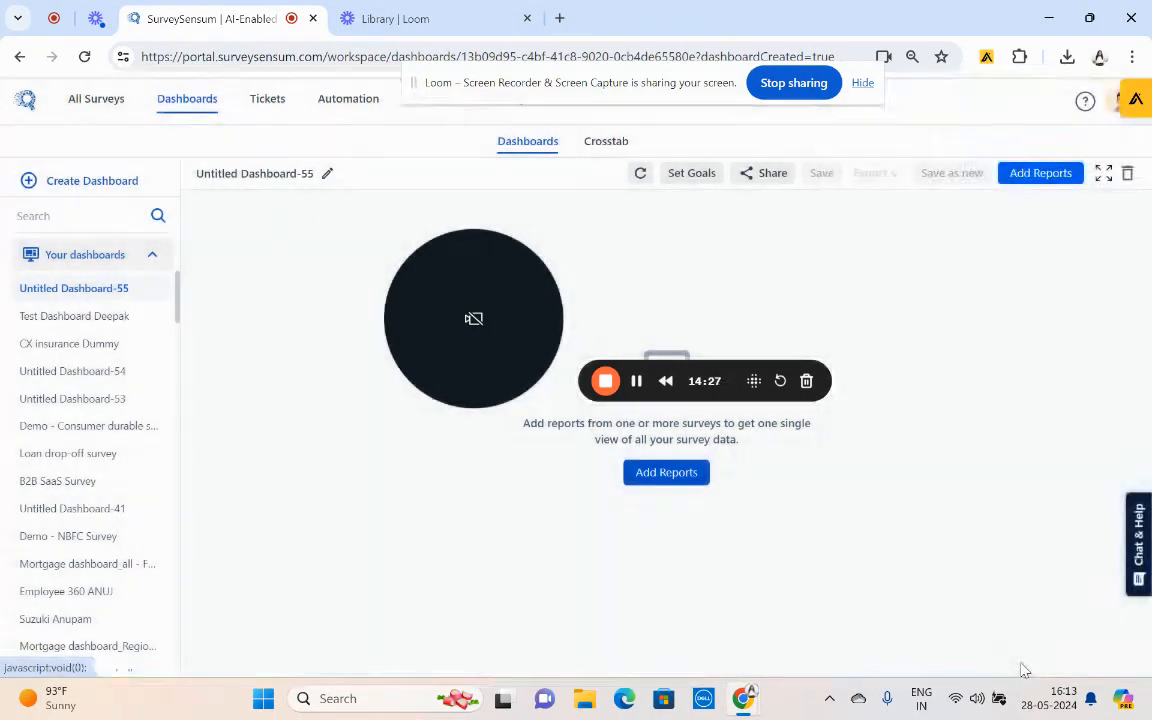
- Open the existing "Mortgage dashboard_all - F..." dashboard and examine its NPS, regional head and cluster head reports
left_click(82, 566)
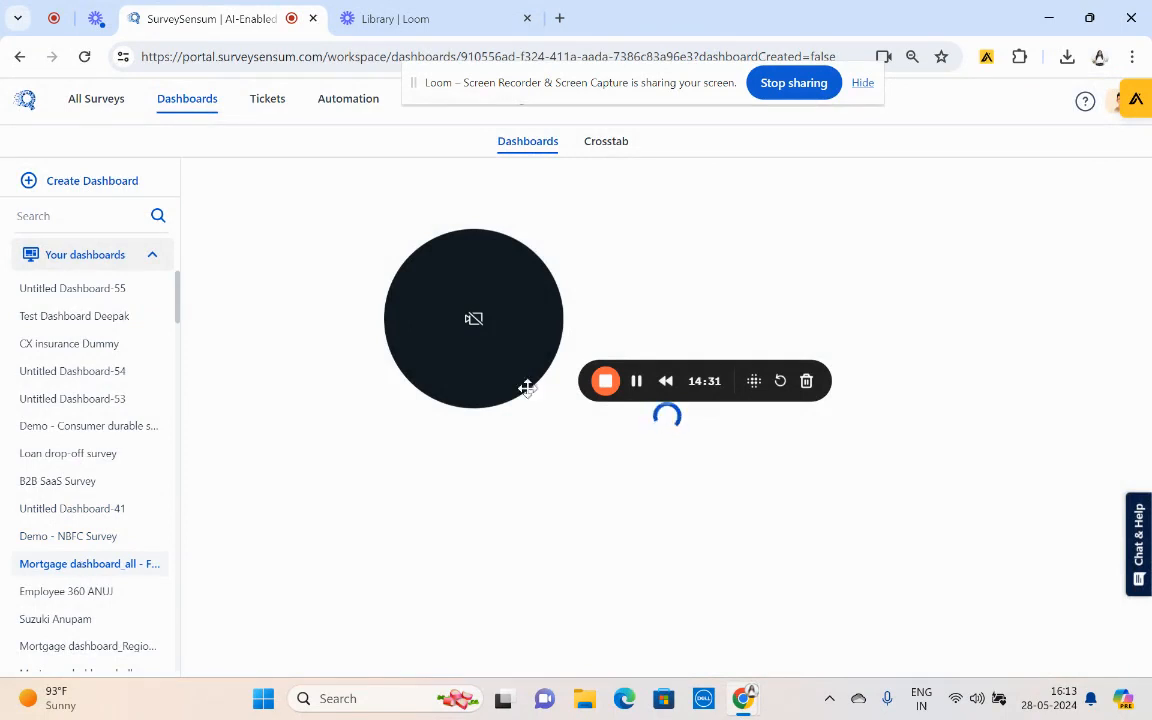
left_click_drag(738, 393, 715, 157)
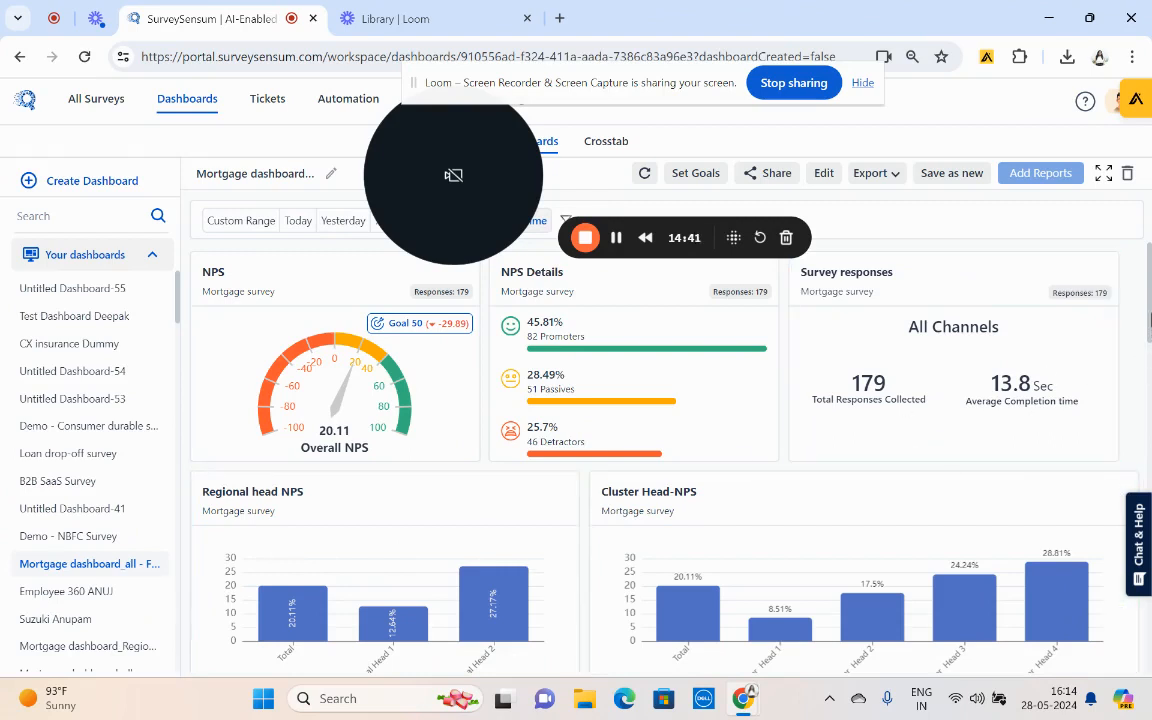
left_click_drag(1150, 318, 1150, 218)
left_click_drag(733, 237, 729, 437)
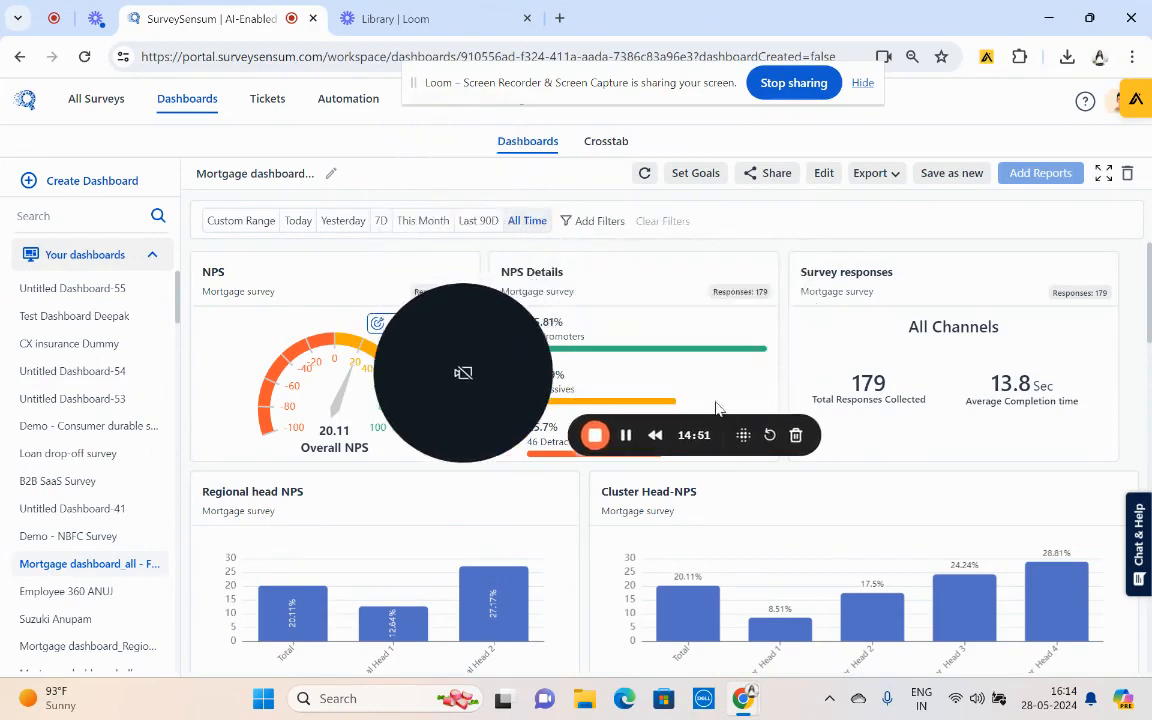
- Filter the mortgage dashboard to Regional Head is equal to Regional Head 1
left_click(605, 222)
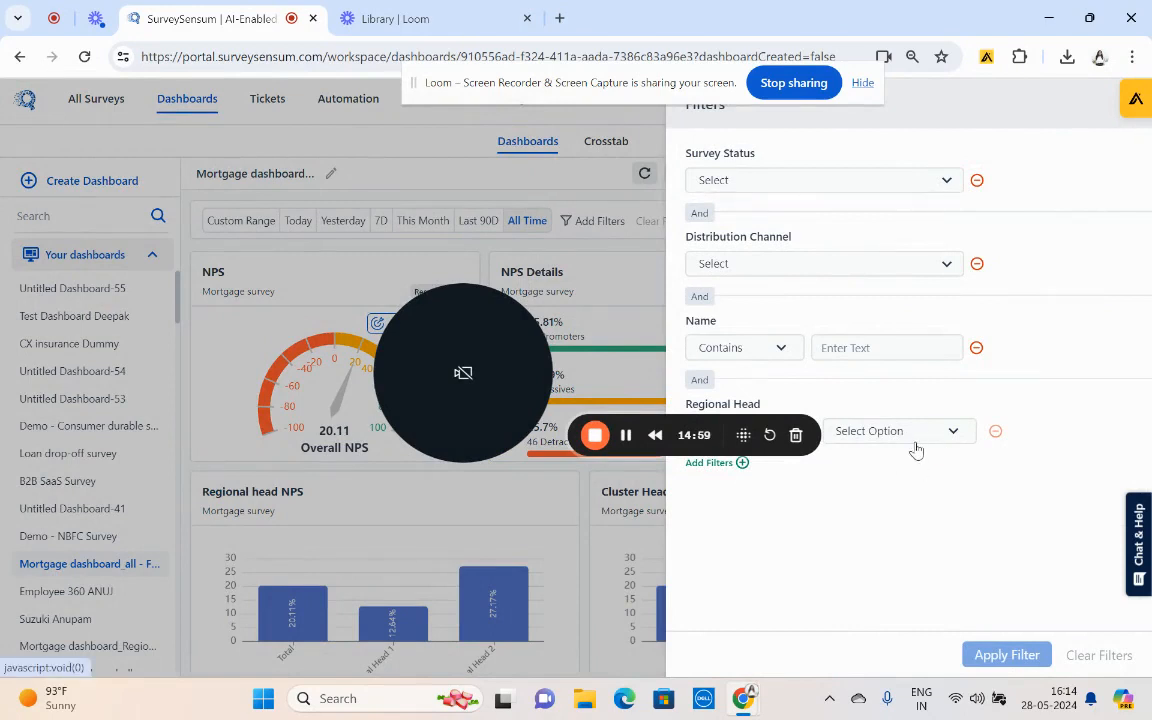
left_click_drag(684, 437, 670, 252)
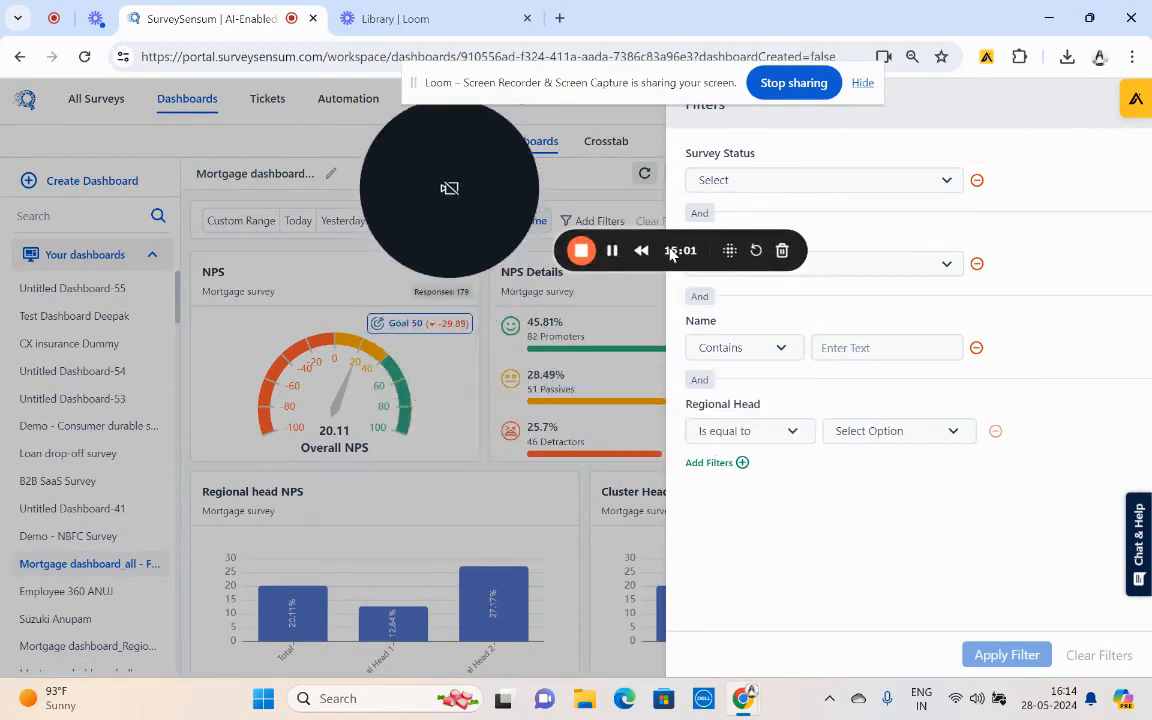
left_click(888, 438)
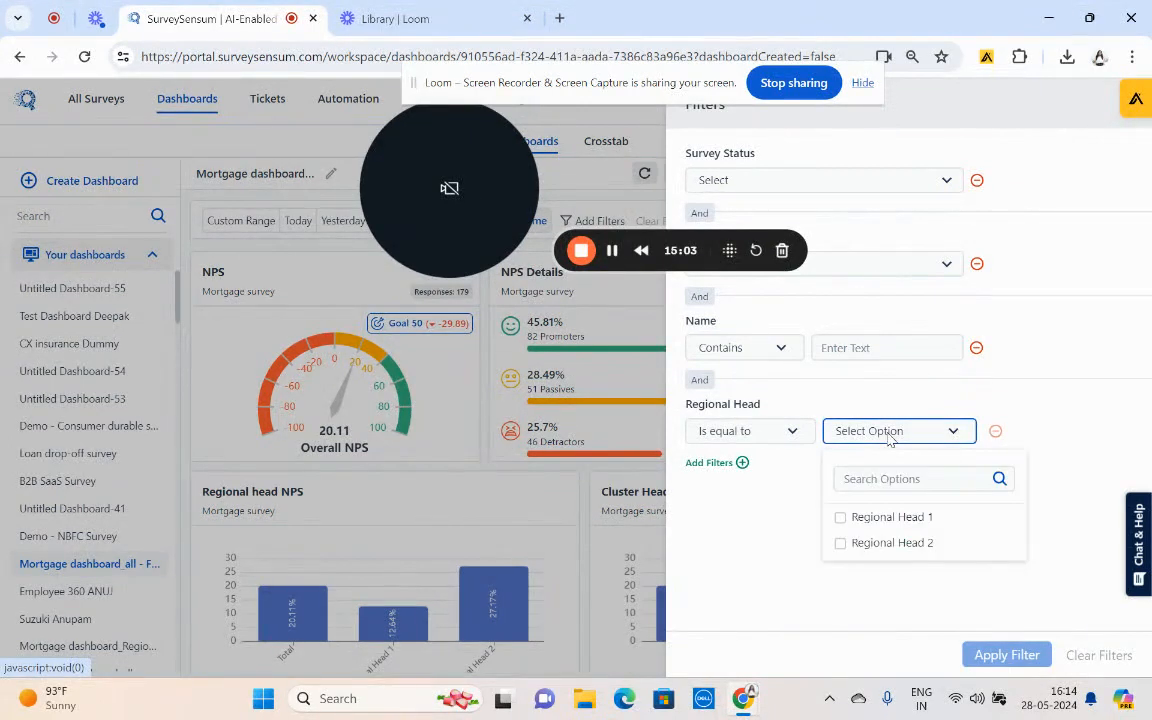
left_click(841, 518)
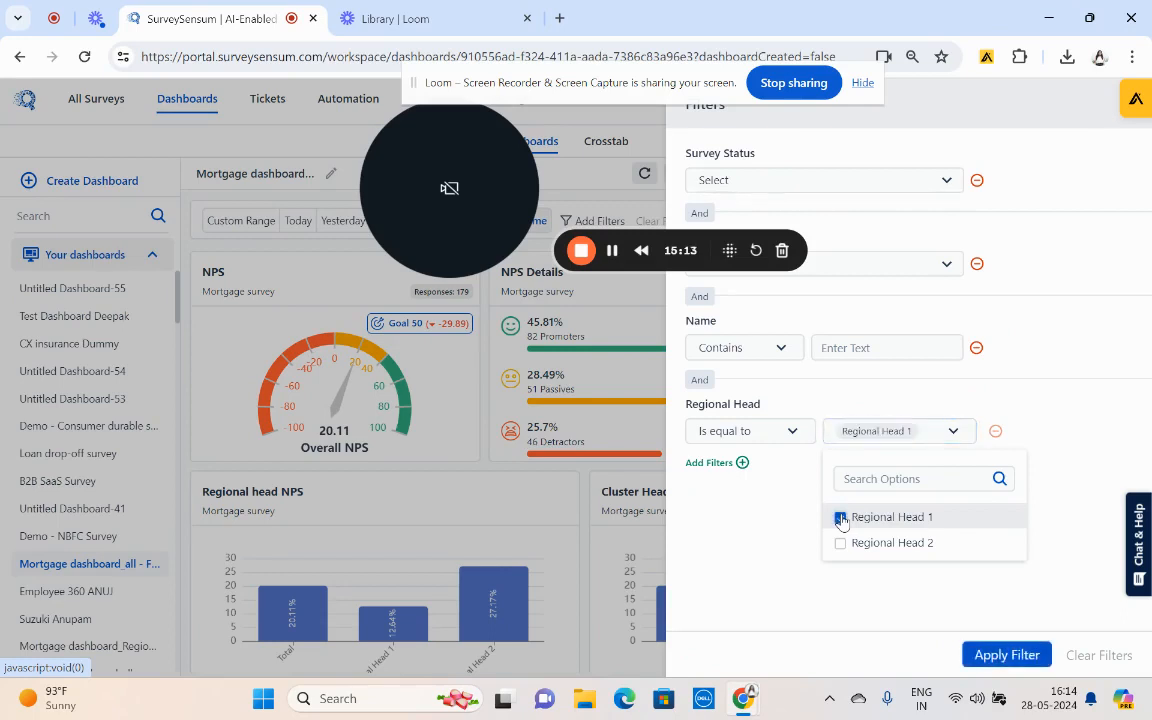
left_click(938, 579)
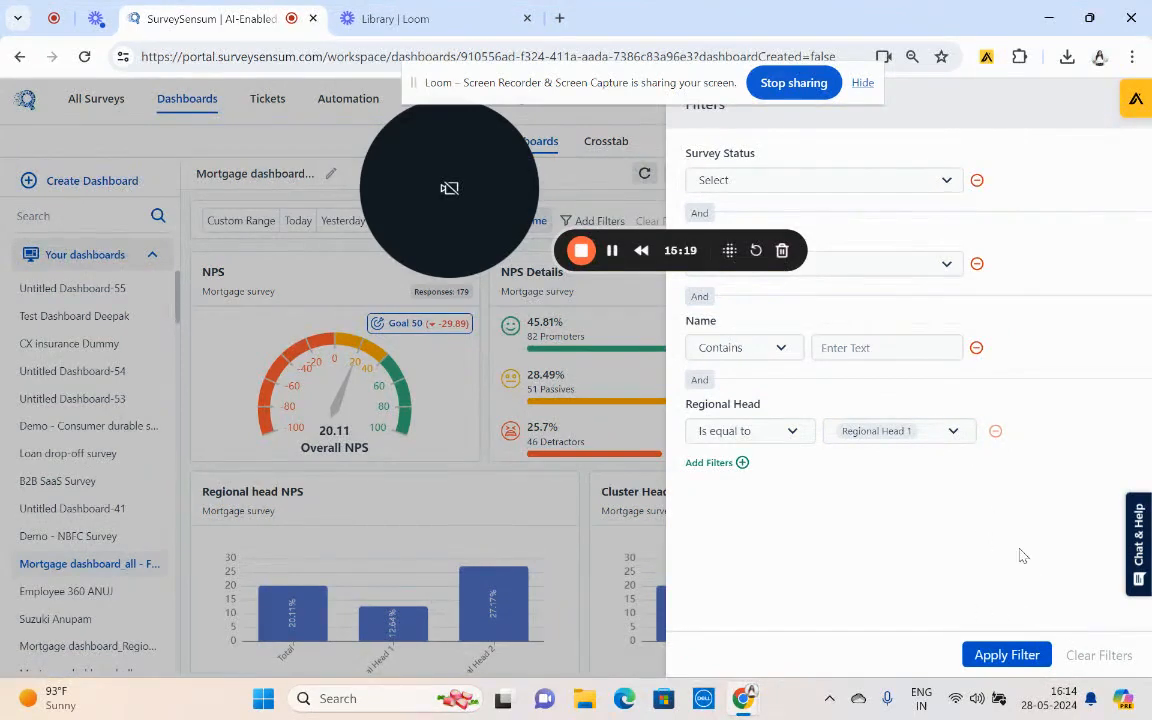
left_click(1007, 655)
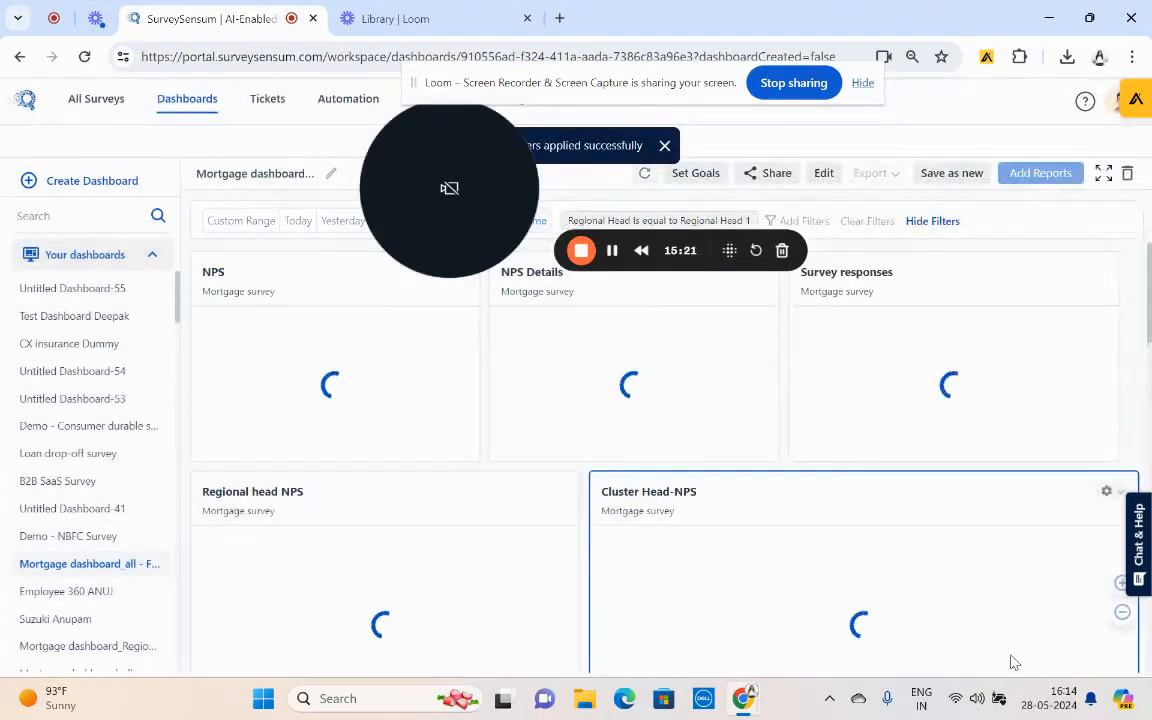
- Examine the user sharing options of the filtered dashboard with the regional head user selected, without sharing it
left_click(770, 175)
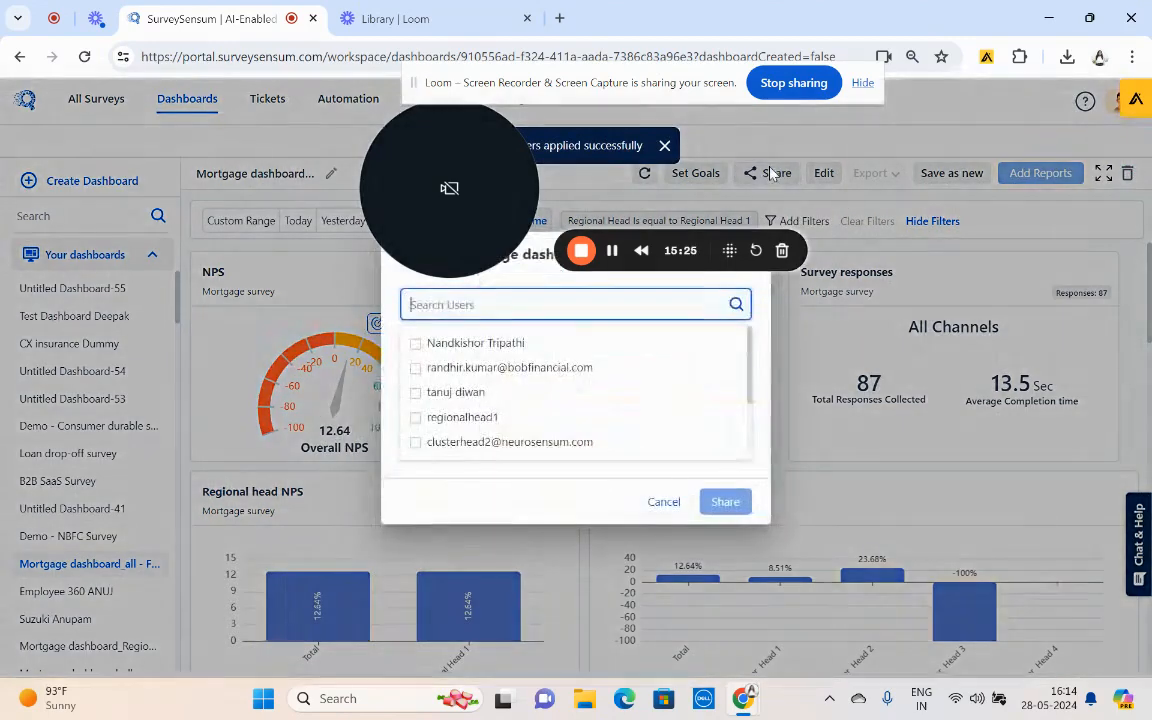
left_click(465, 420)
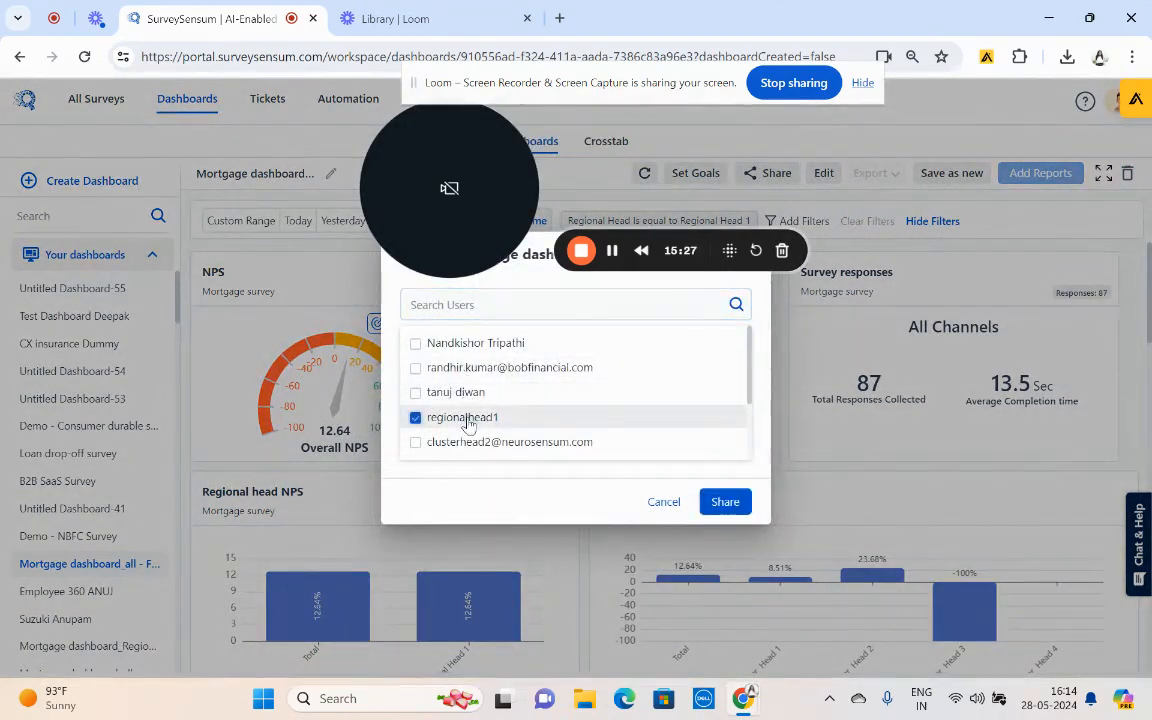
left_click(665, 503)
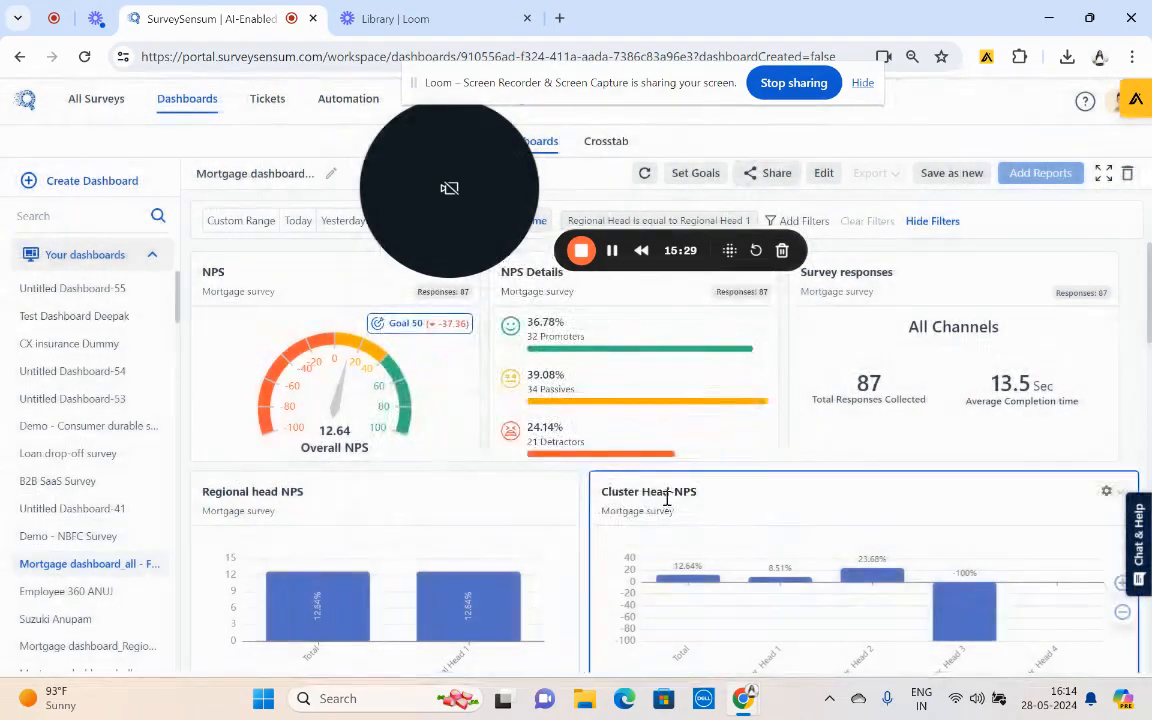
- Start a new user invitation from the survey list and enter the new user's email address
left_click(26, 106)
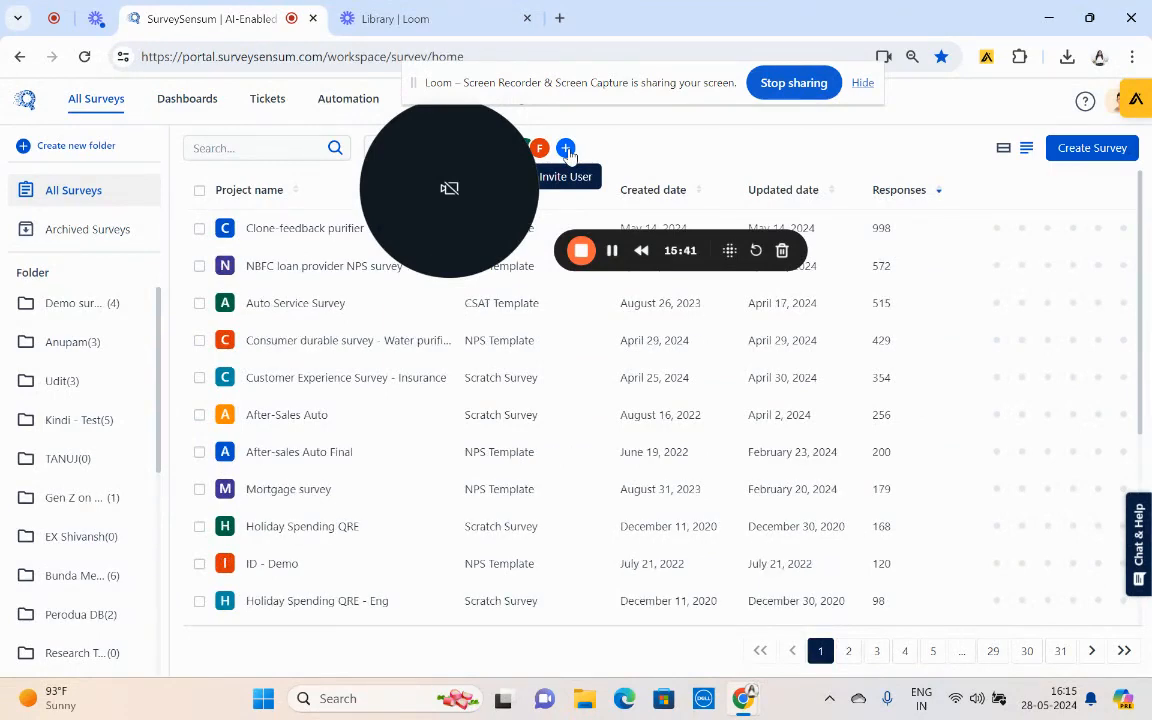
left_click(566, 150)
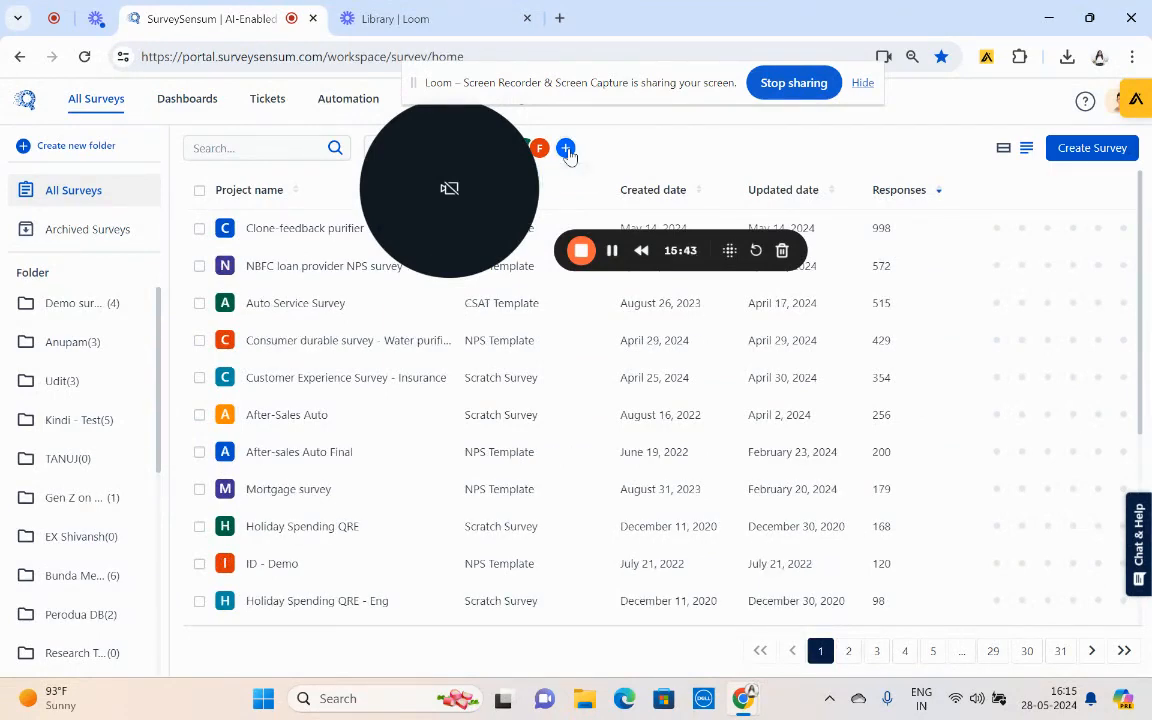
left_click(266, 413)
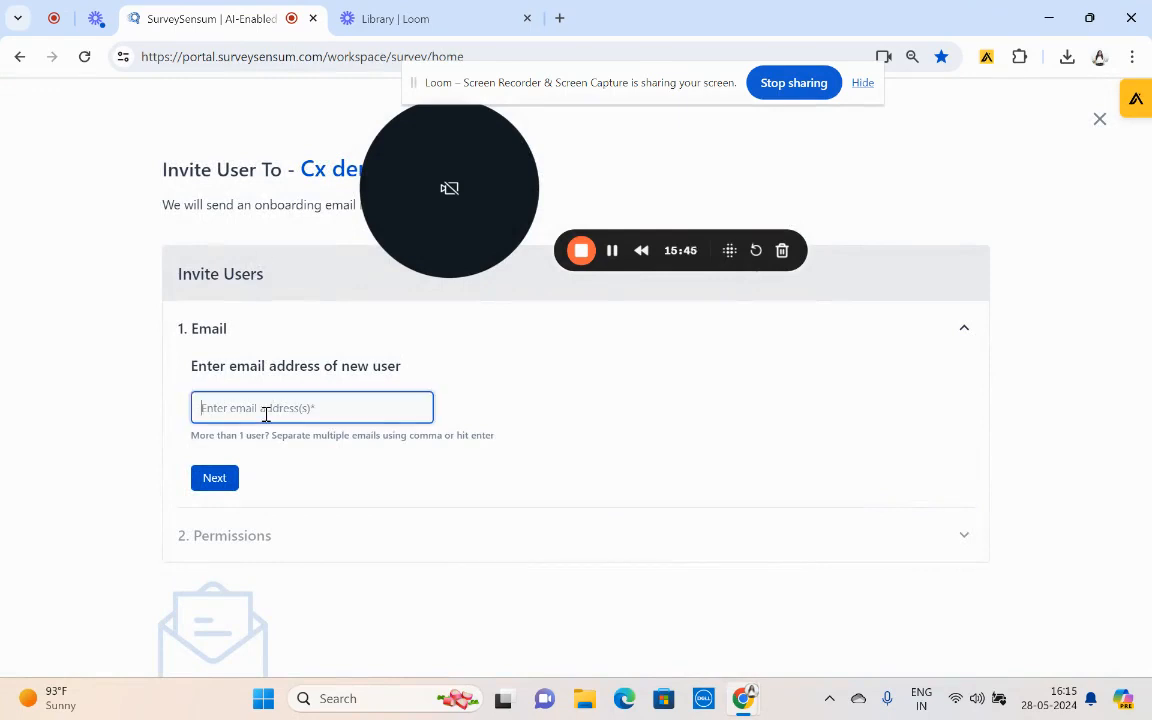
type("l")
left_click(218, 480)
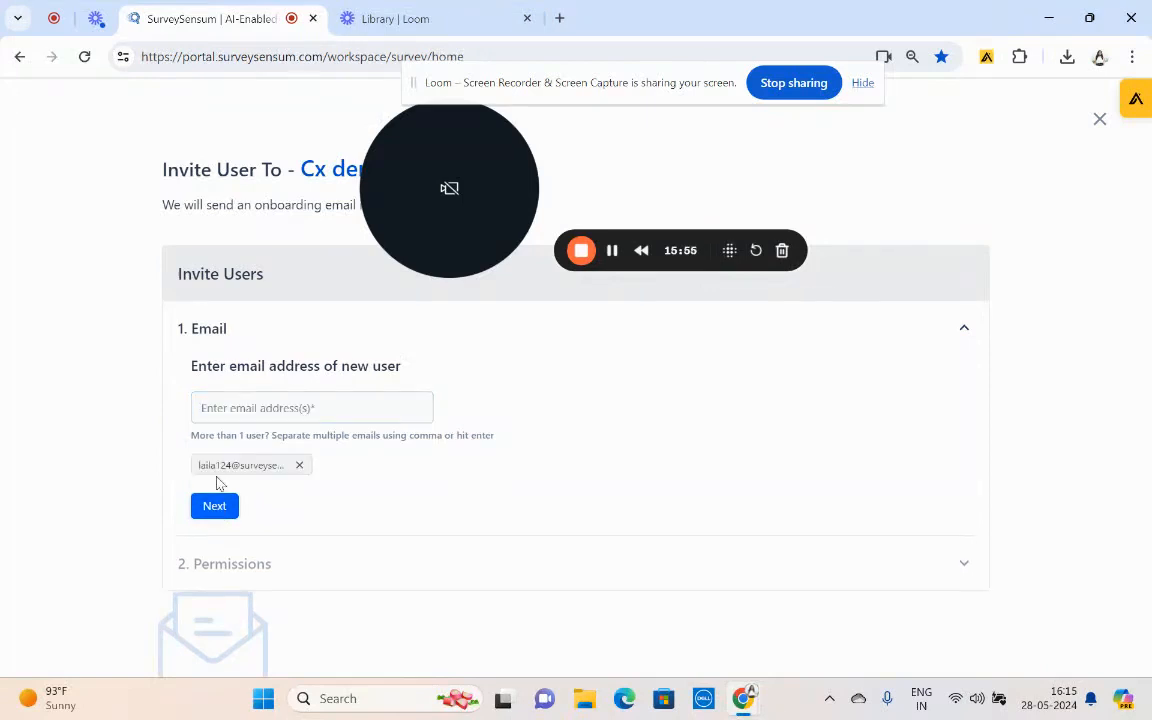
left_click(215, 506)
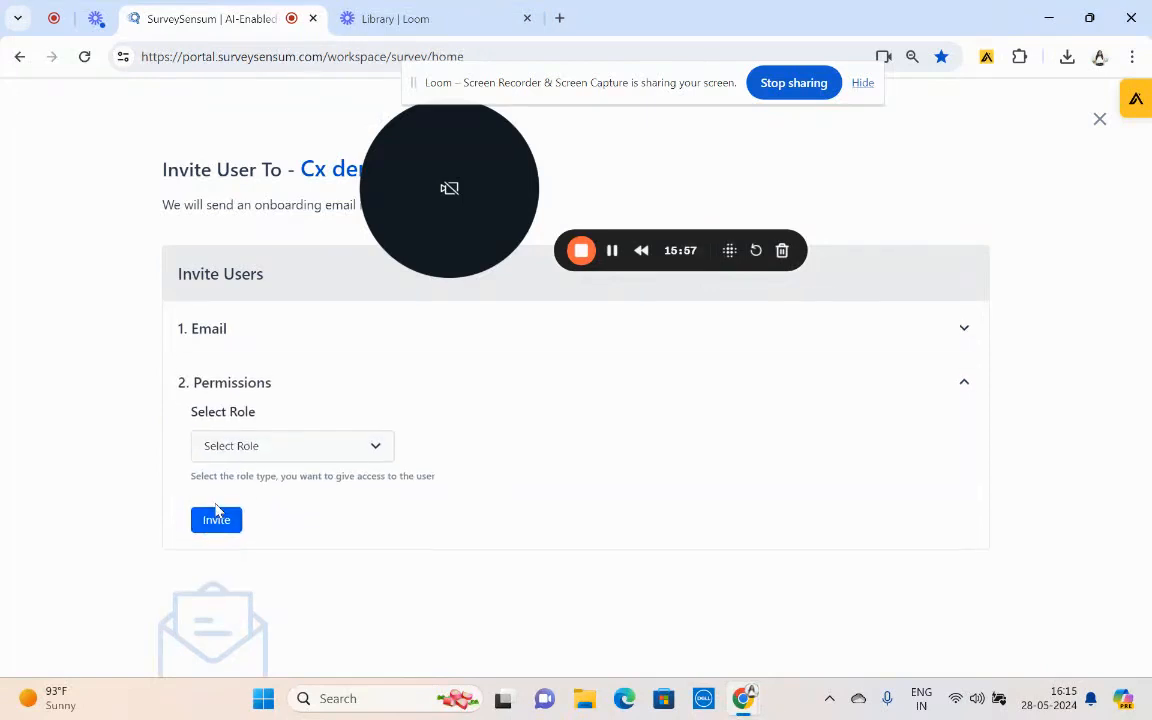
- Examine the roles available for the invited user and close the invitation without sending it
left_click(300, 455)
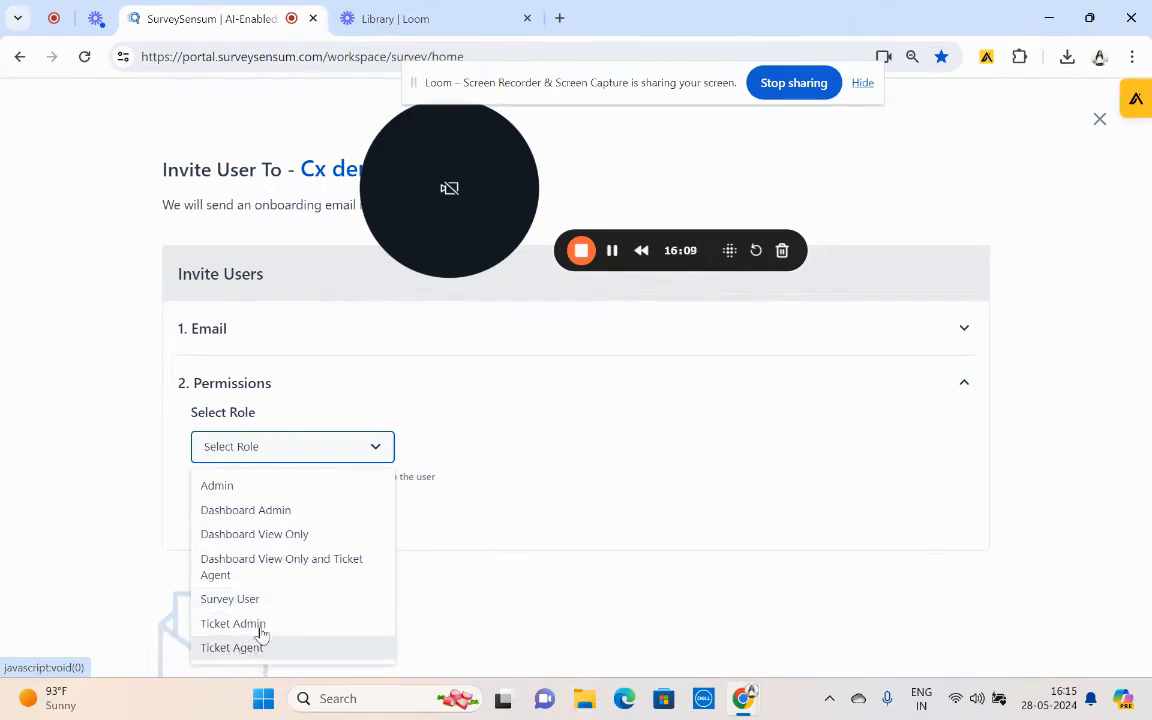
left_click(793, 387)
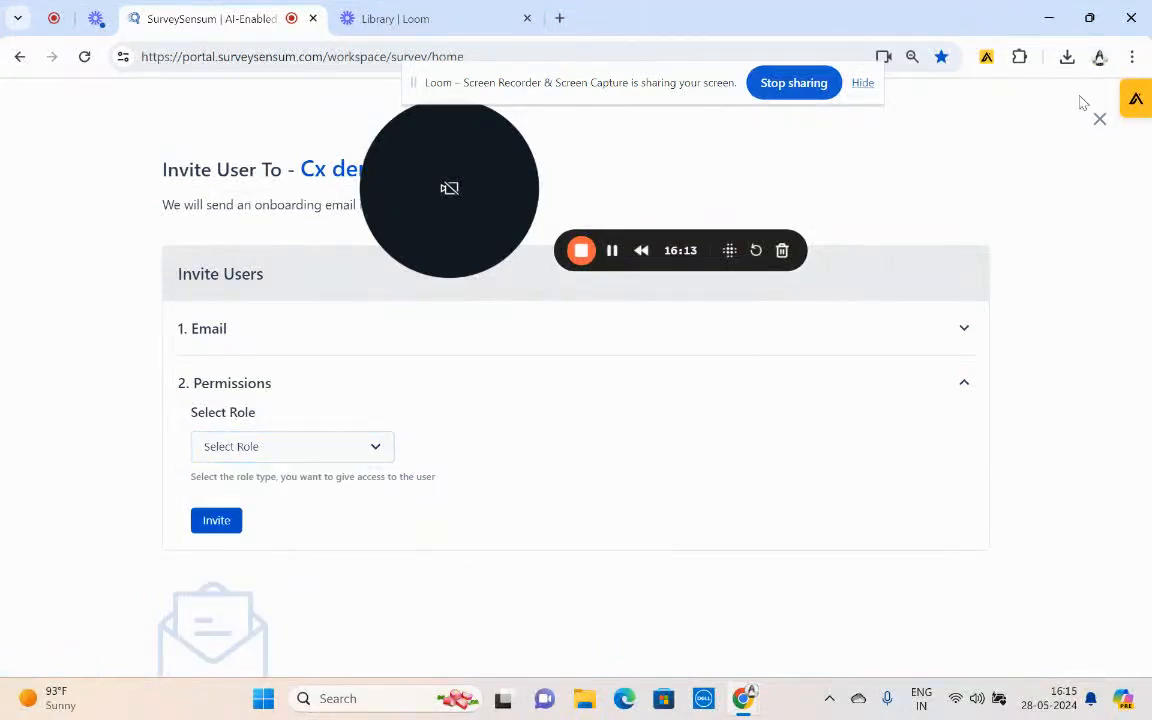
left_click(1100, 119)
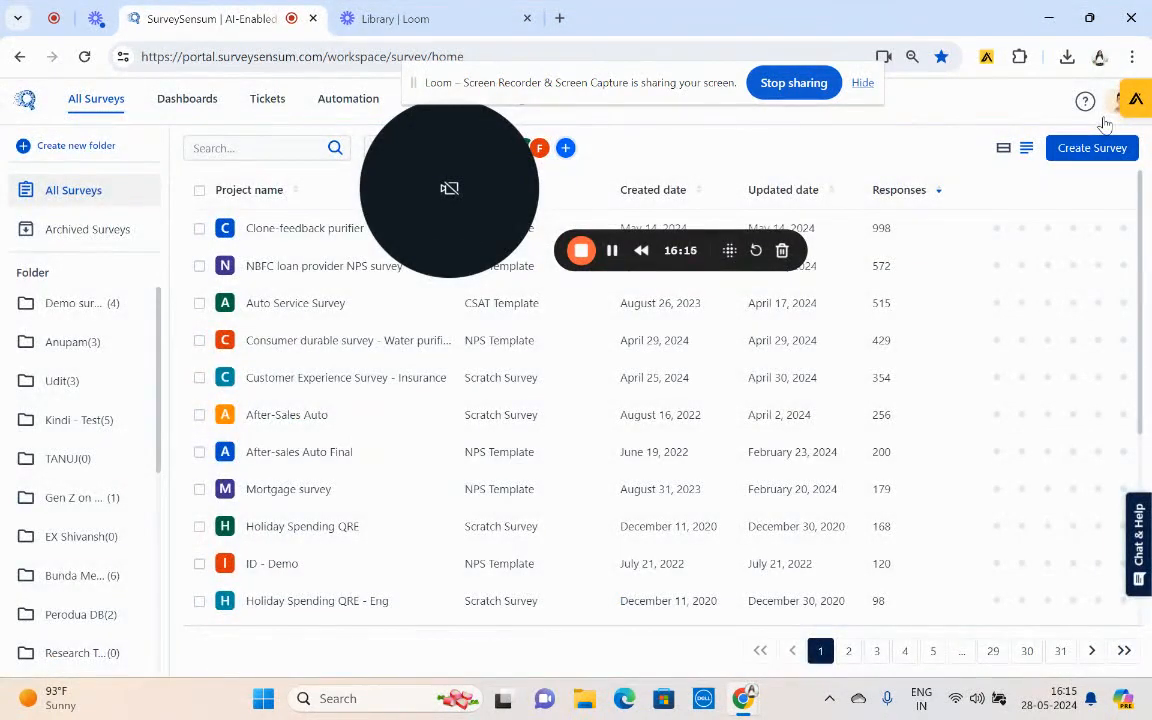